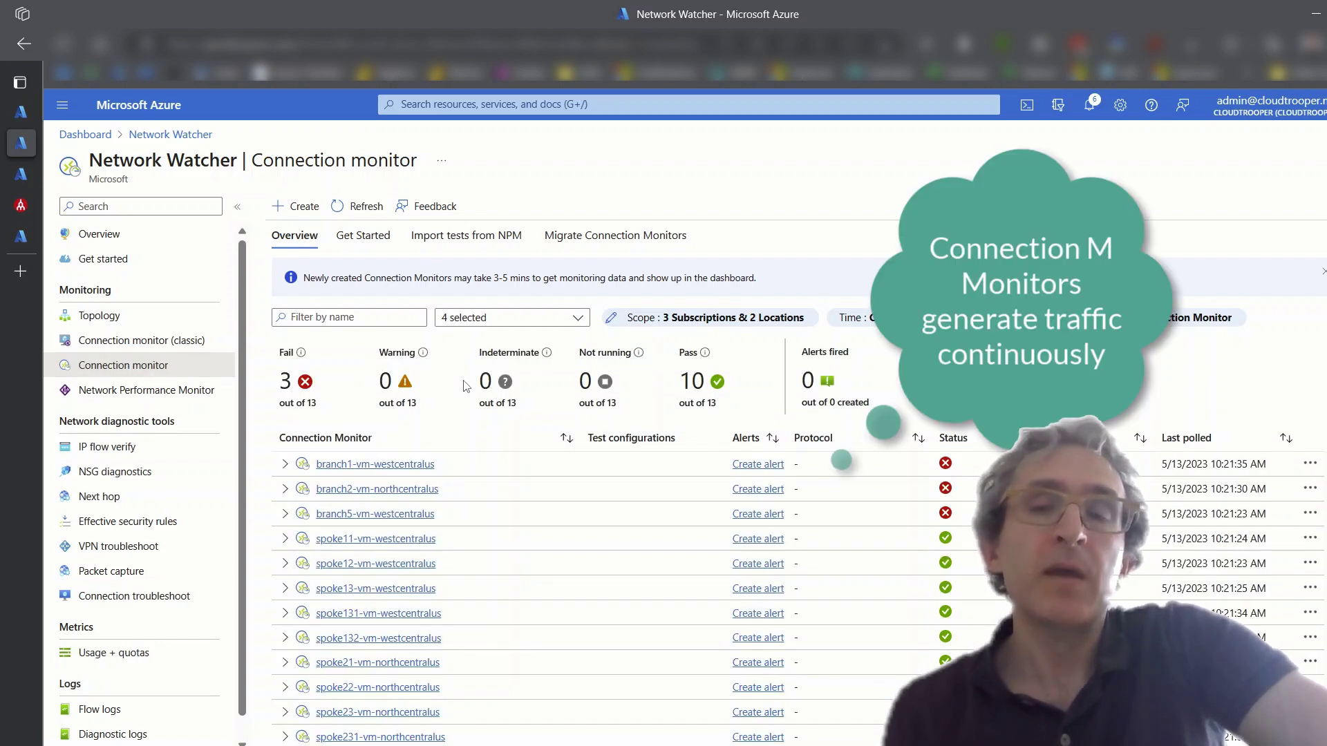
pyautogui.scroll(-1, 525, 445)
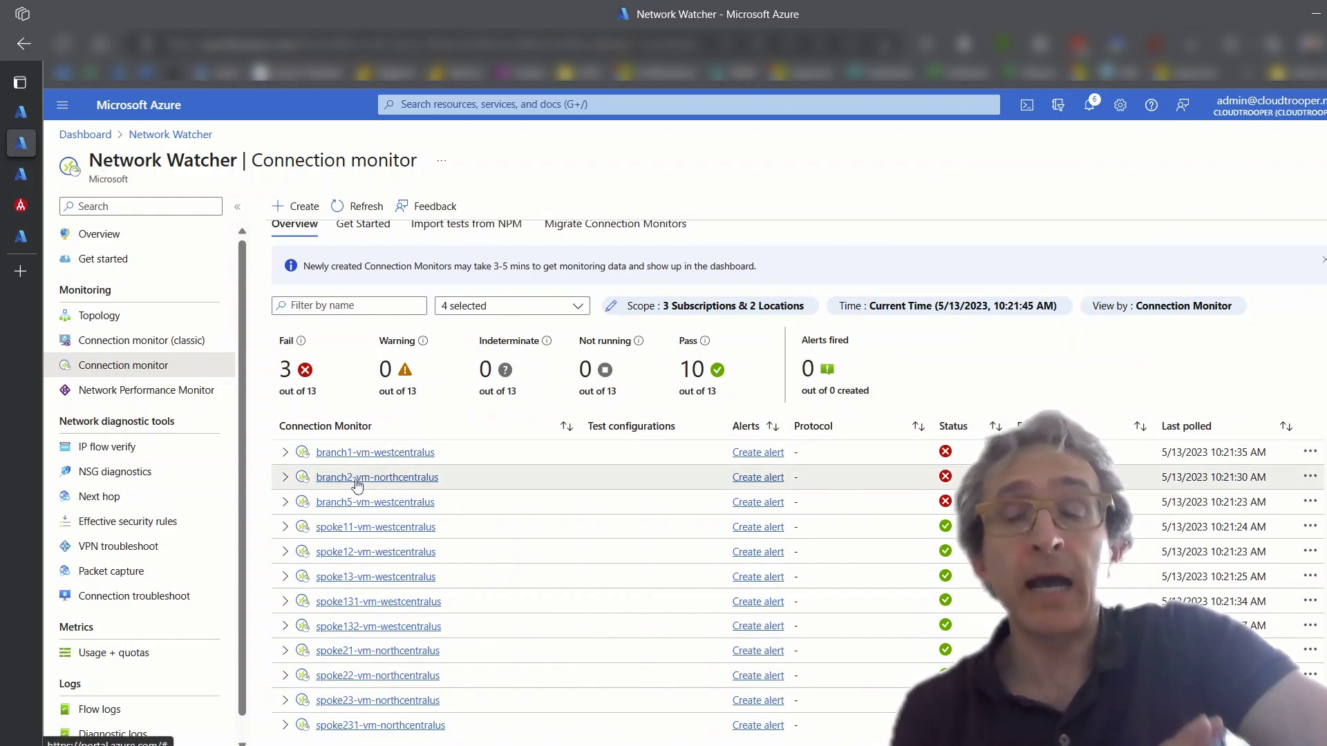
# - Switch from the Network Watcher connection monitors to the My Dashboard tab
pyautogui.hotkey('ctrl', '9')
# - Open the vwan Virtual WAN from Virtual WANs and widen its hub1/hub2 table
pyautogui.click(632, 107)
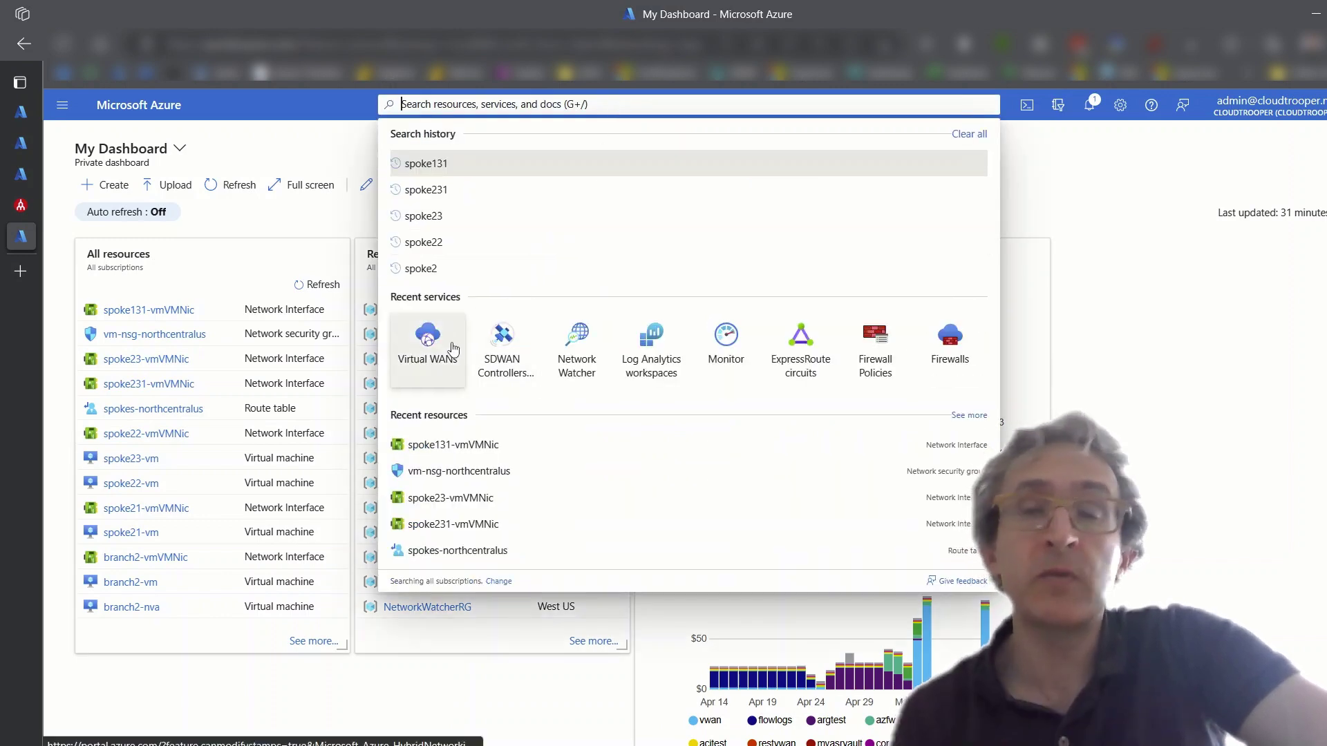
pyautogui.click(440, 360)
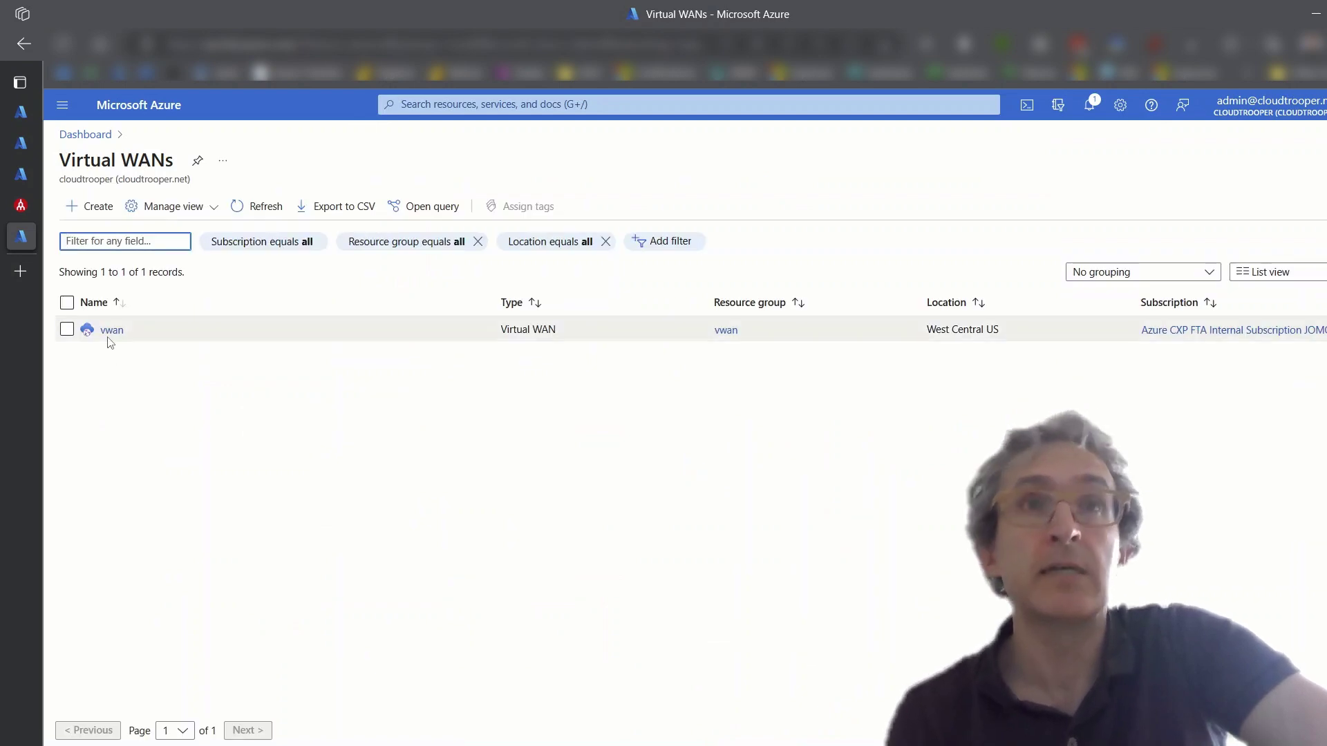
pyautogui.click(112, 330)
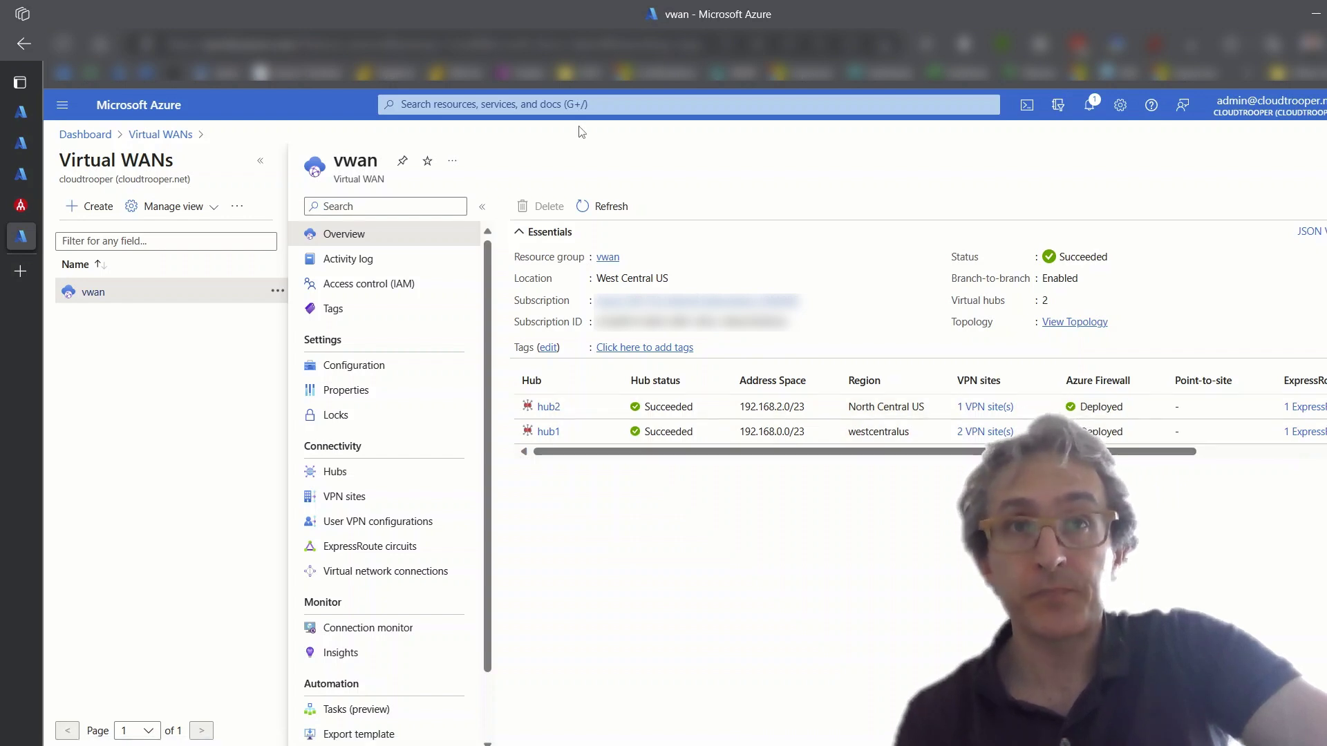
pyautogui.click(478, 206)
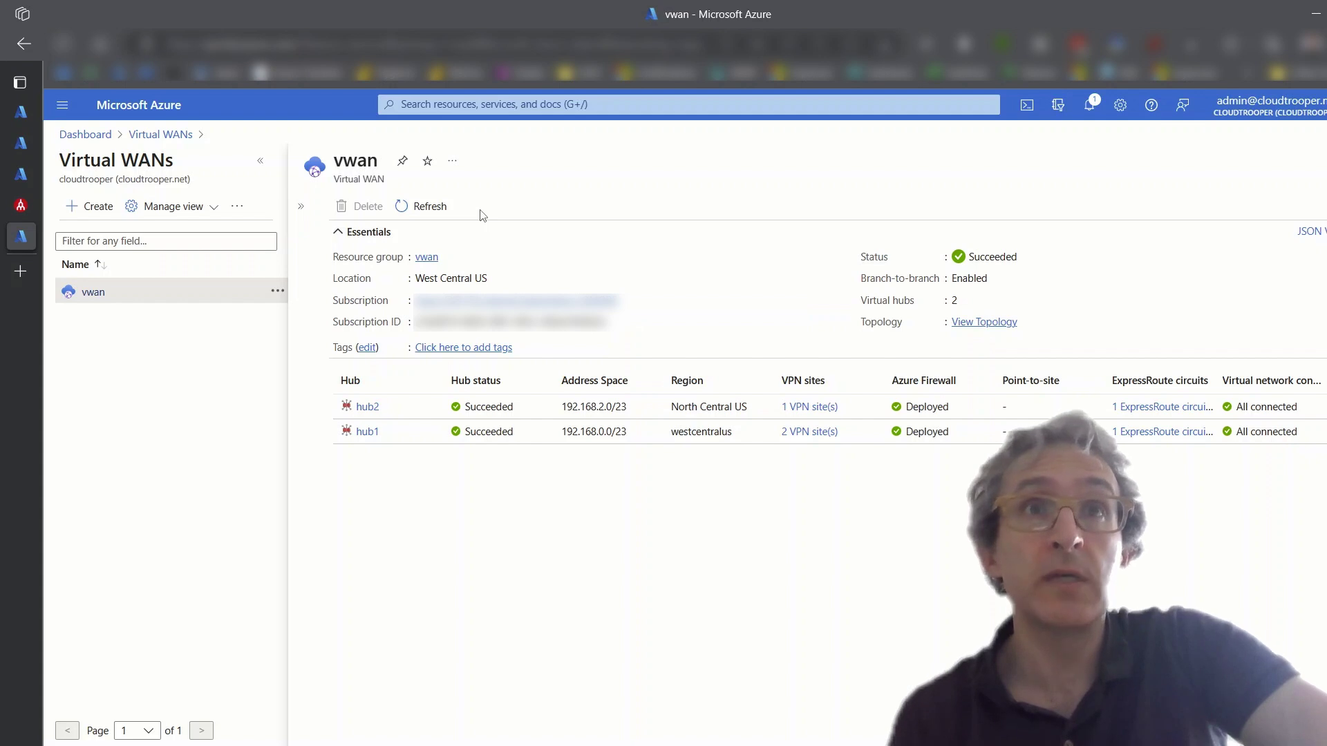
pyautogui.click(260, 161)
pyautogui.click(122, 207)
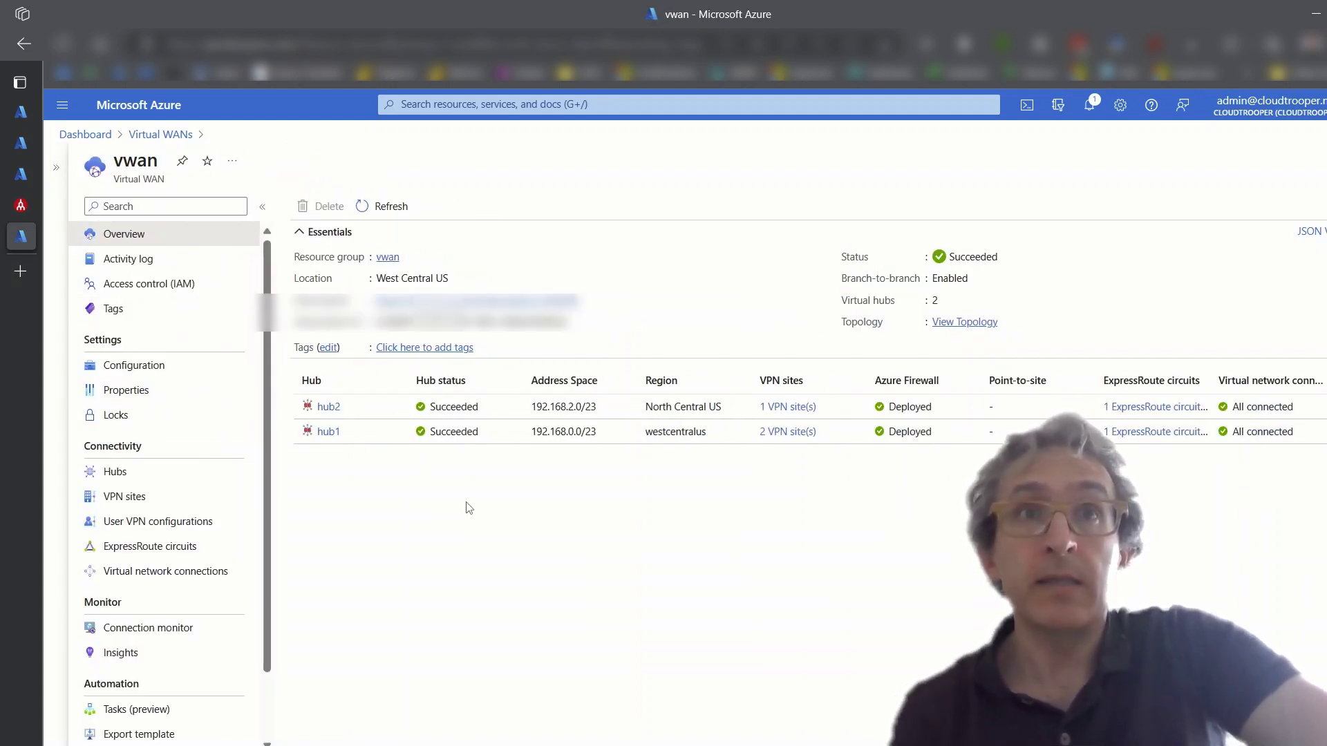
# - Show hub1's effective routes for resource type Route Tables, resource Default
pyautogui.click(329, 433)
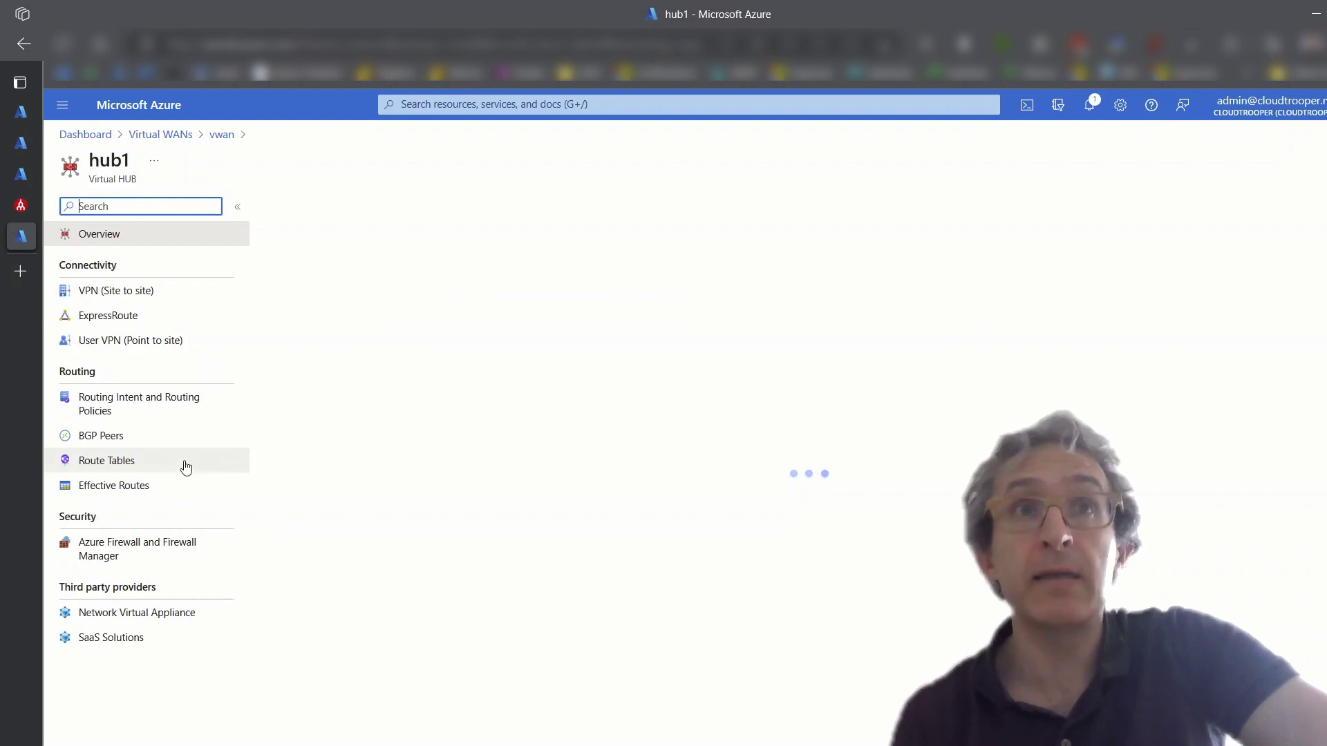
pyautogui.click(123, 485)
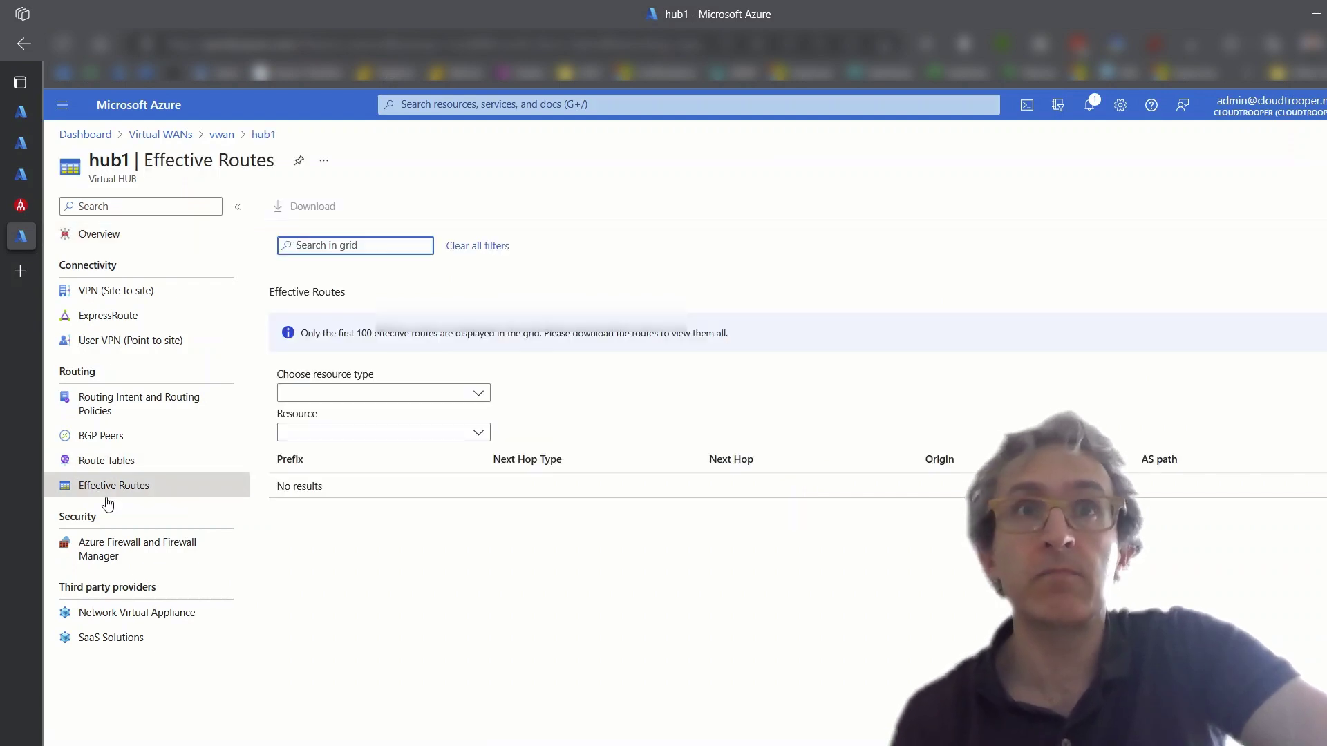
pyautogui.click(337, 436)
pyautogui.click(333, 393)
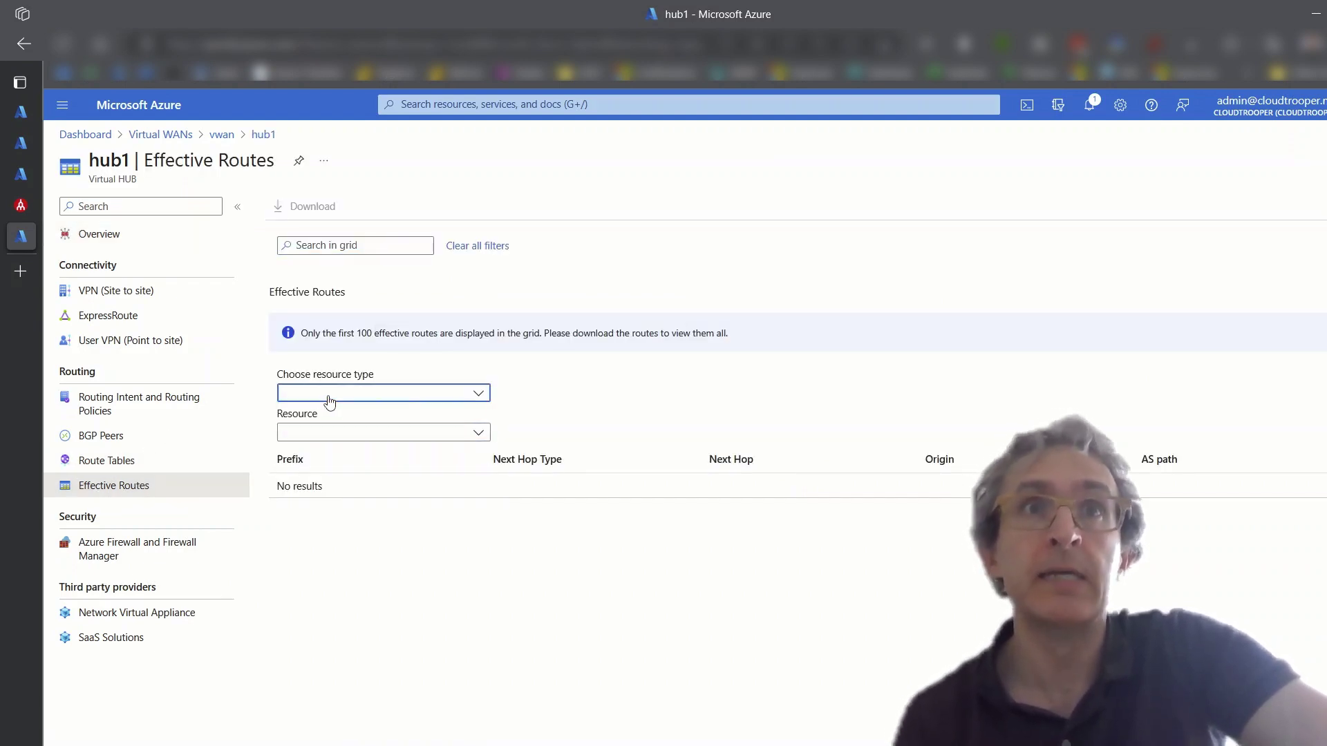
pyautogui.click(323, 416)
pyautogui.click(314, 443)
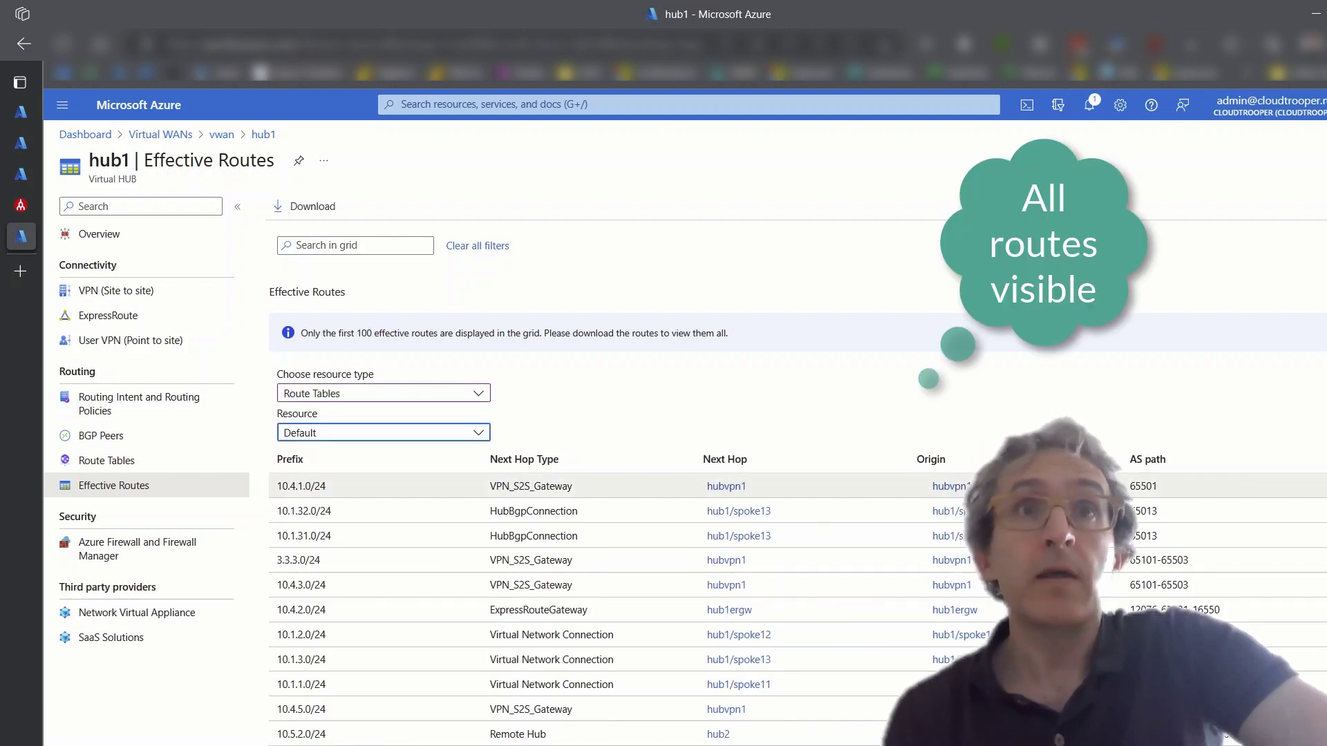
pyautogui.scroll(-3, 1185, 349)
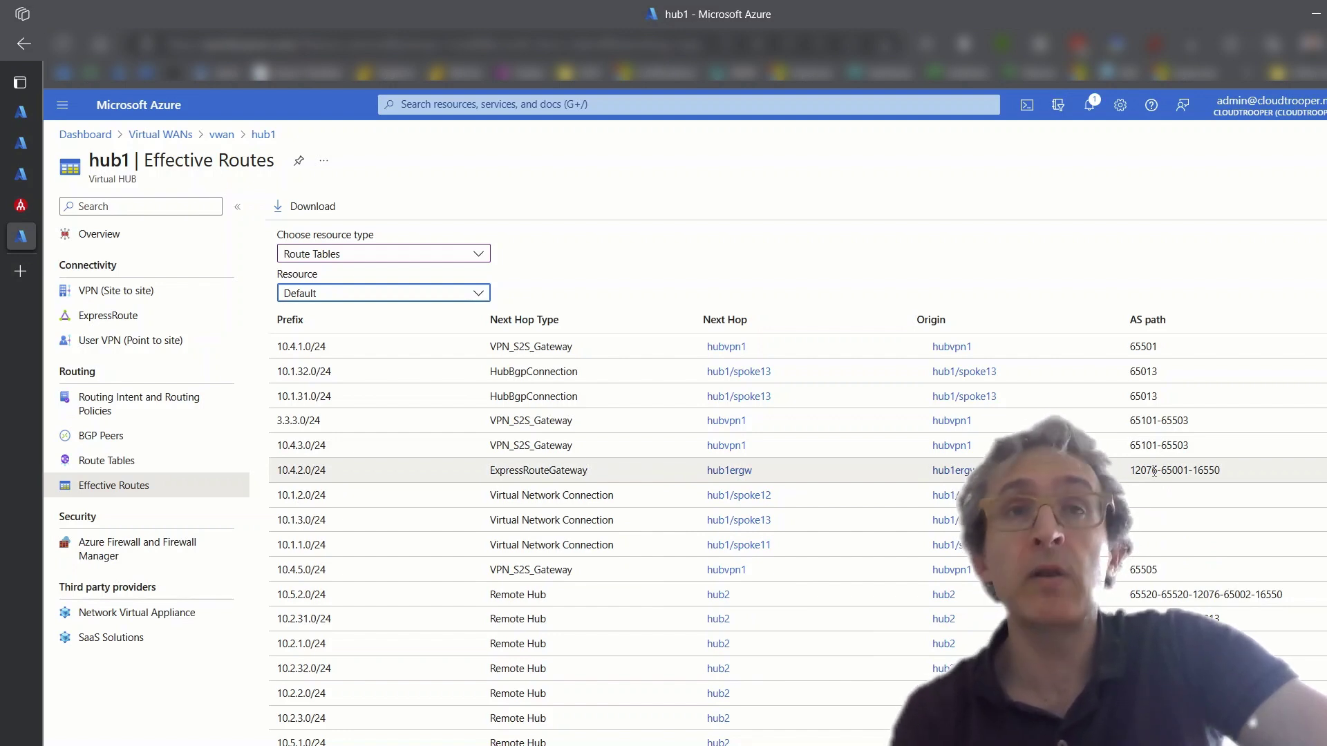
pyautogui.click(514, 105)
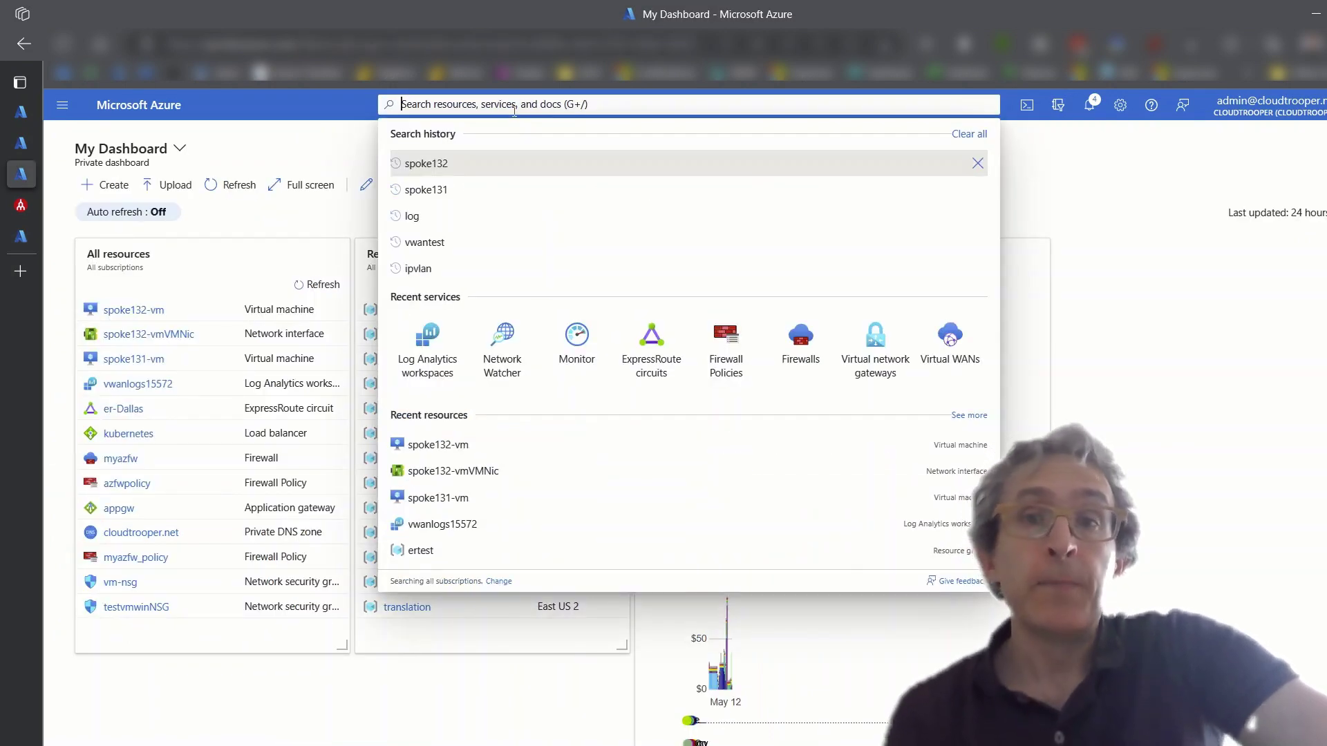
pyautogui.write('spoke')
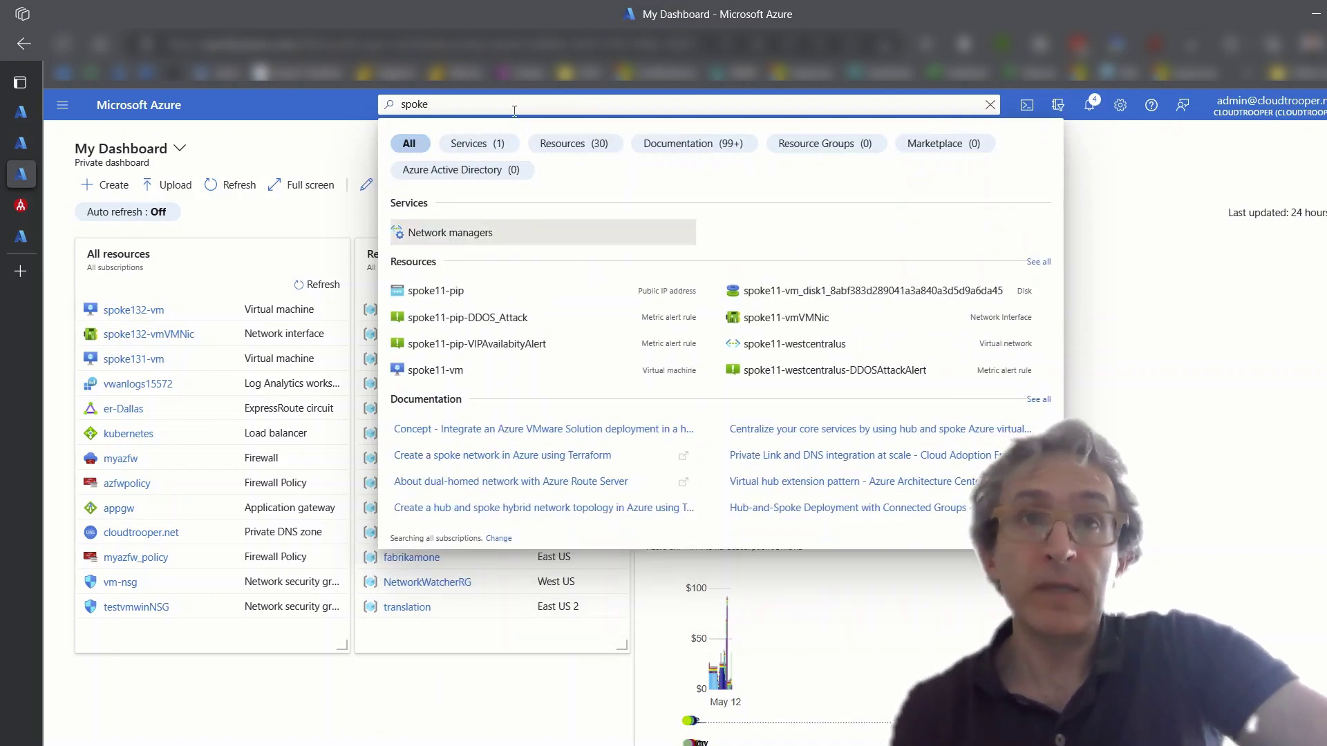
pyautogui.write('11')
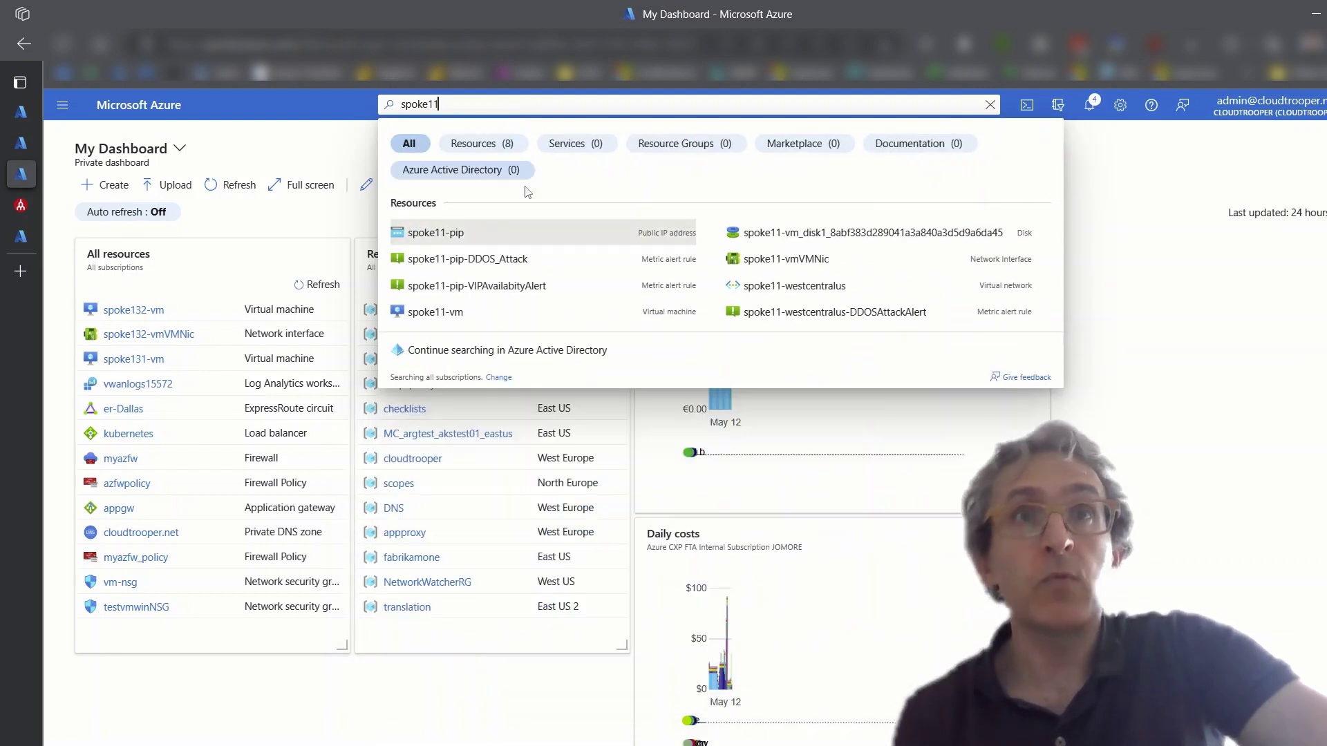
# - Display effective routes for the spoke11-vmVMNic network interface
pyautogui.click(785, 260)
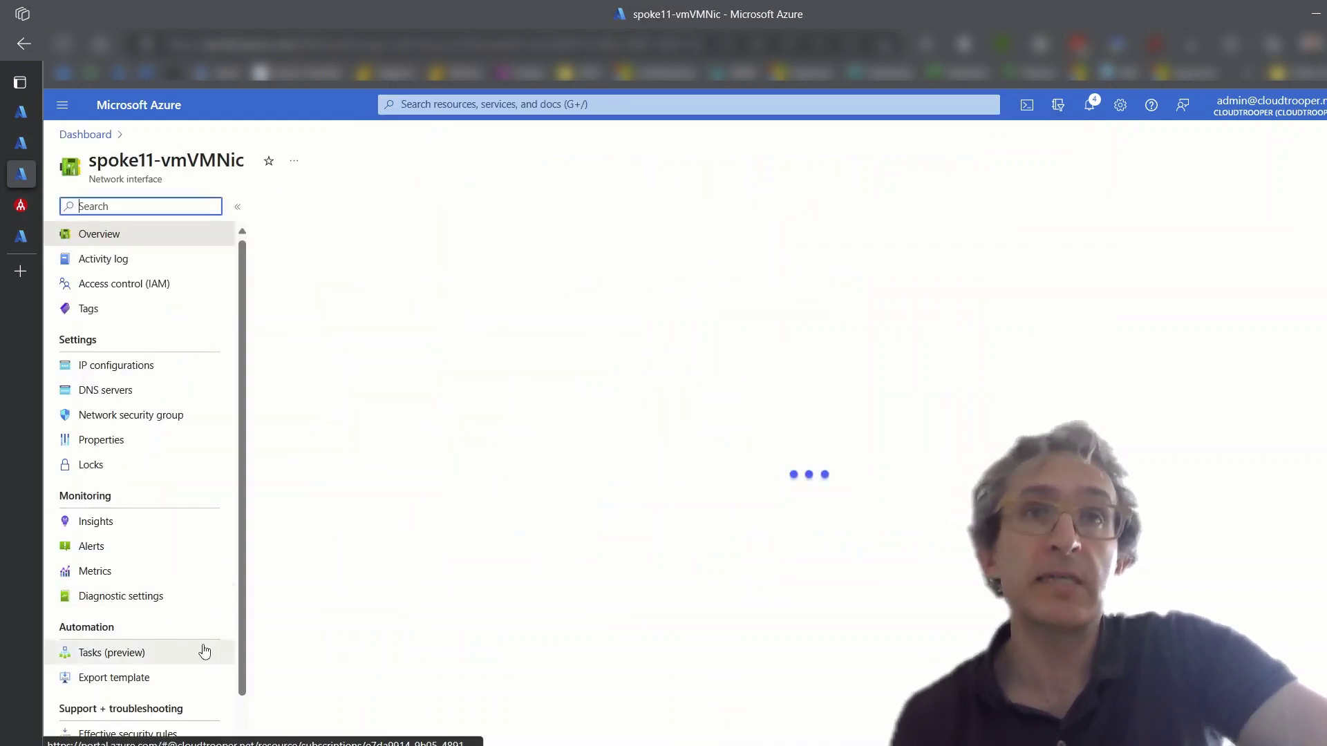
pyautogui.scroll(-1, 192, 627)
pyautogui.click(123, 714)
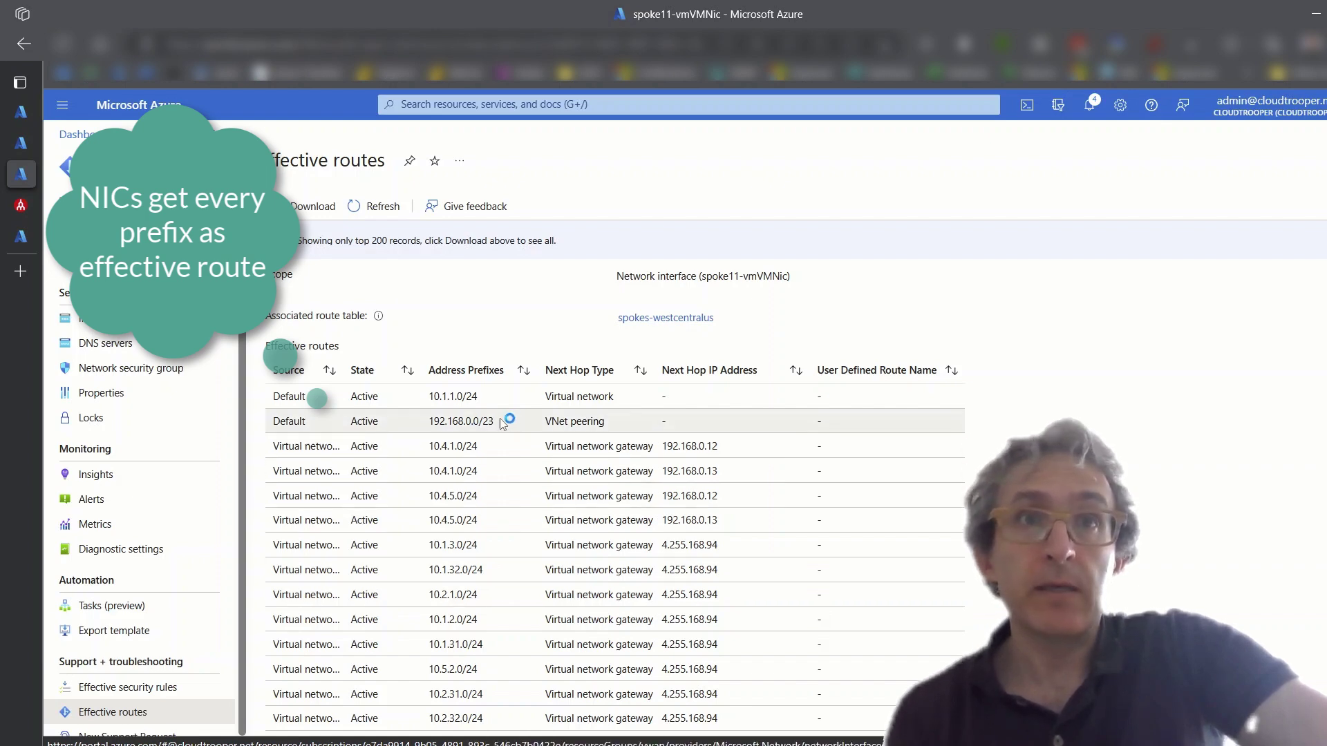
pyautogui.scroll(-2, 493, 535)
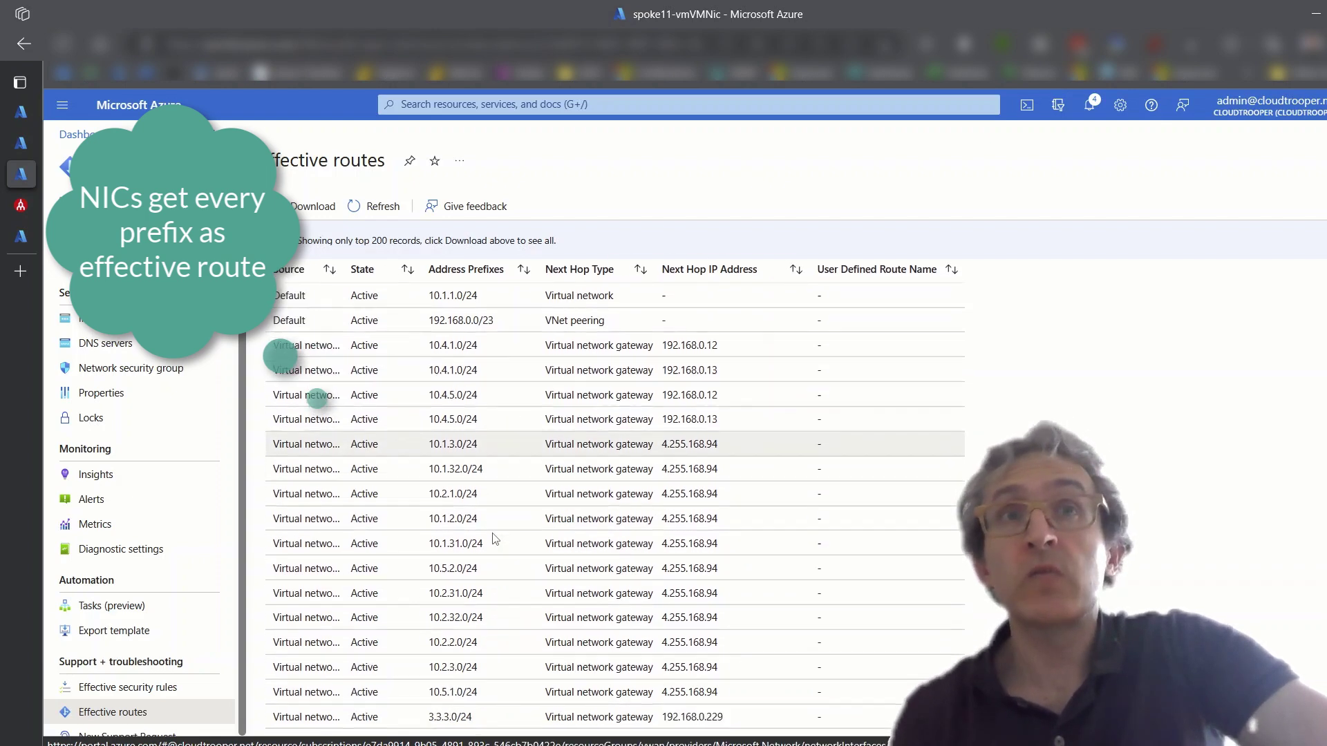
pyautogui.scroll(-2, 492, 537)
pyautogui.scroll(-3, 493, 537)
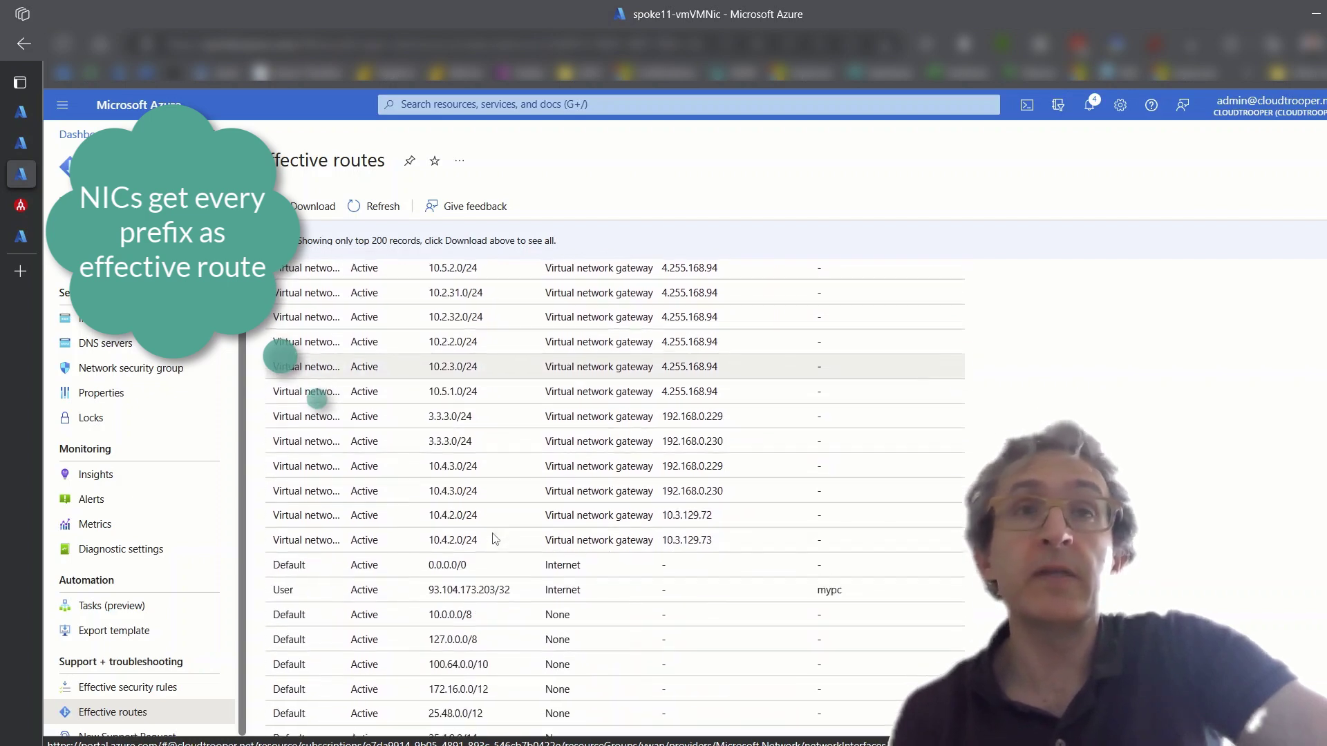
pyautogui.scroll(-2, 492, 533)
pyautogui.scroll(-1, 492, 532)
pyautogui.scroll(-1, 492, 534)
pyautogui.scroll(3, 494, 539)
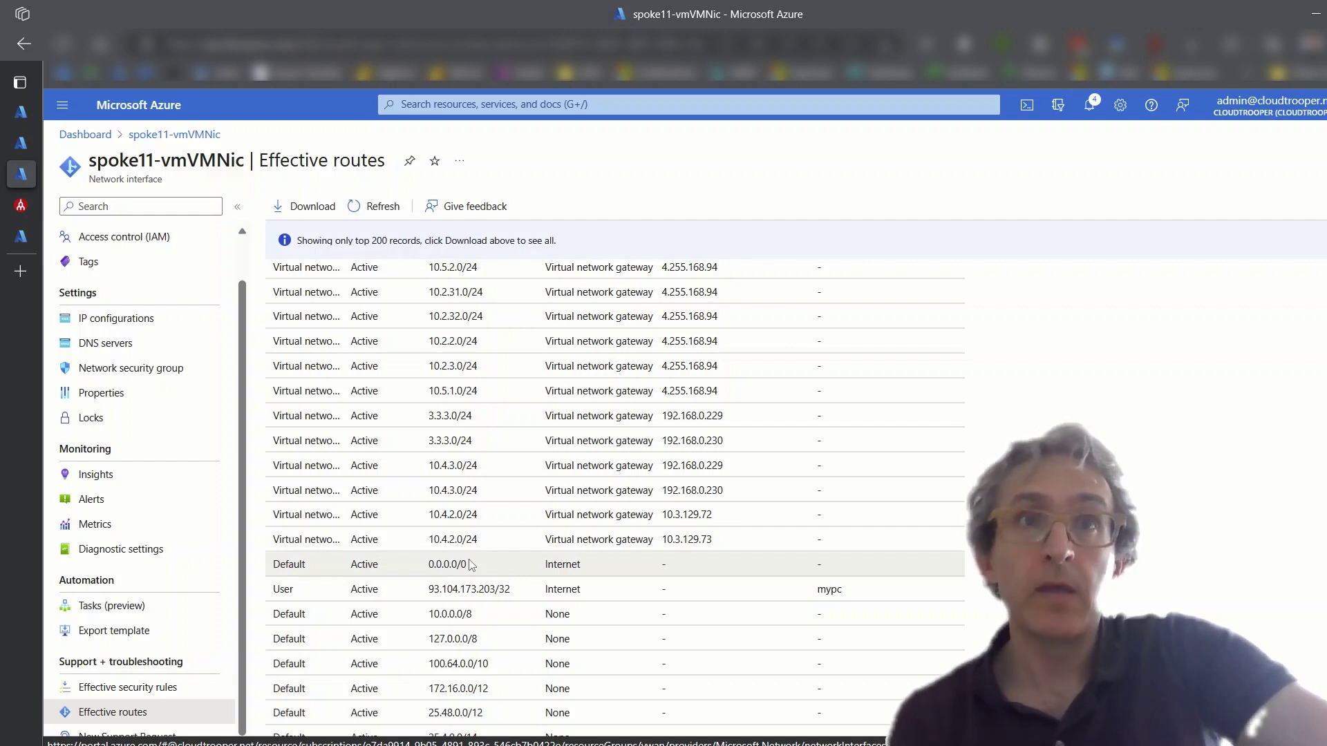
# - In the Ubuntu terminal, connect through the jump host to 10.4.1.10
pyautogui.hotkey('alt', 'Tab')
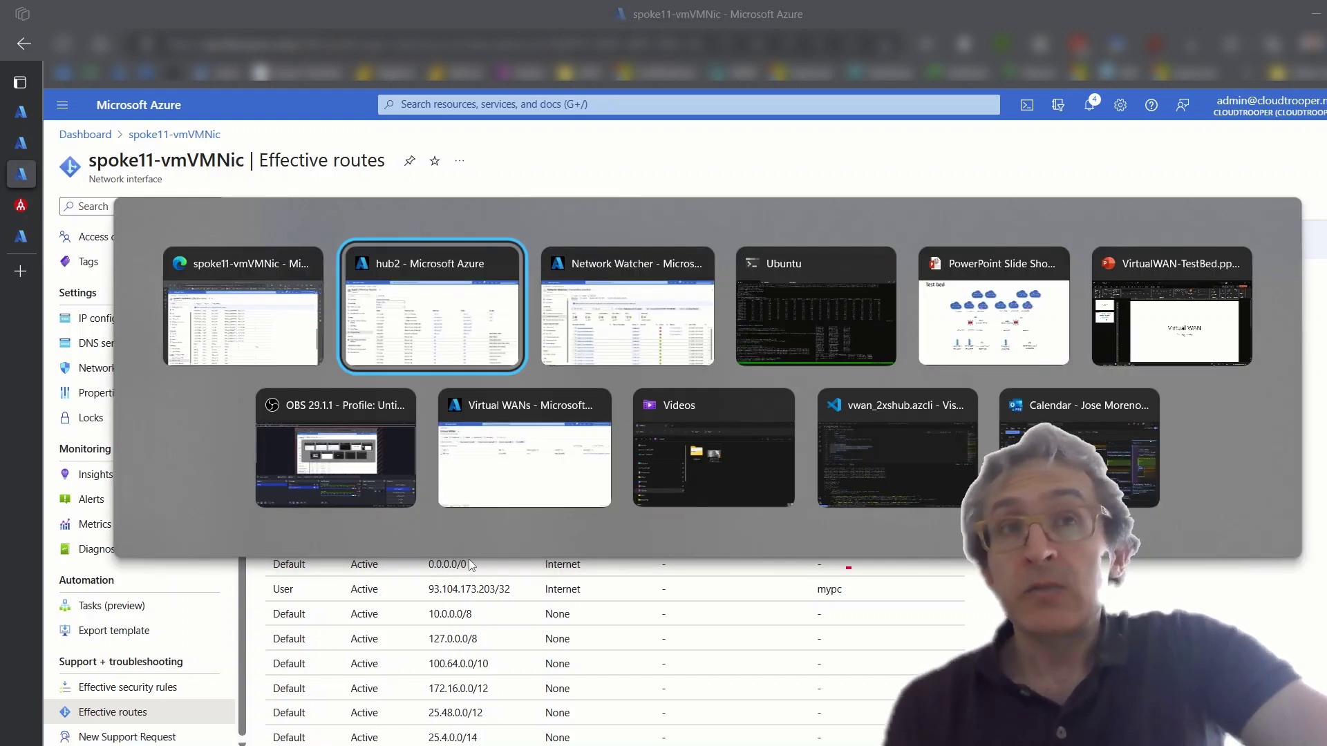
pyautogui.press('Tab')
pyautogui.press('Tab')
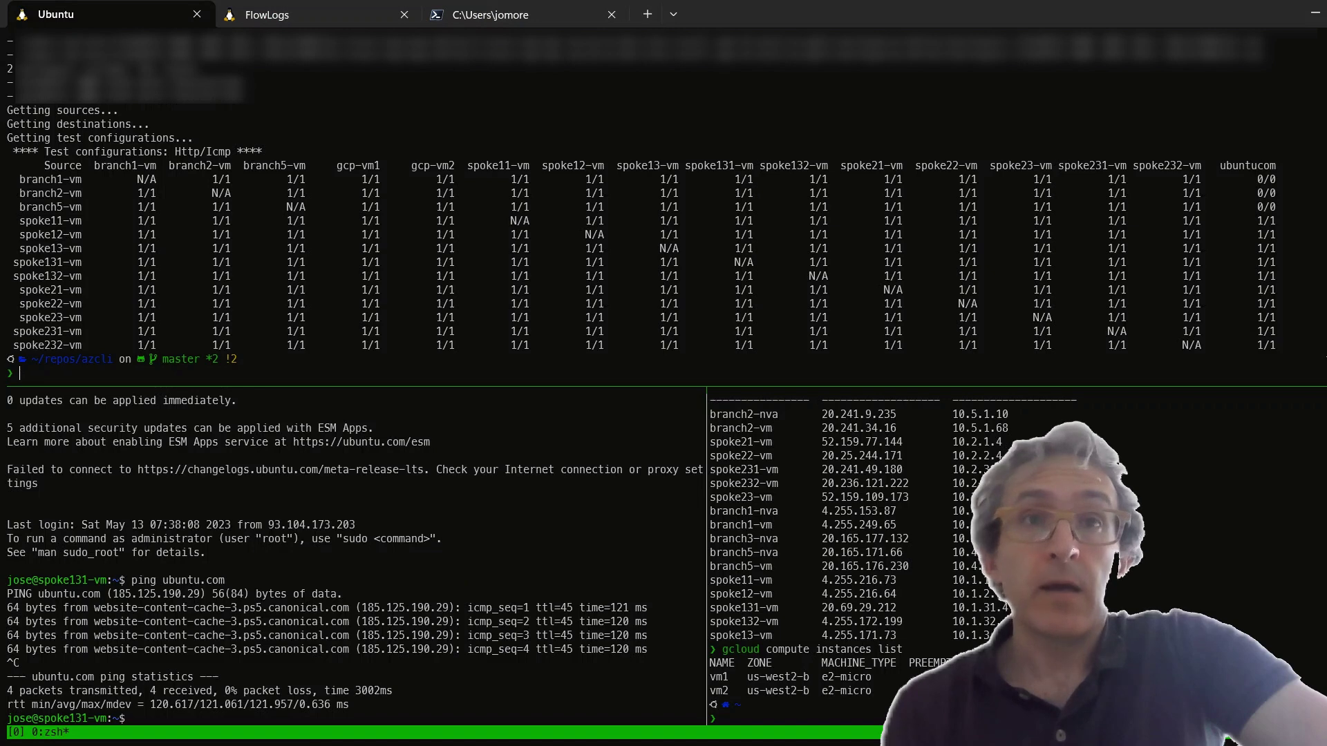
pyautogui.hotkey('ctrl', 'b')
pyautogui.press('Down')
pyautogui.hotkey('ctrl', 'b')
pyautogui.press('Up')
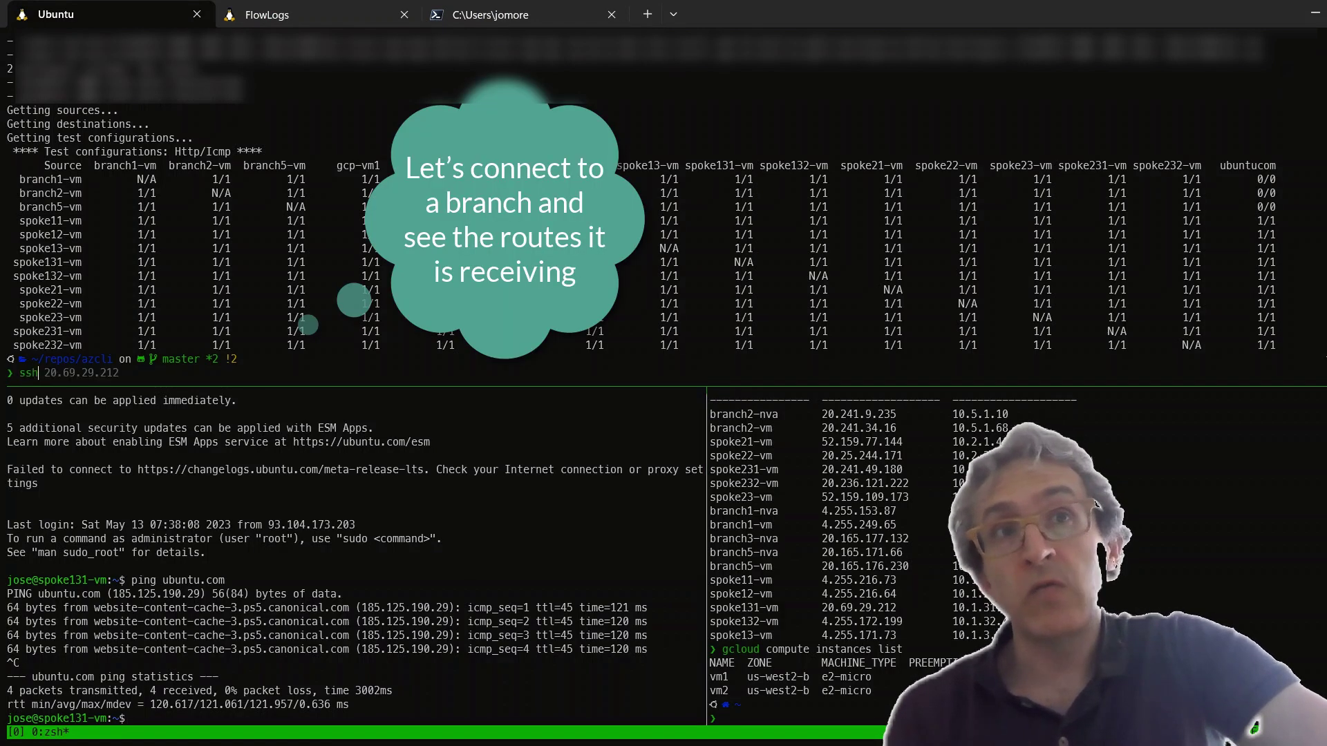
pyautogui.write(' -J')
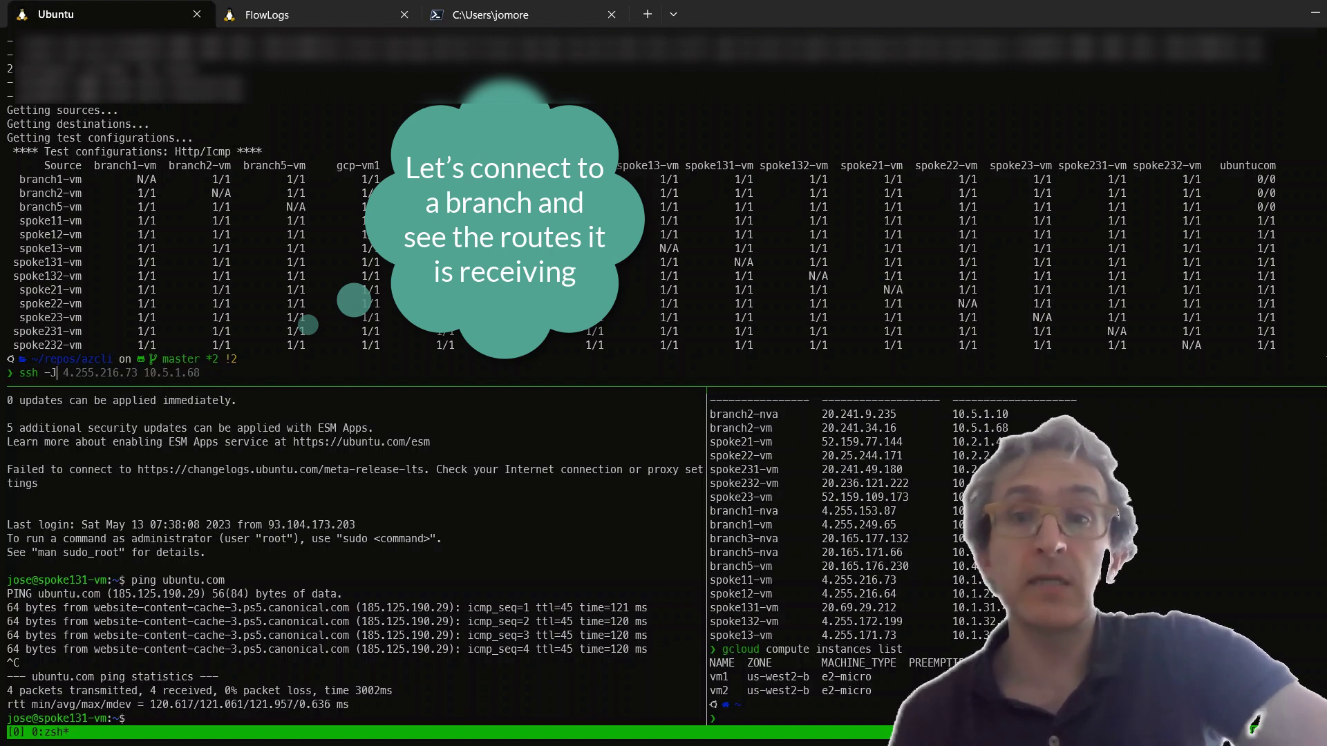
pyautogui.write(' 4.255.216.73 10.4.1.10')
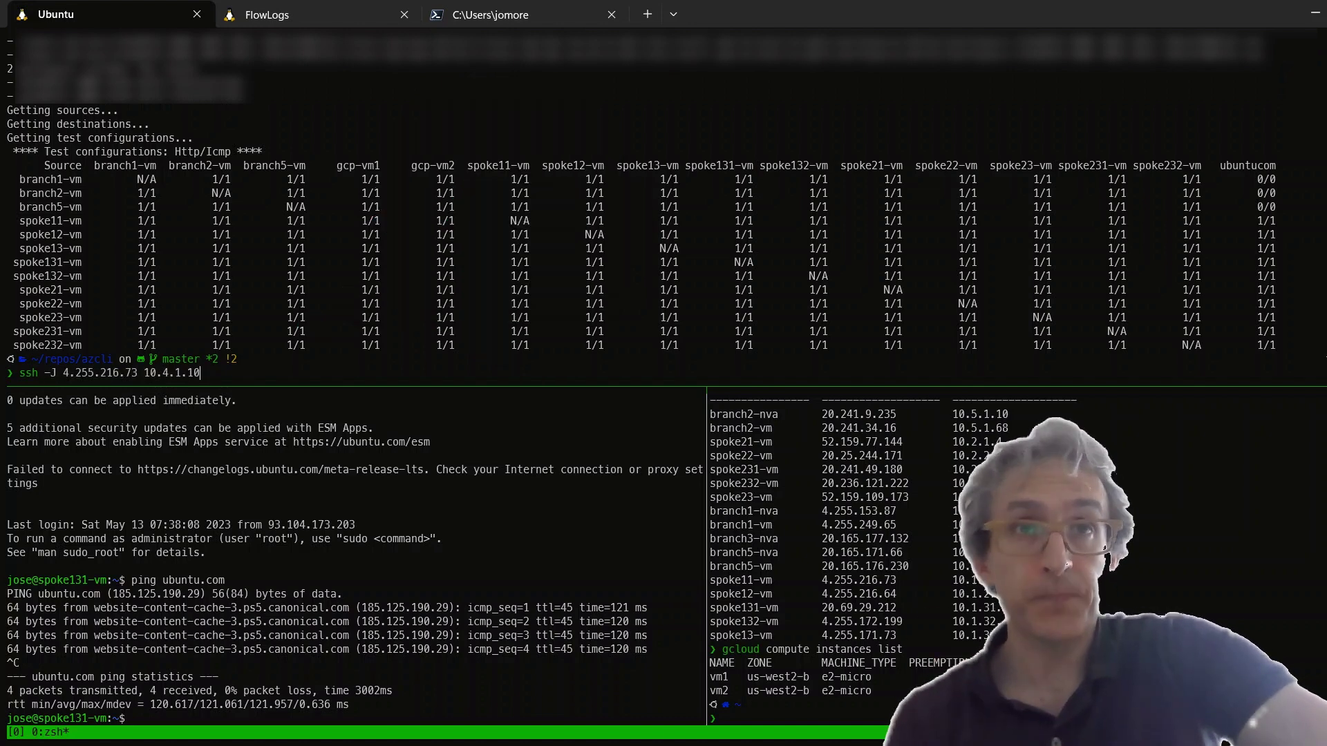
pyautogui.press('Return')
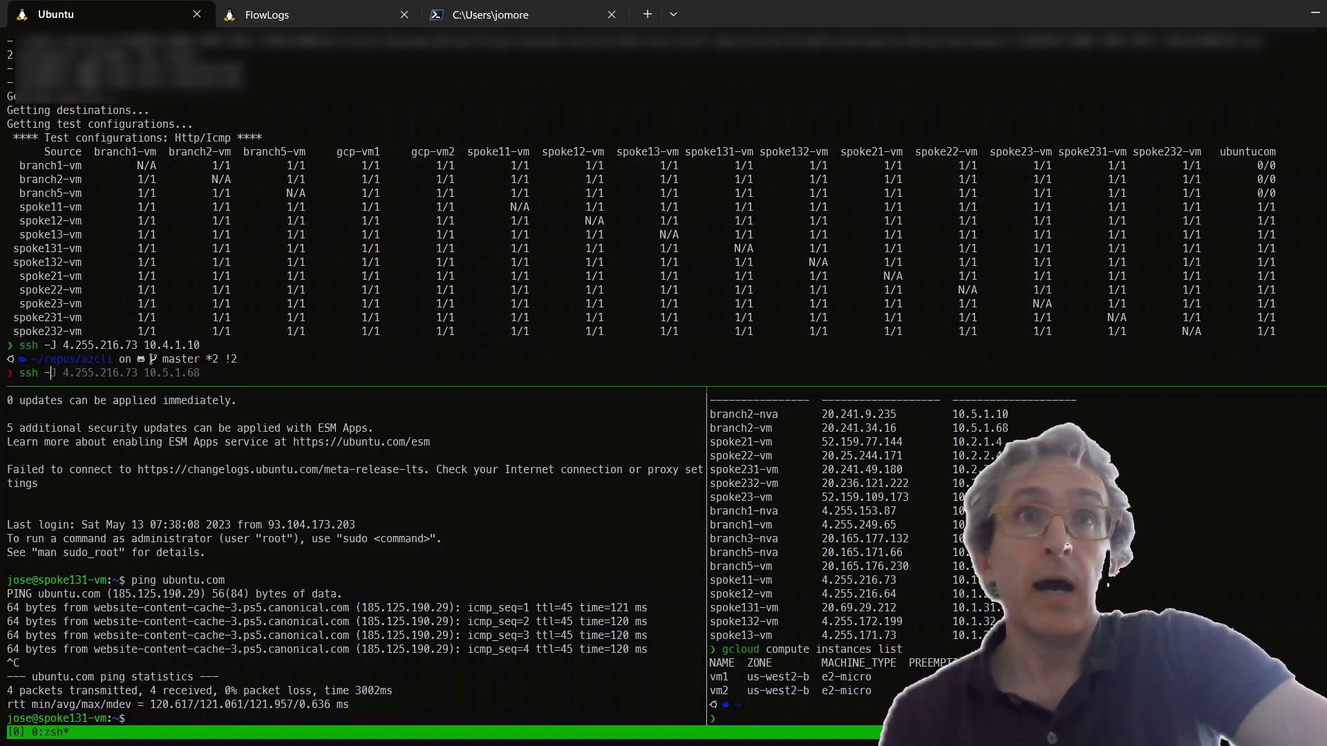
pyautogui.write('ssh -o KexAlgorithms=diffie-hellman-group-exchange-sha1 20.241.9.235')
# - SSH to the branch2 router at 20.241.9.235 and list all routes from 'sh ip route bgp'
pyautogui.press('Right')
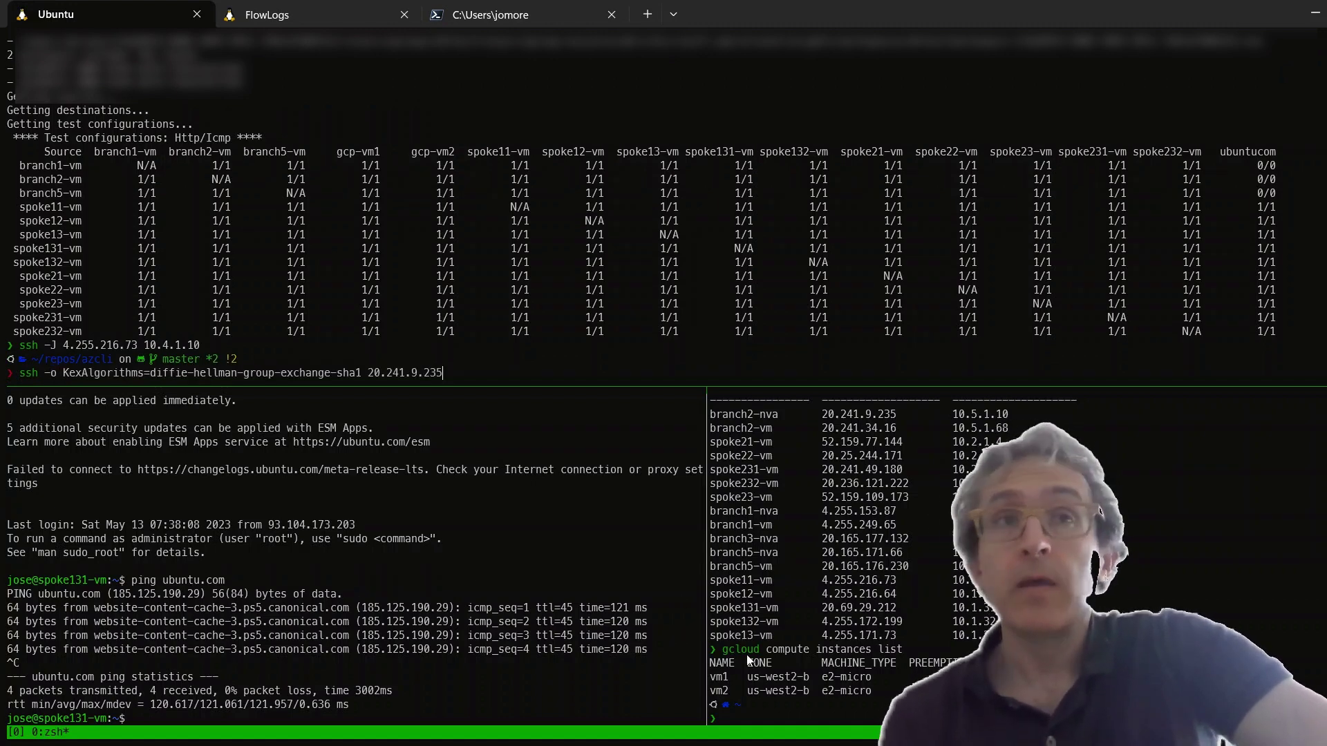
pyautogui.press('BackSpace')
pyautogui.press('BackSpace')
pyautogui.press('BackSpace')
pyautogui.press('BackSpace')
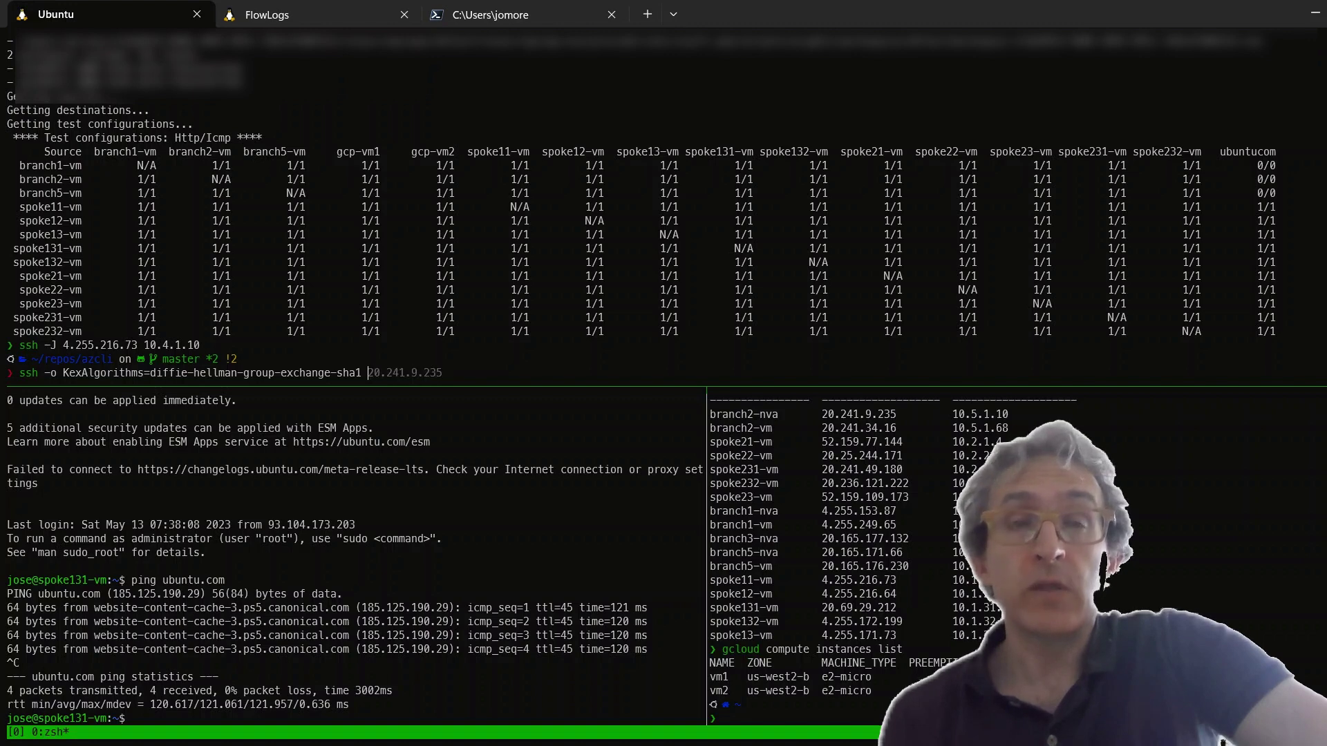
pyautogui.press('BackSpace')
pyautogui.press('BackSpace')
pyautogui.press('BackSpace')
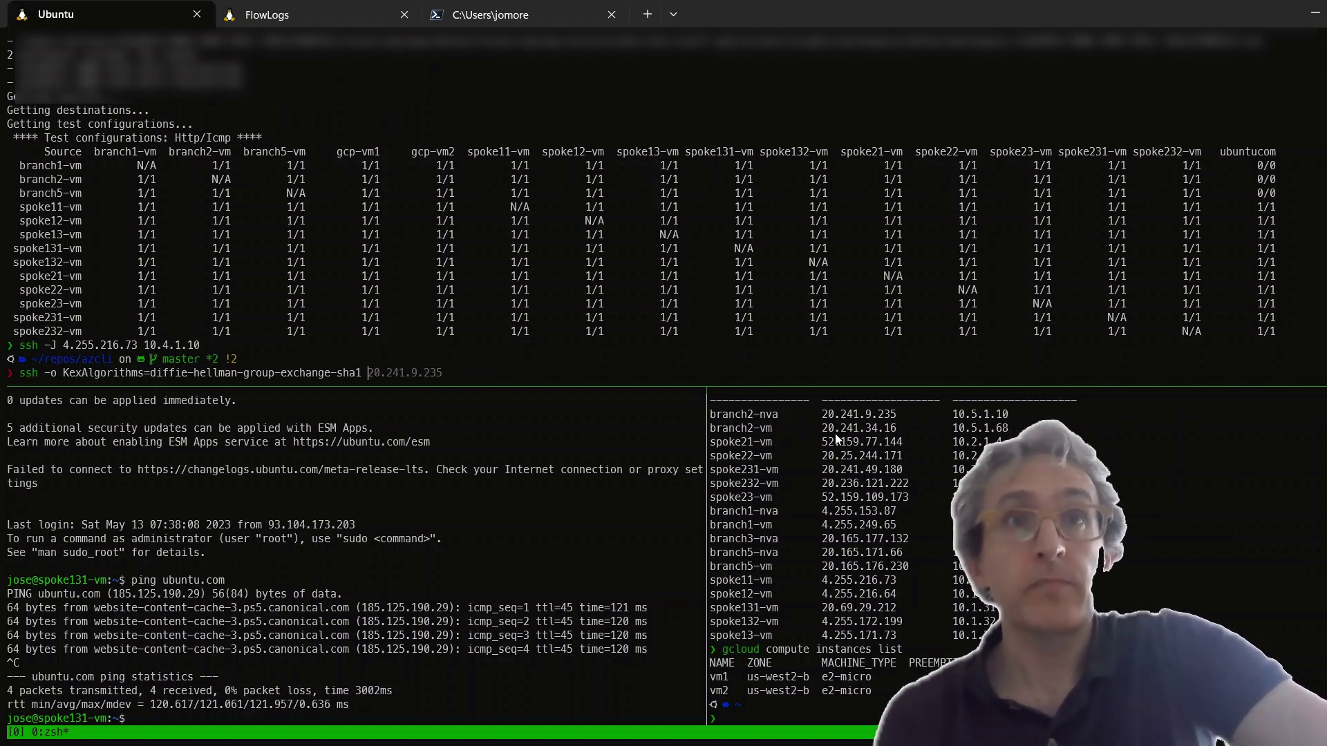
pyautogui.press('Right')
pyautogui.press('Return')
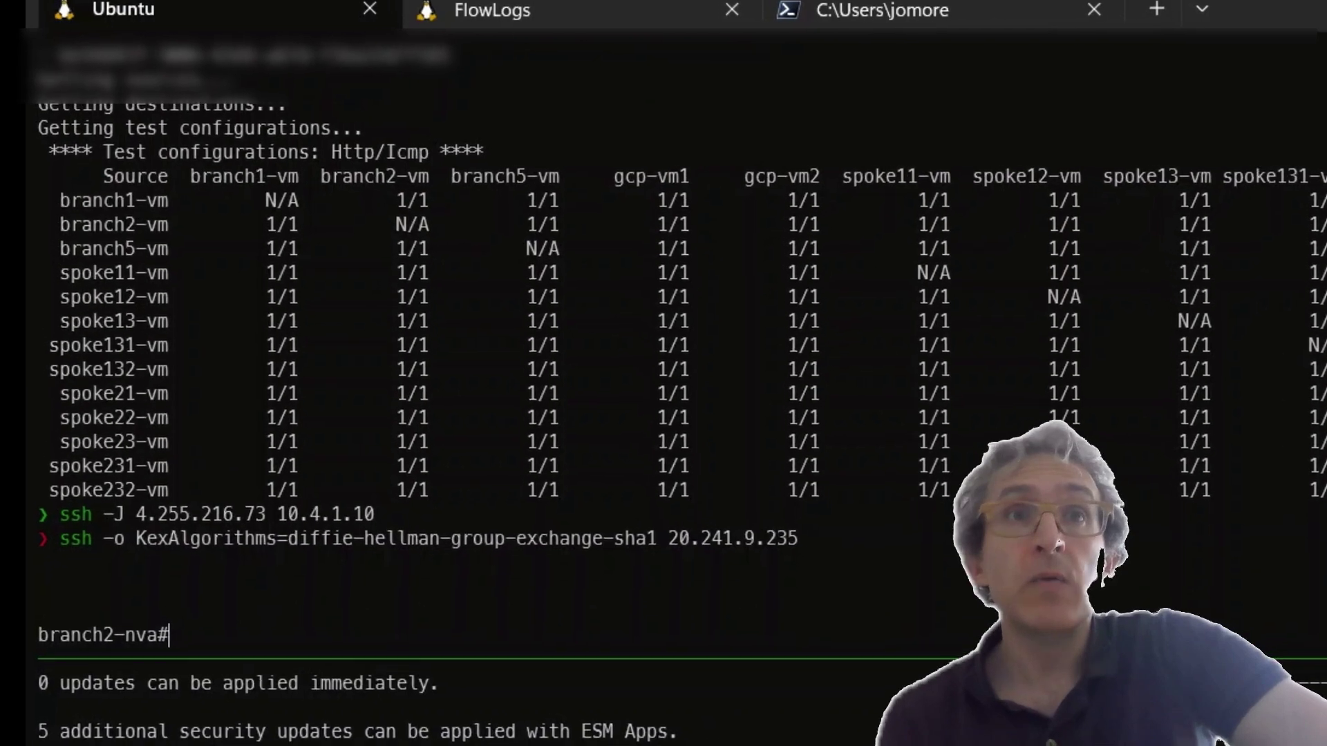
pyautogui.write('sh ip route bgp')
pyautogui.press('Return')
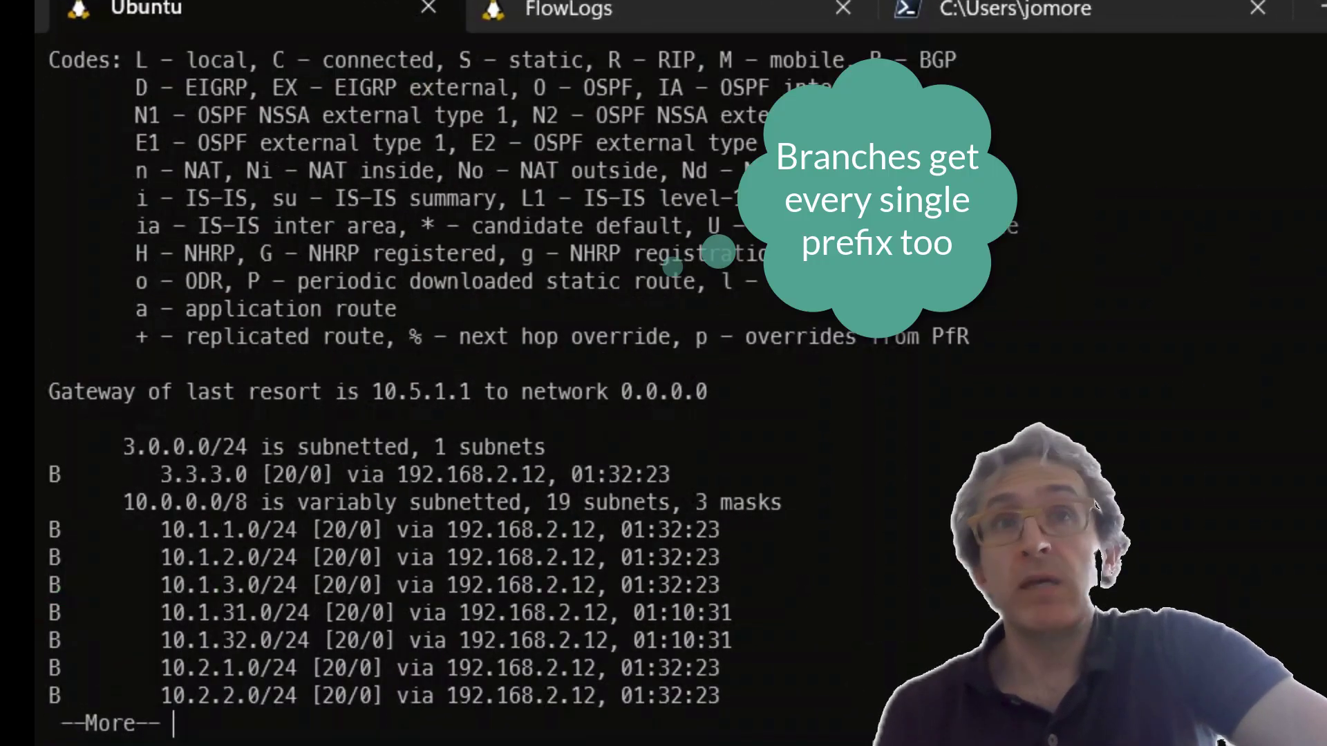
pyautogui.press('space')
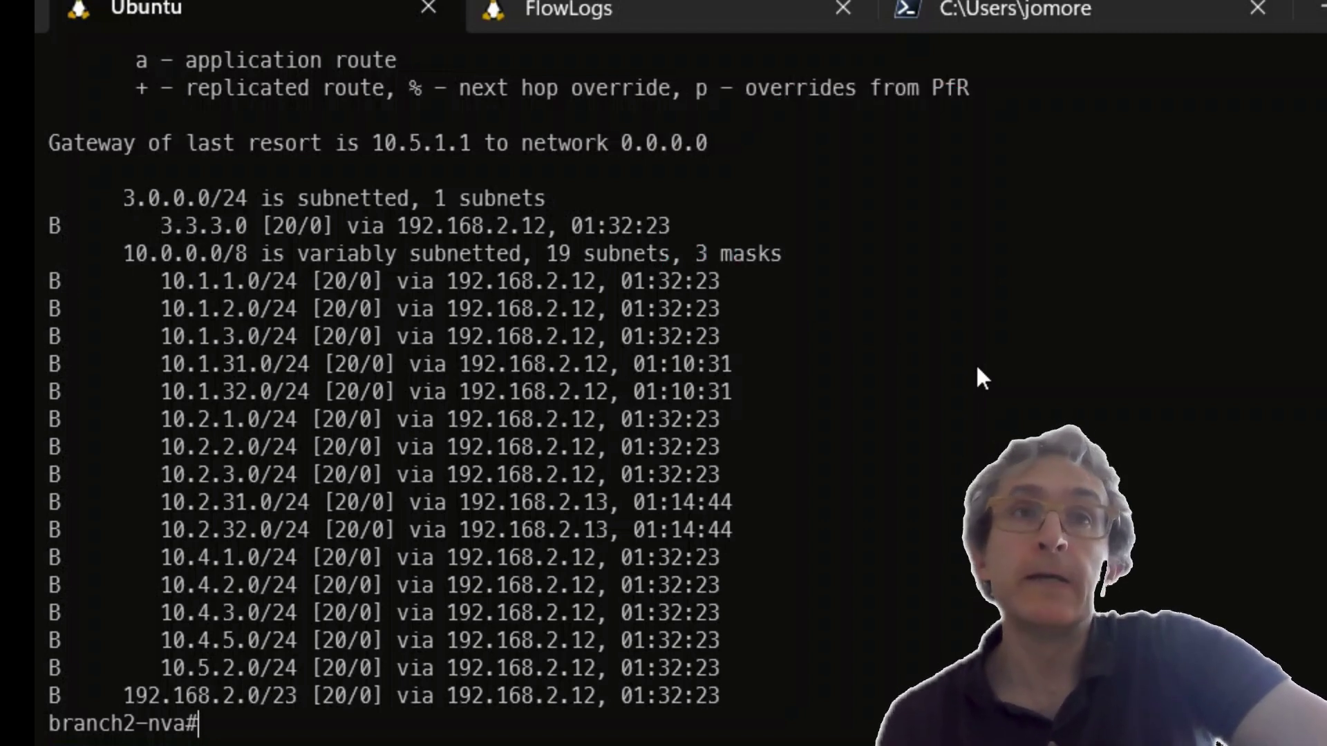
pyautogui.write('exit')
# - End the SSH sessions in both terminal panes and return to the browser
pyautogui.press('Return')
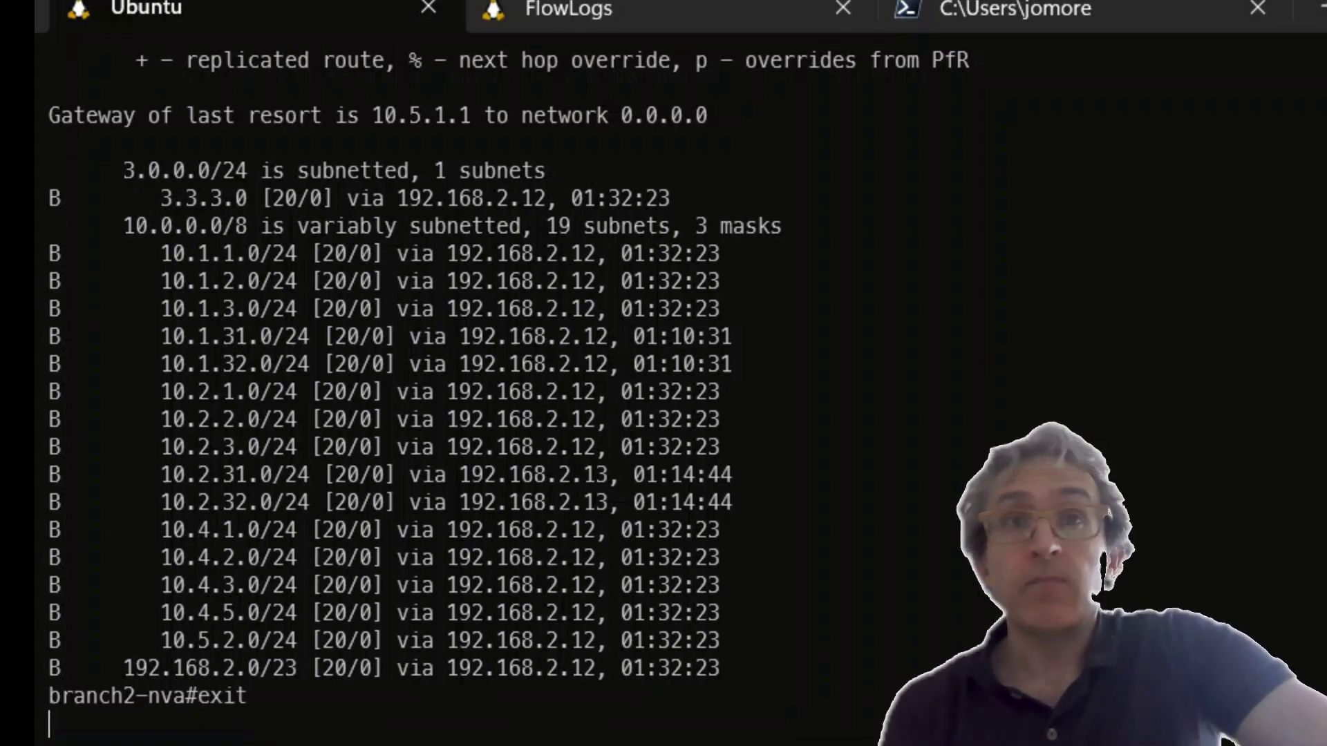
pyautogui.write('exit')
pyautogui.press('Return')
pyautogui.hotkey('alt', 'Tab')
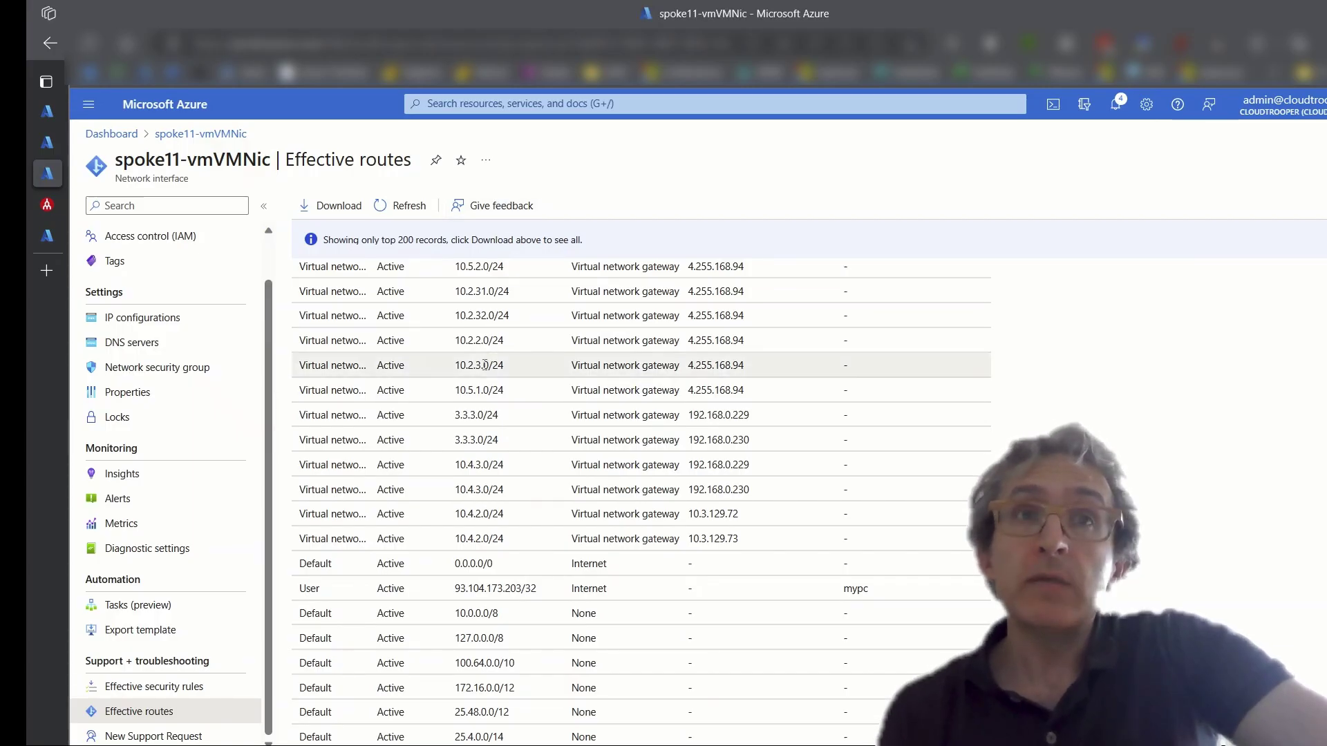
# - Open hub2's Routing Intent page, discarding edits, and leave internet and private traffic at None
pyautogui.click(50, 245)
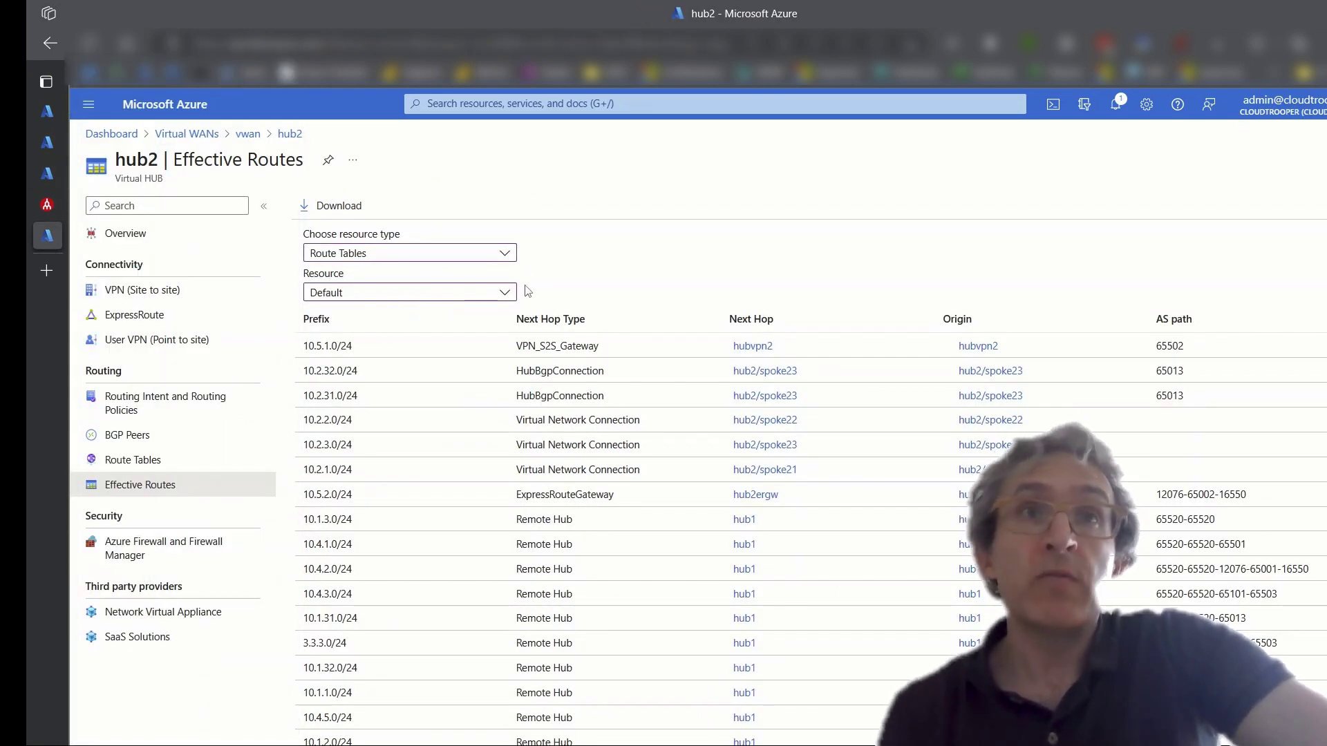
pyautogui.click(192, 403)
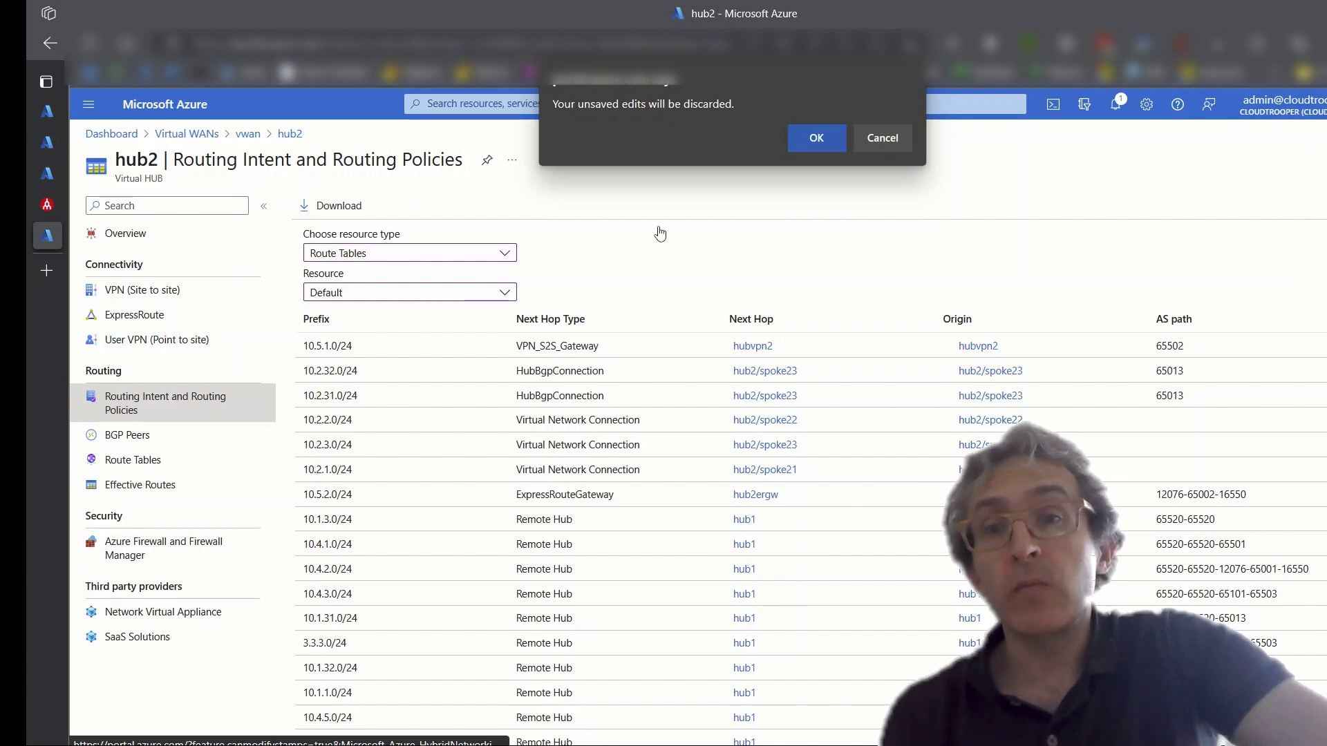
pyautogui.click(814, 139)
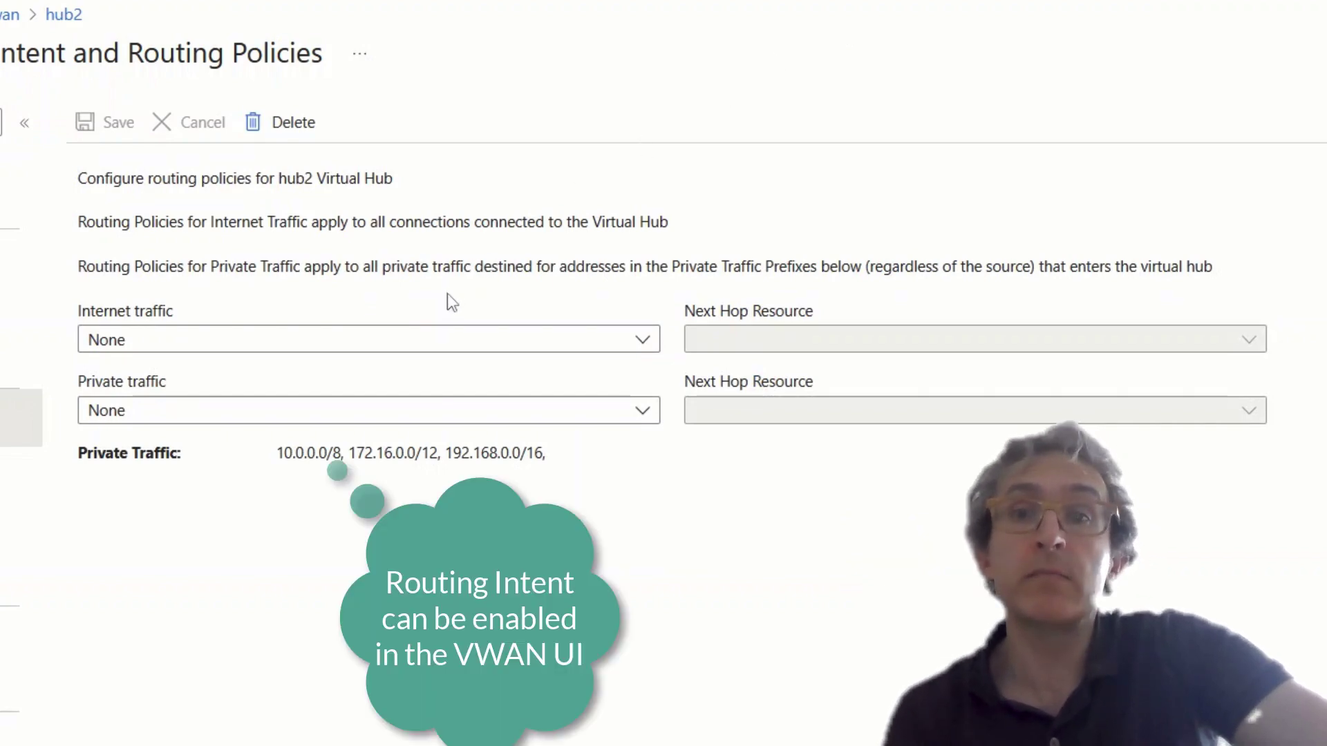
pyautogui.click(643, 342)
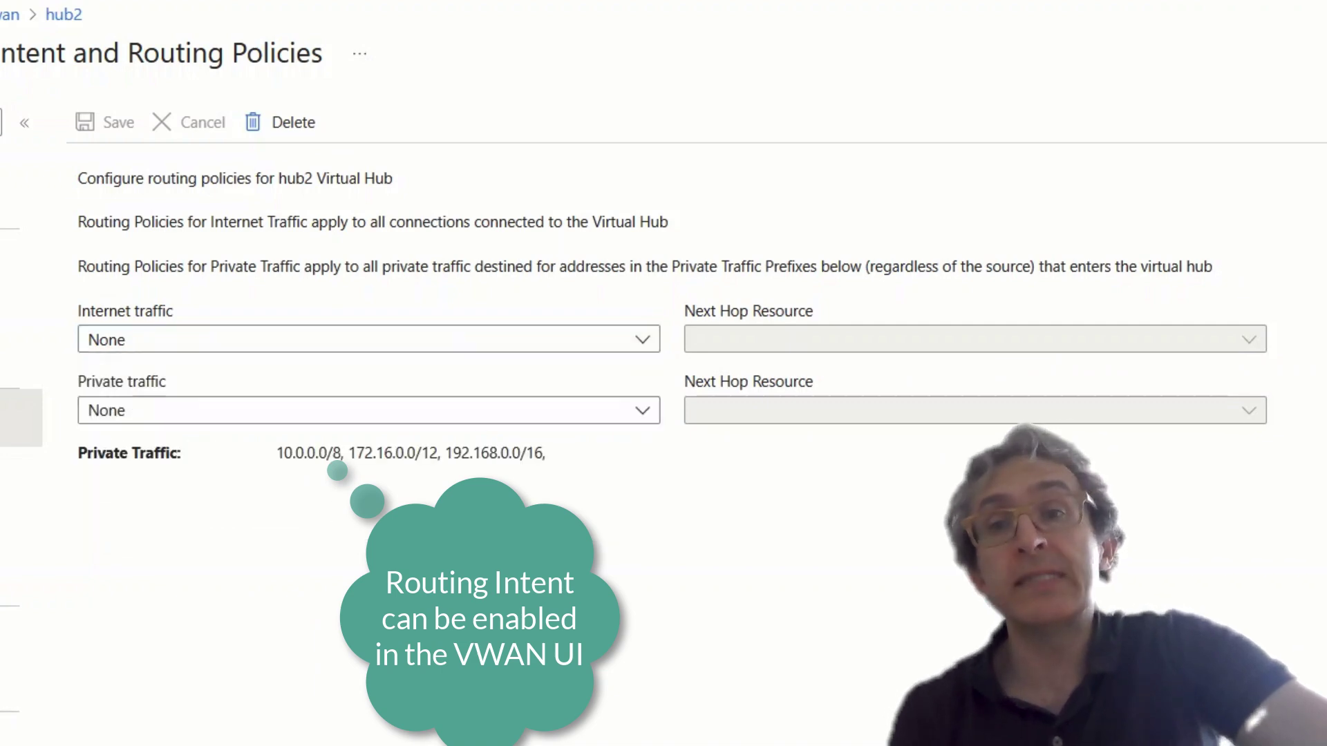
pyautogui.click(647, 420)
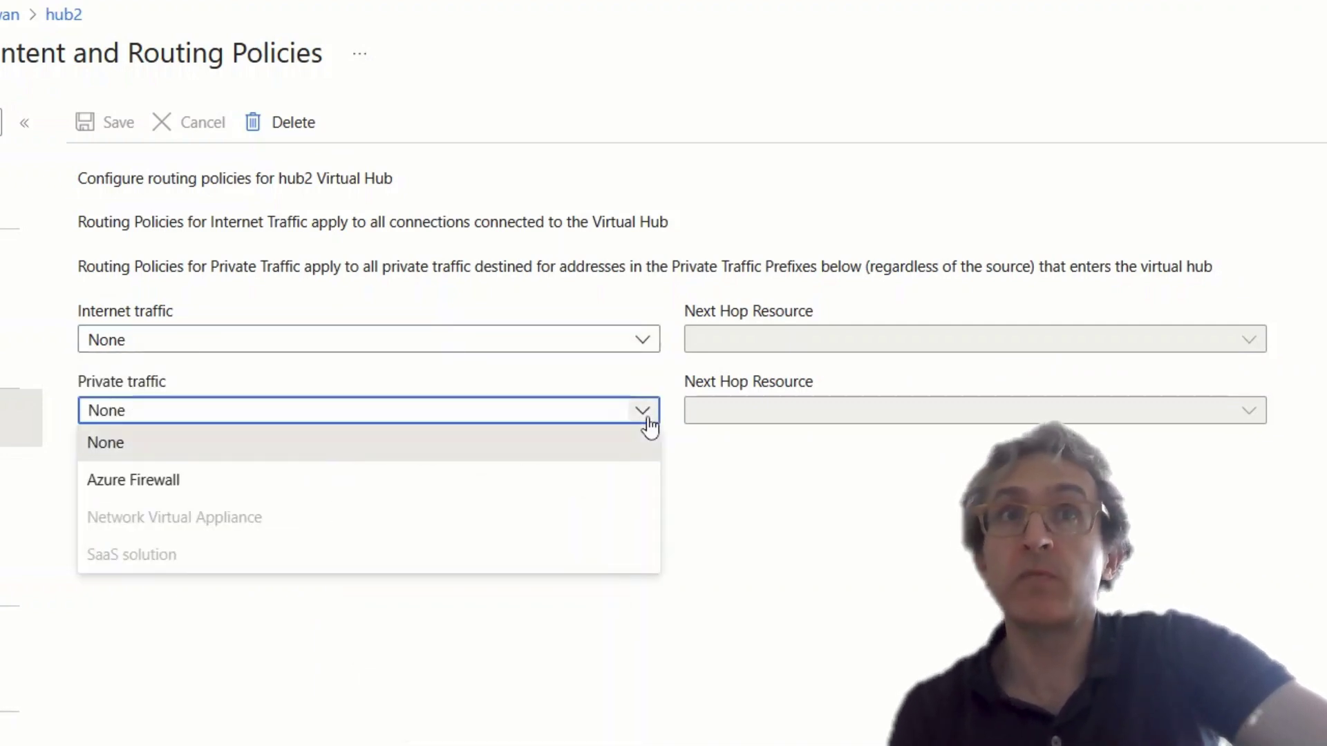
pyautogui.click(644, 348)
pyautogui.click(824, 490)
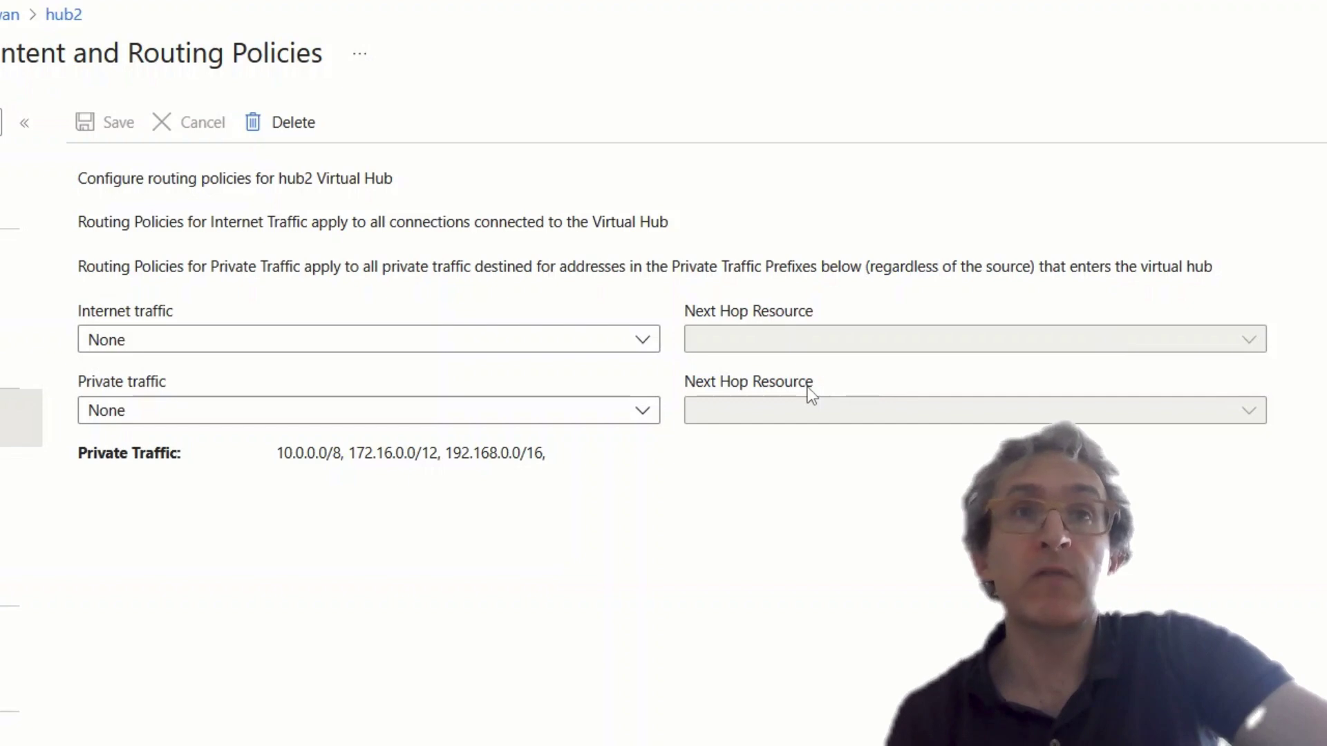
pyautogui.click(630, 103)
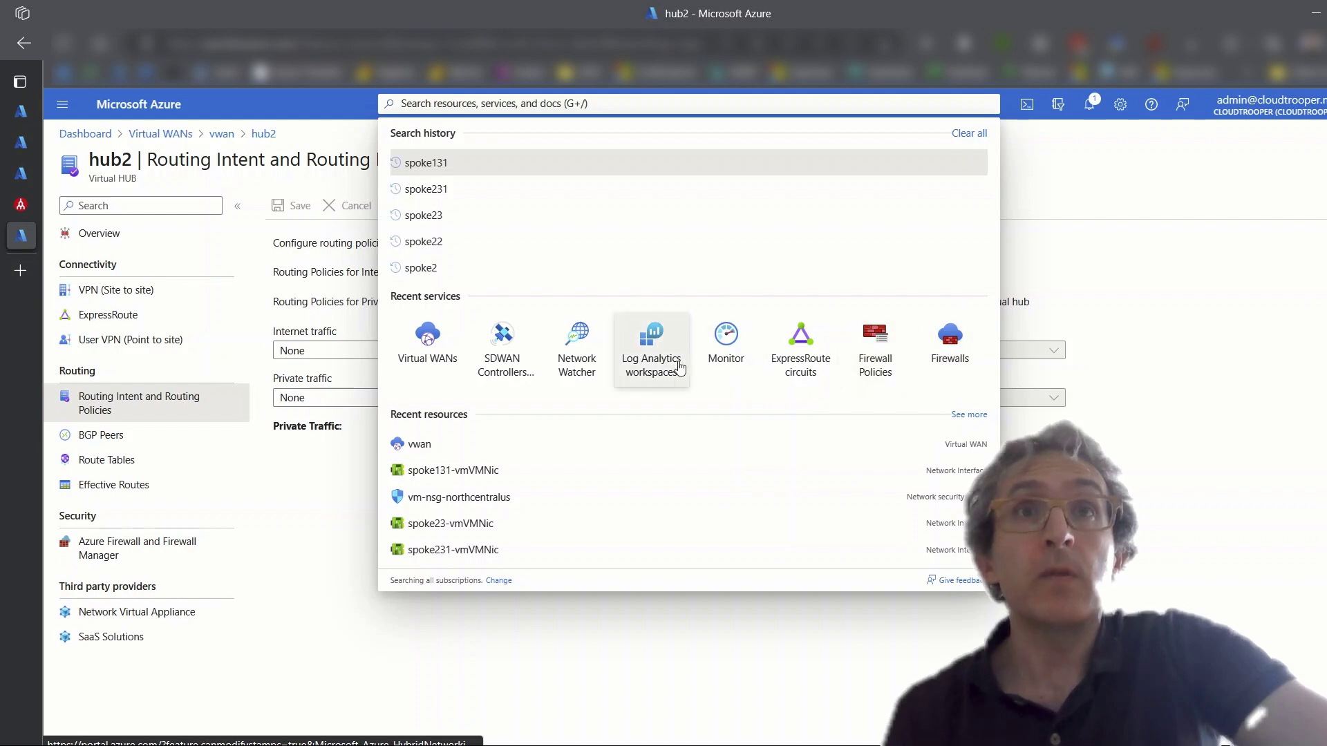
pyautogui.write('fire')
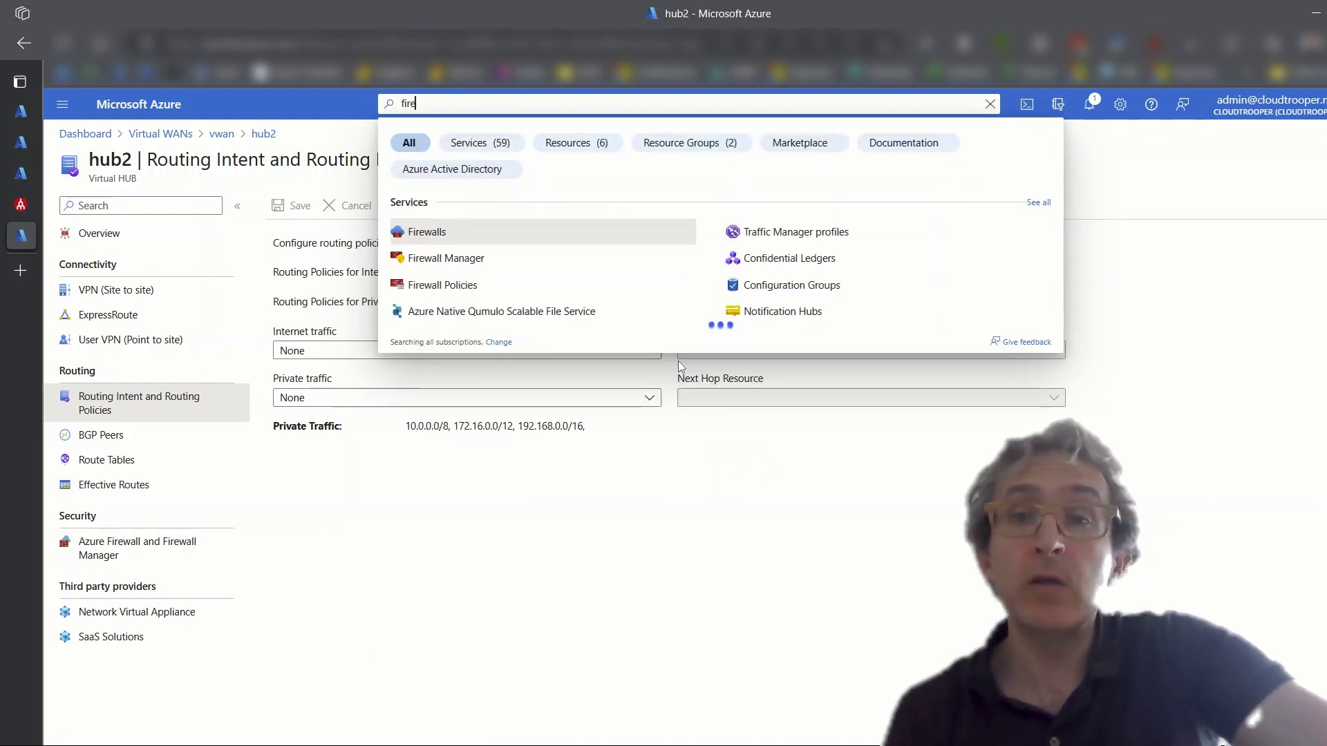
pyautogui.write('wall manag')
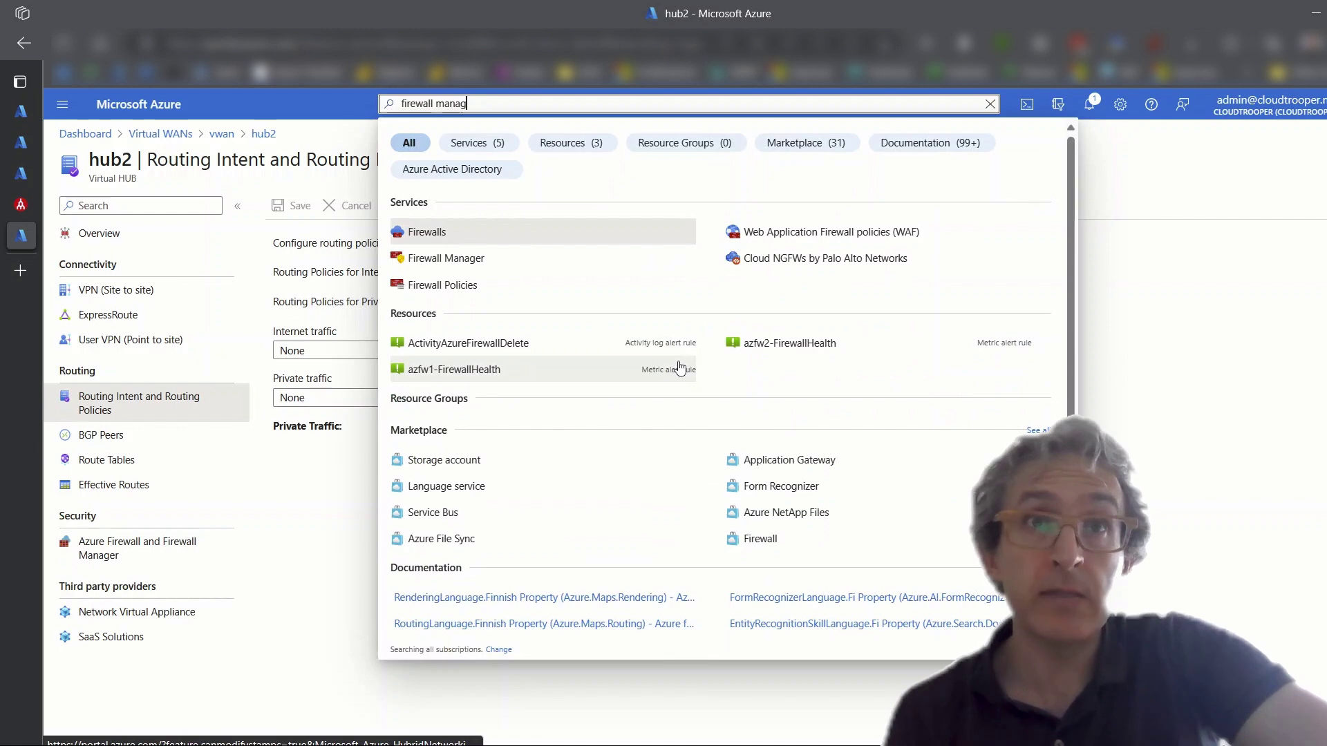
pyautogui.write('er')
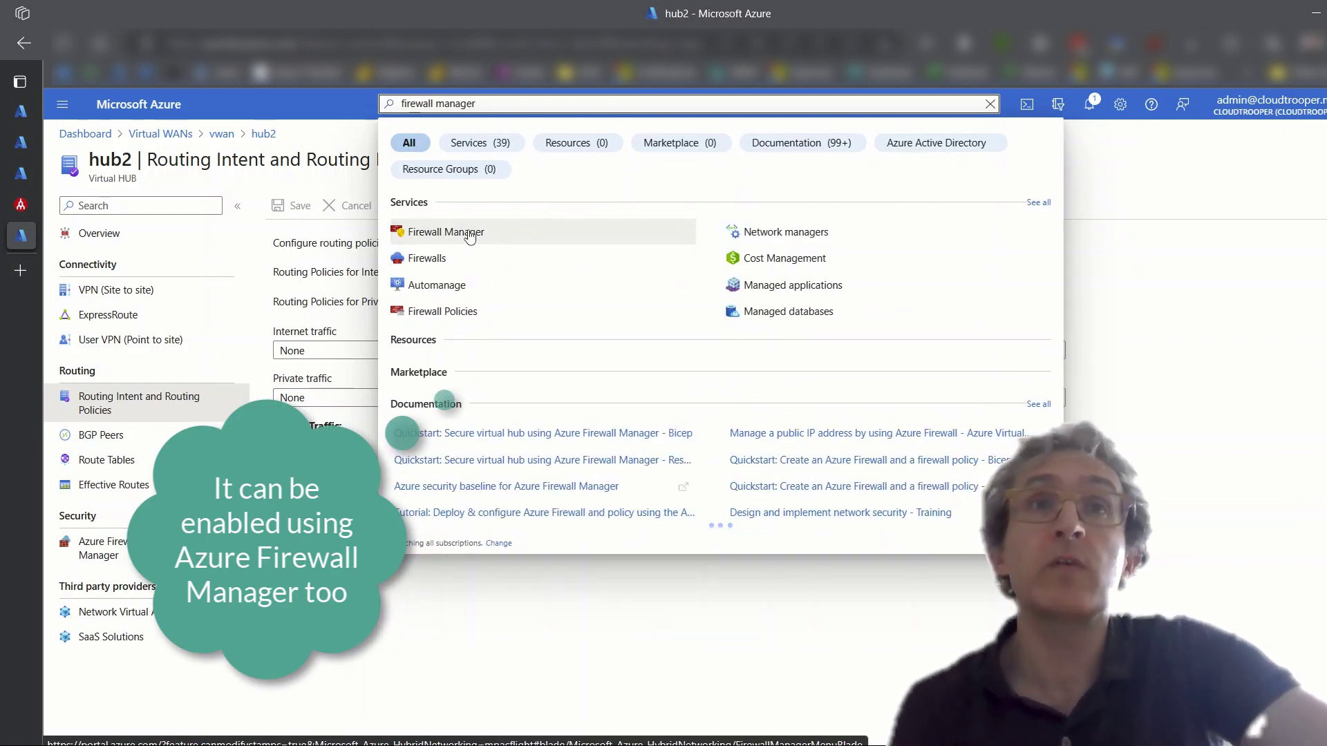
# - Open the Firewall Manager search result in a new browser tab
pyautogui.rightClick(469, 234)
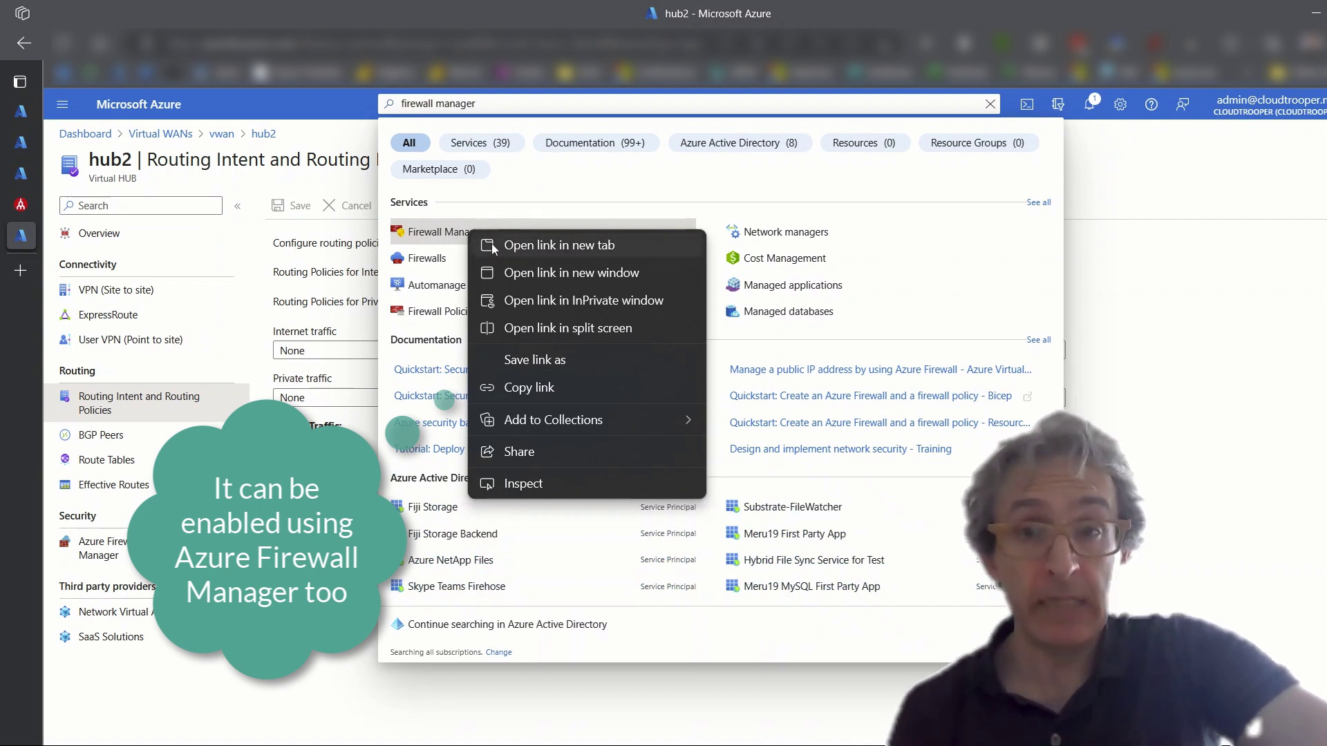
pyautogui.click(498, 246)
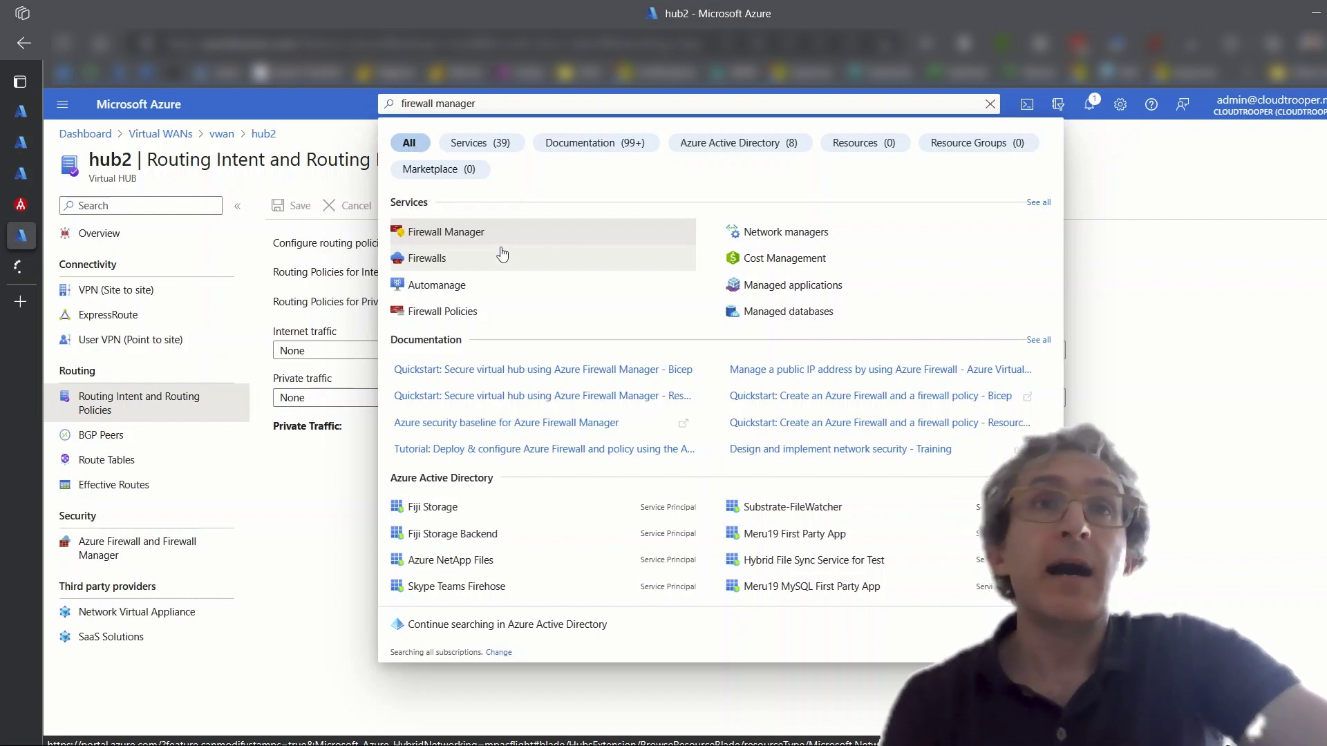
pyautogui.click(501, 251)
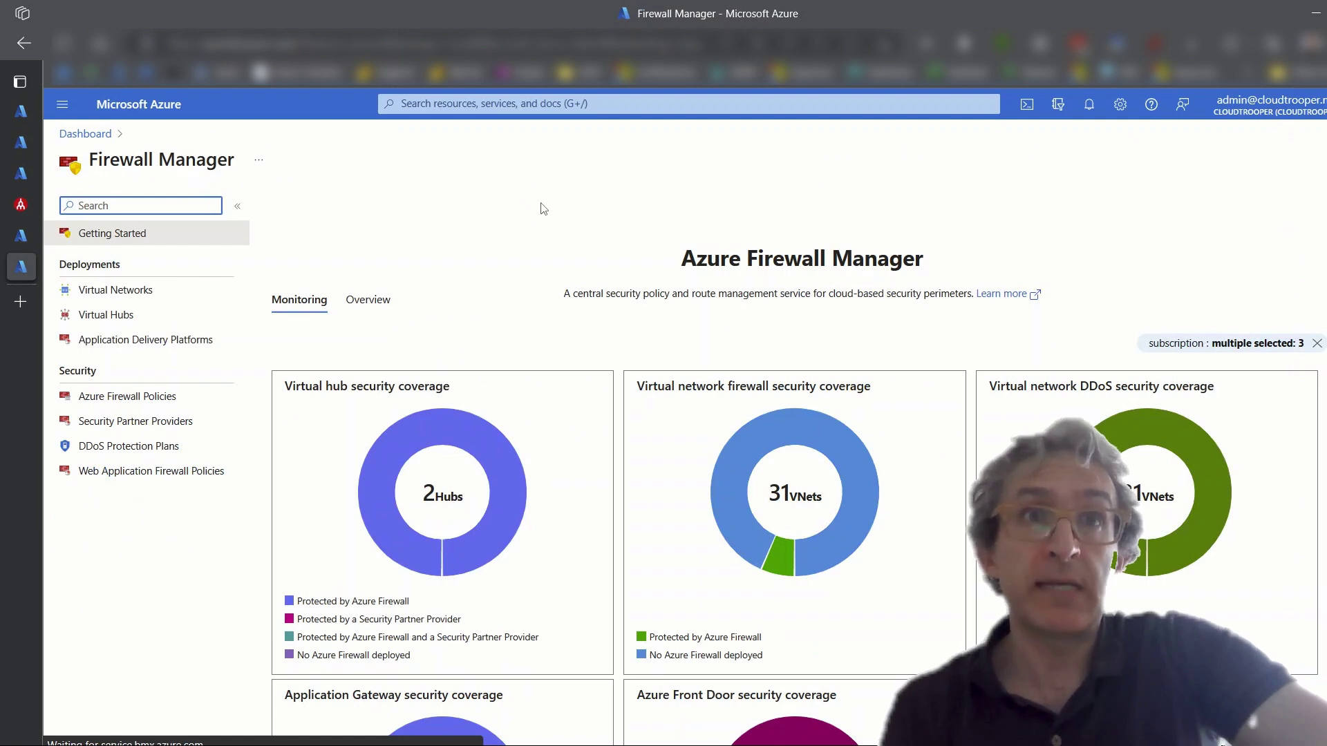
# - Open hub1's Security configuration from Firewall Manager's Virtual Hubs list
pyautogui.click(148, 314)
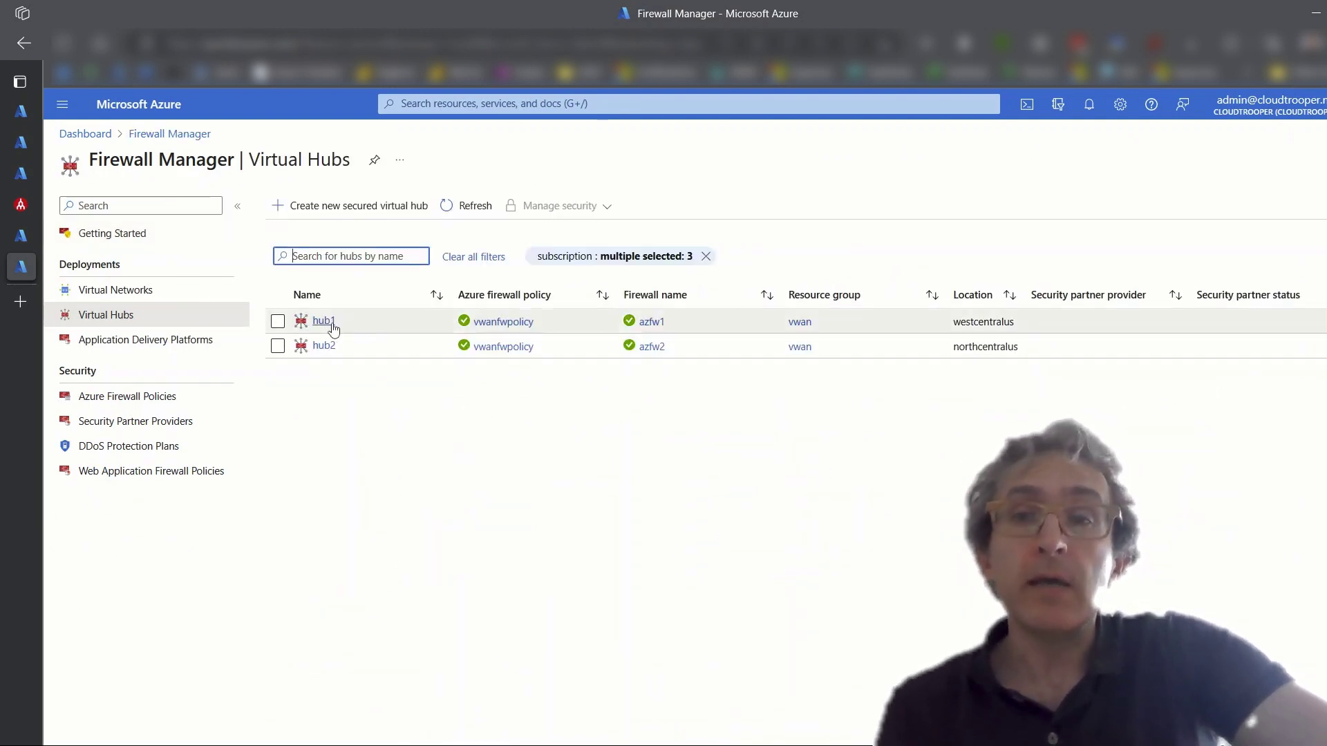
pyautogui.click(325, 322)
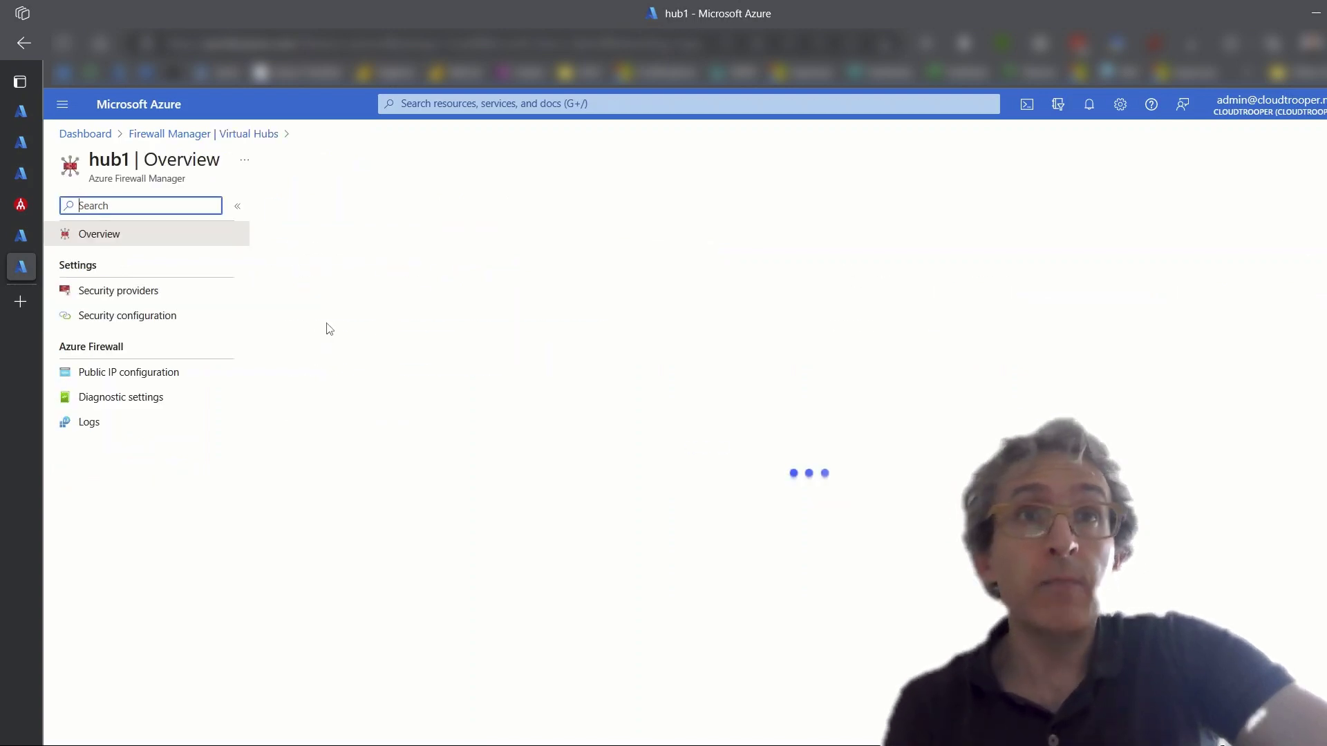
pyautogui.click(154, 328)
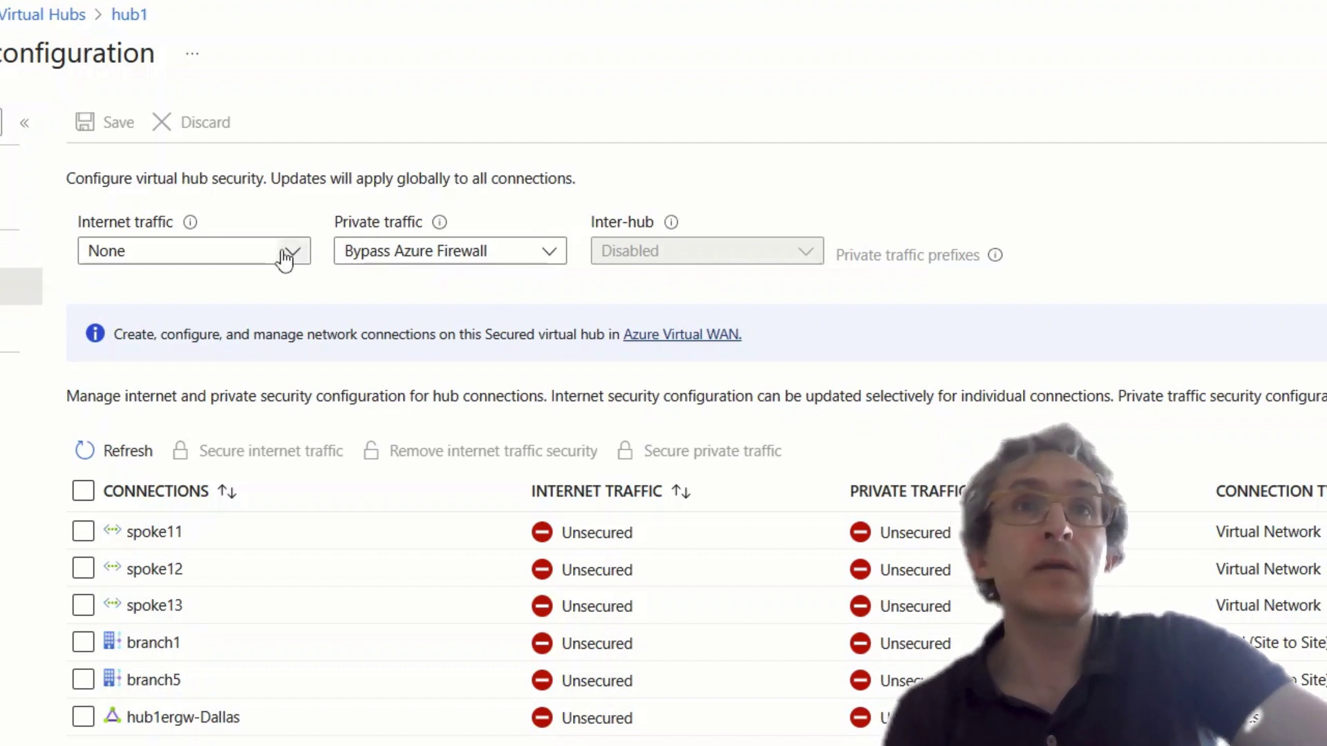
# - Set hub1's internet and private traffic to Azure Firewall and enable inter-hub
pyautogui.click(285, 257)
pyautogui.click(222, 320)
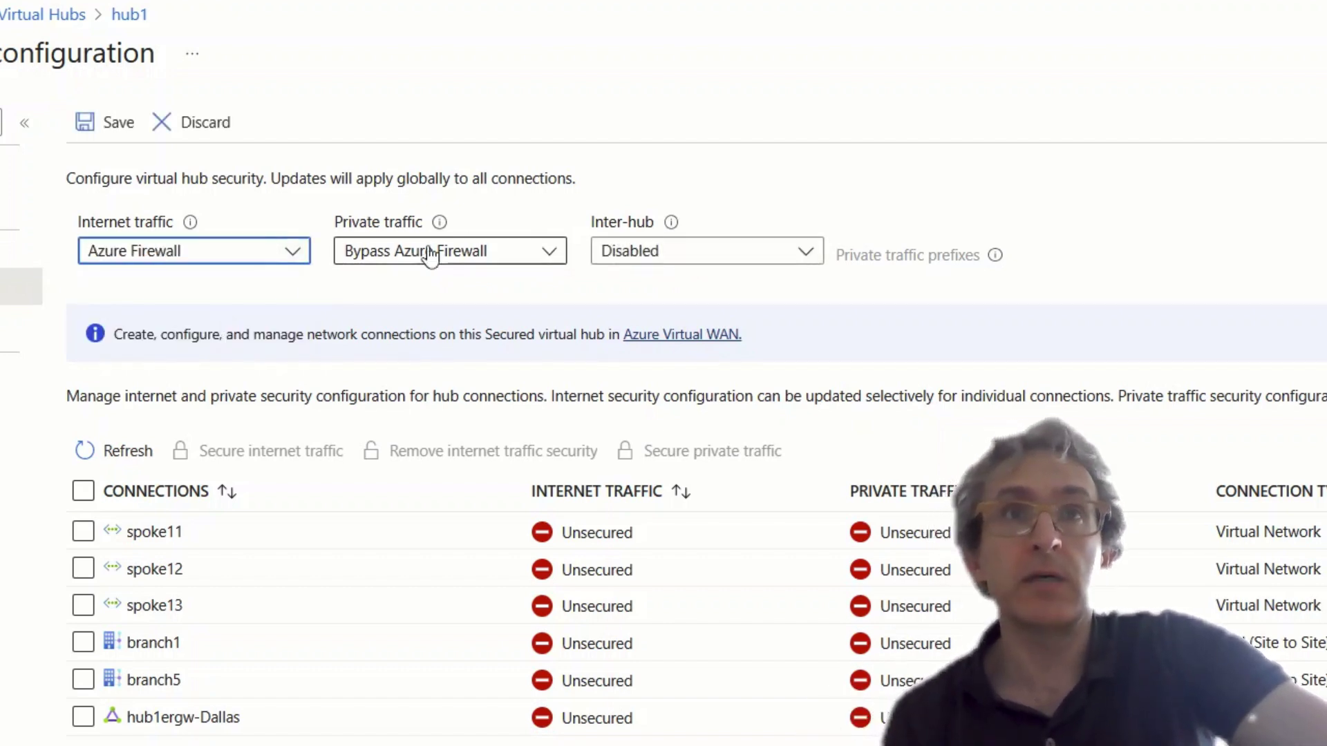
pyautogui.click(512, 259)
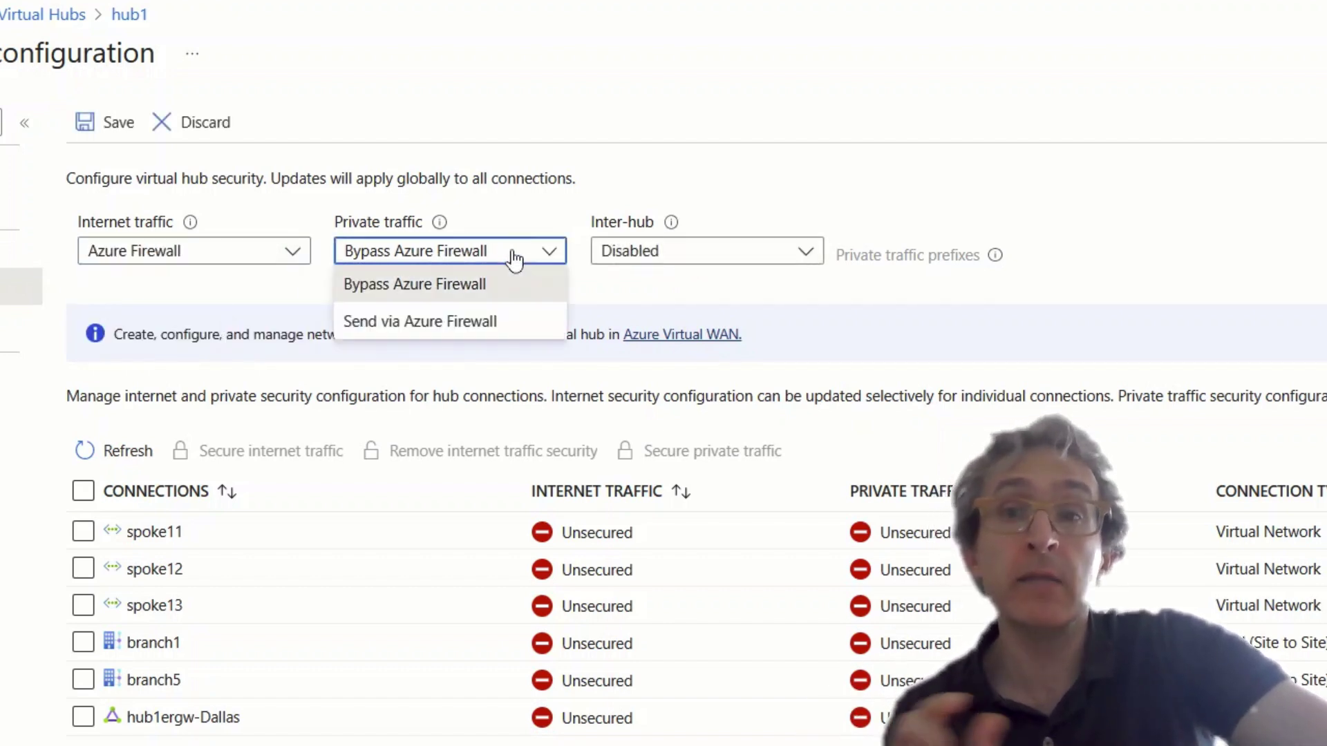
pyautogui.click(482, 322)
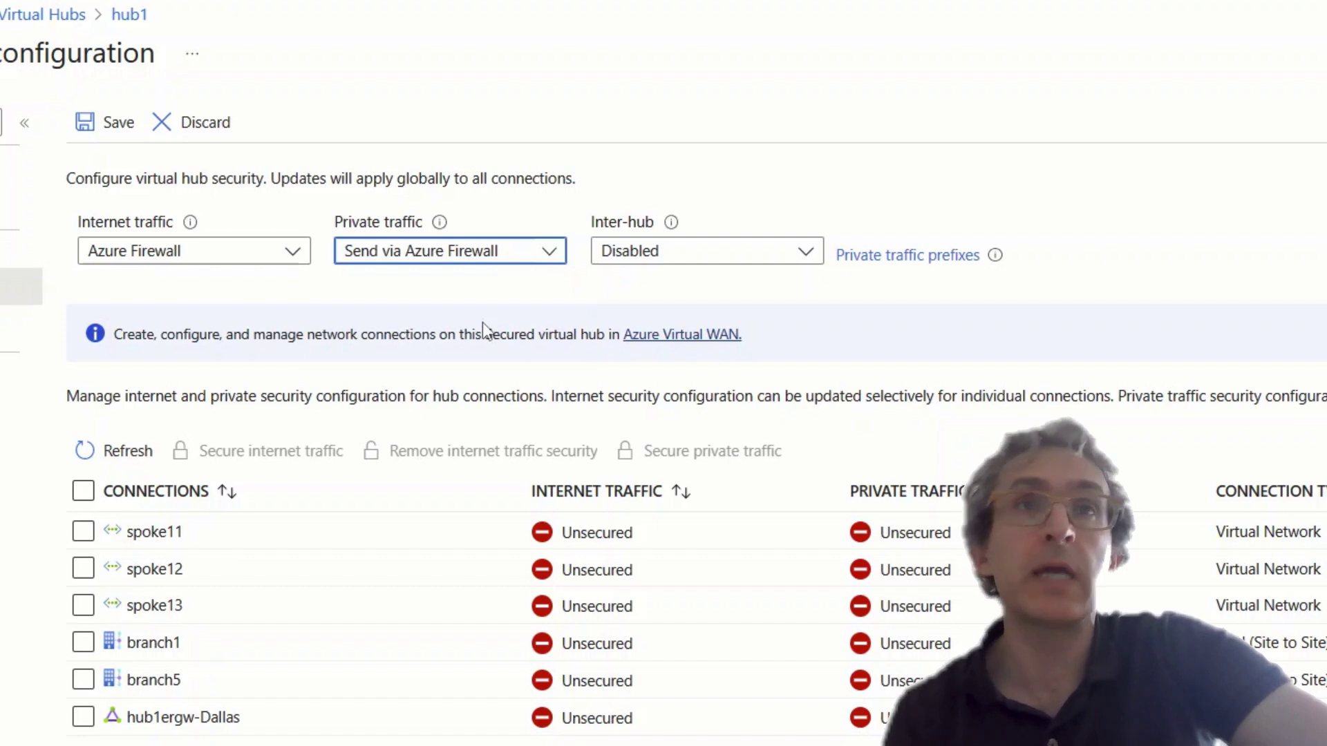
pyautogui.click(807, 255)
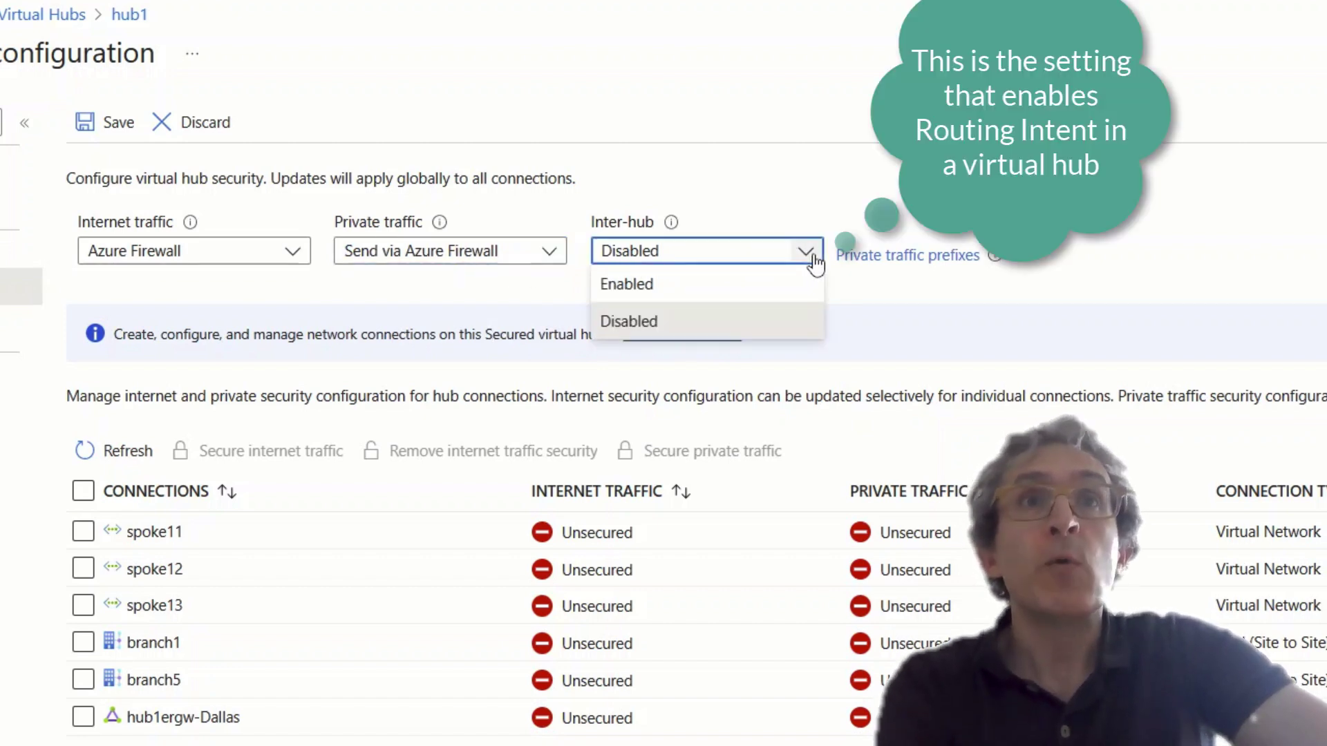
pyautogui.click(764, 285)
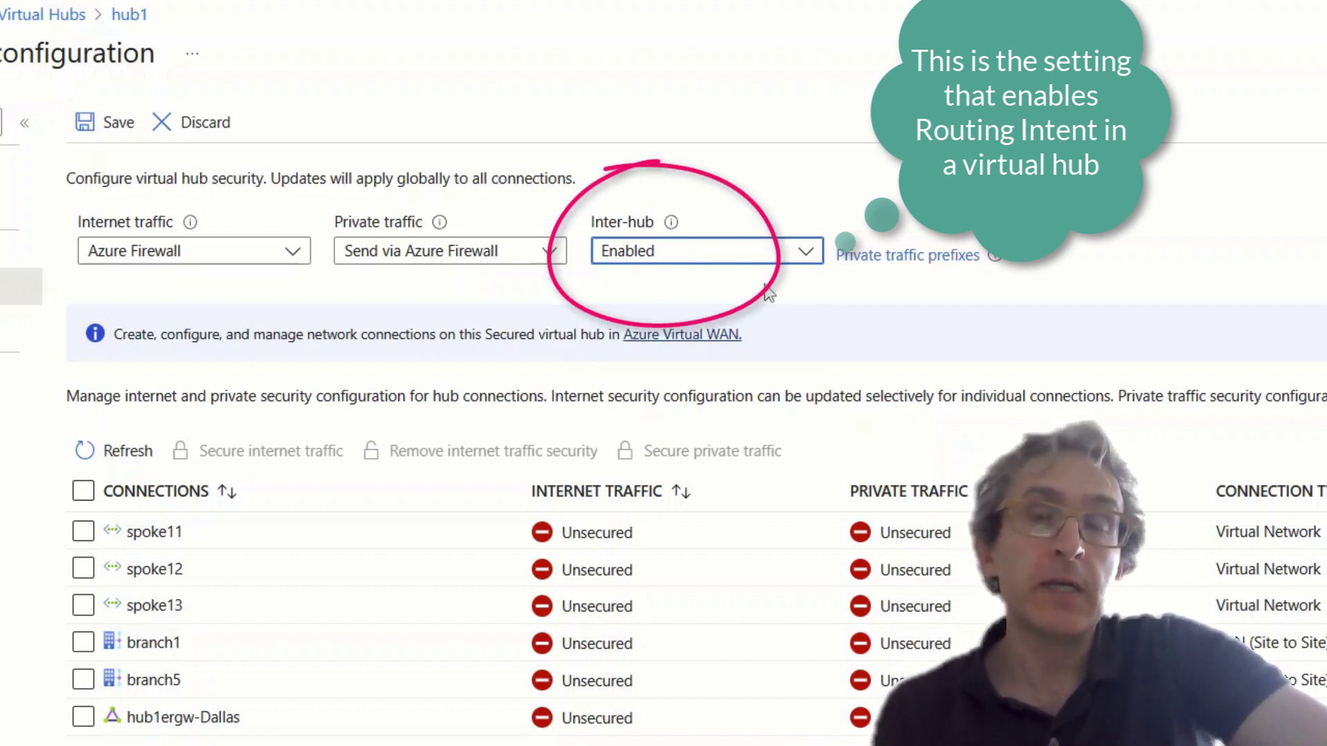
# - Save hub1's security settings, accepting the internet warning and inter-hub migration
pyautogui.click(104, 127)
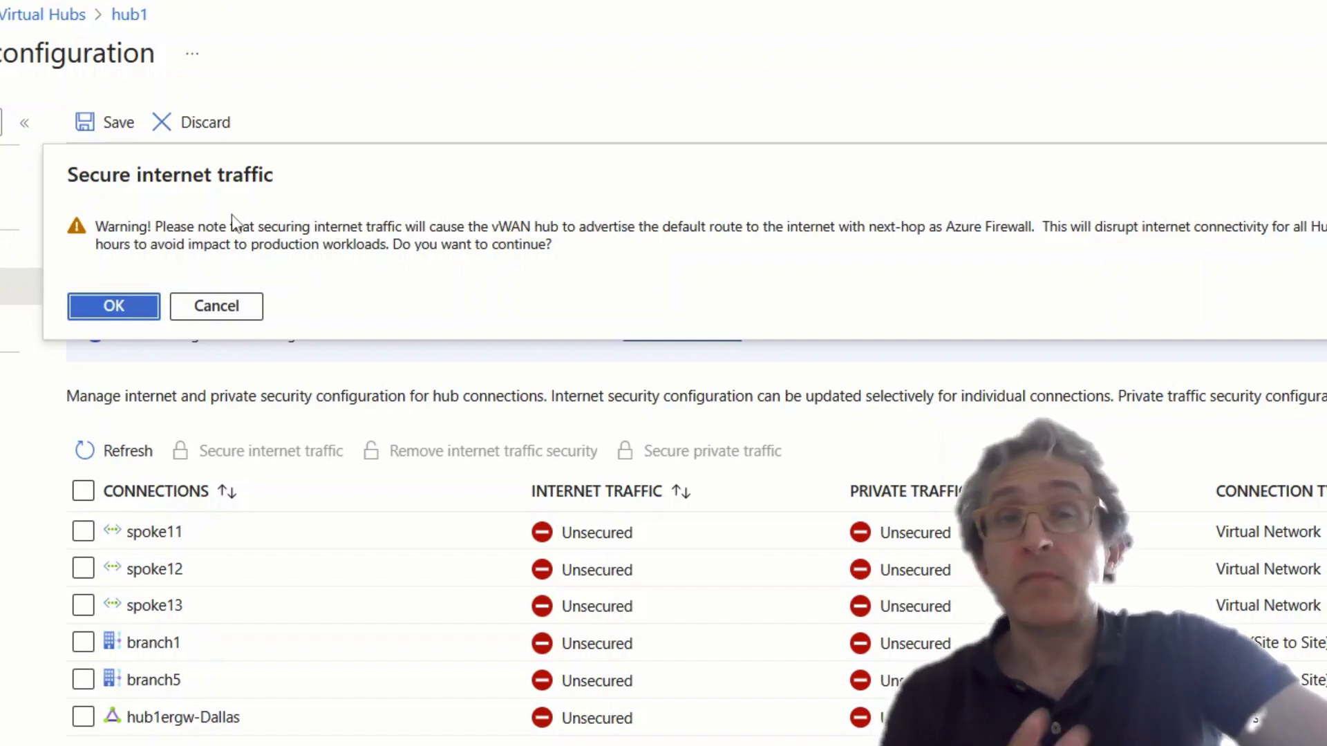
pyautogui.click(114, 310)
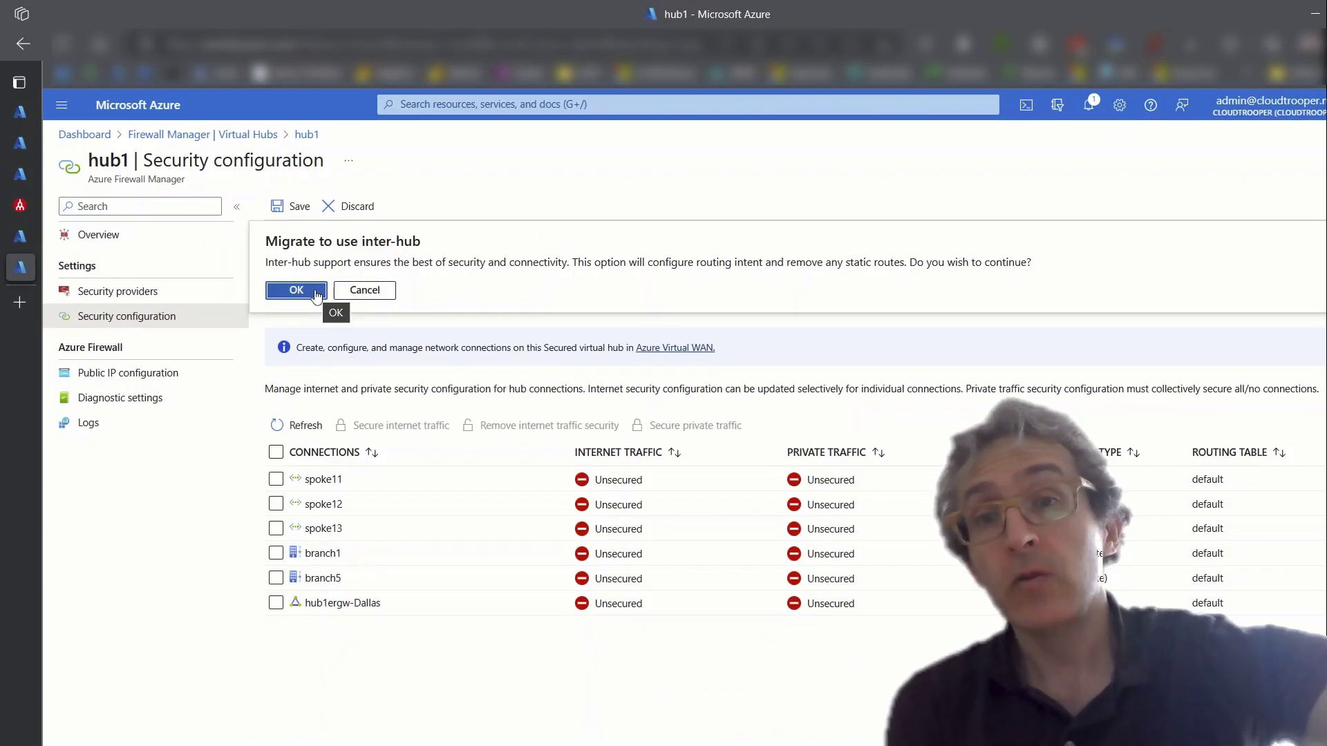
pyautogui.click(296, 291)
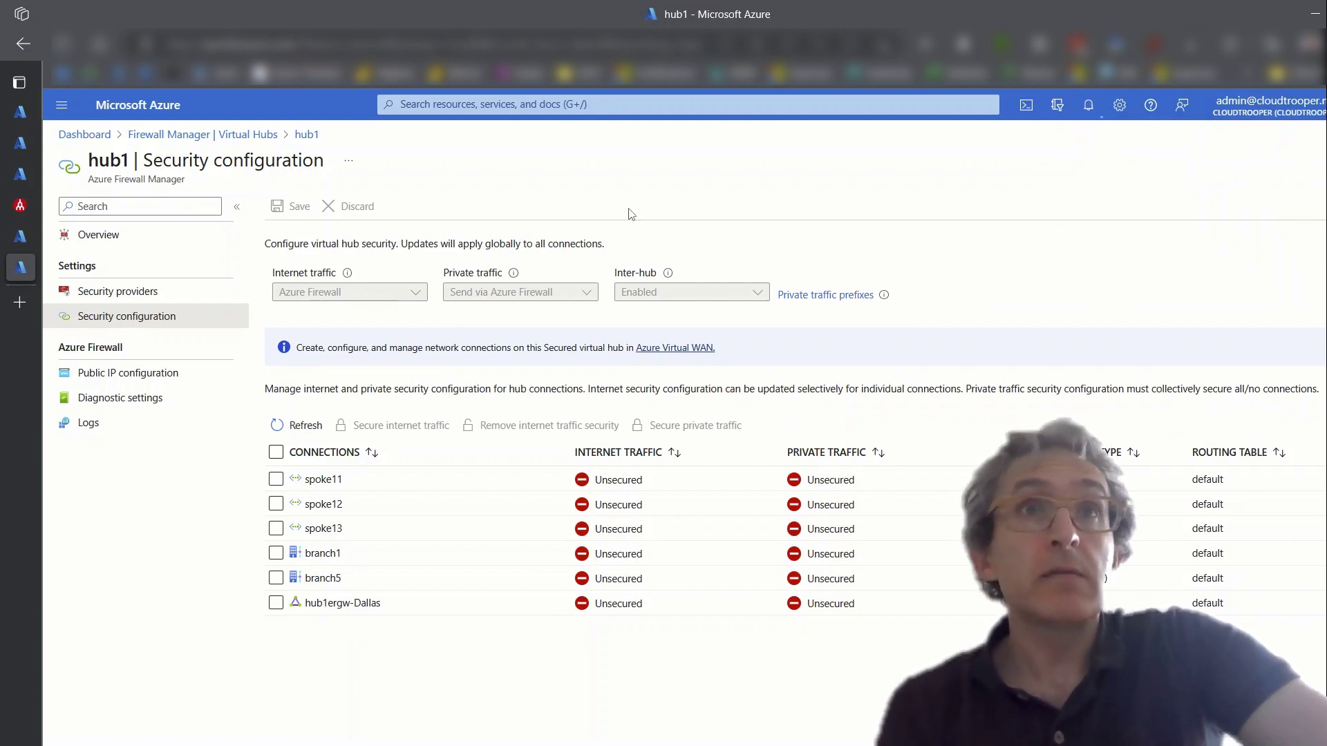
# - From the hub2 tab, open hub2's Security configuration via Firewall Manager's Virtual Hubs
pyautogui.click(20, 237)
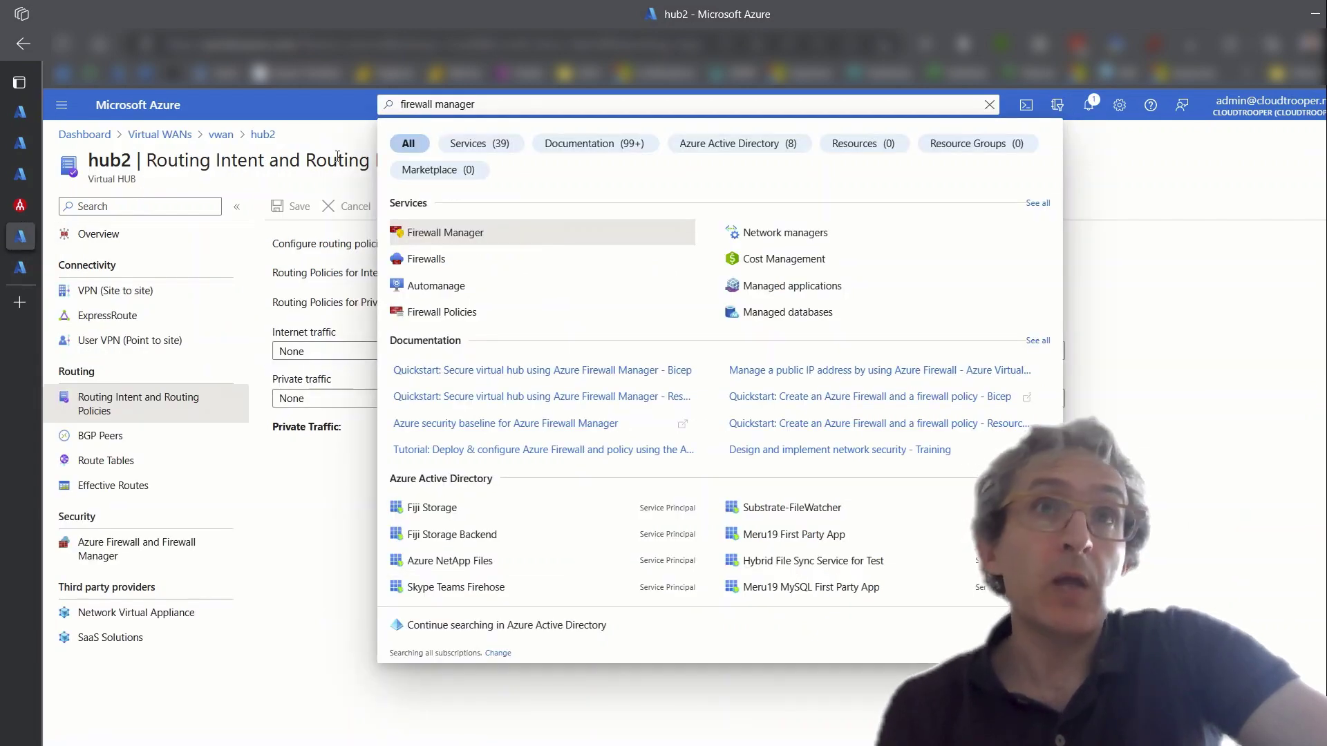
pyautogui.click(466, 237)
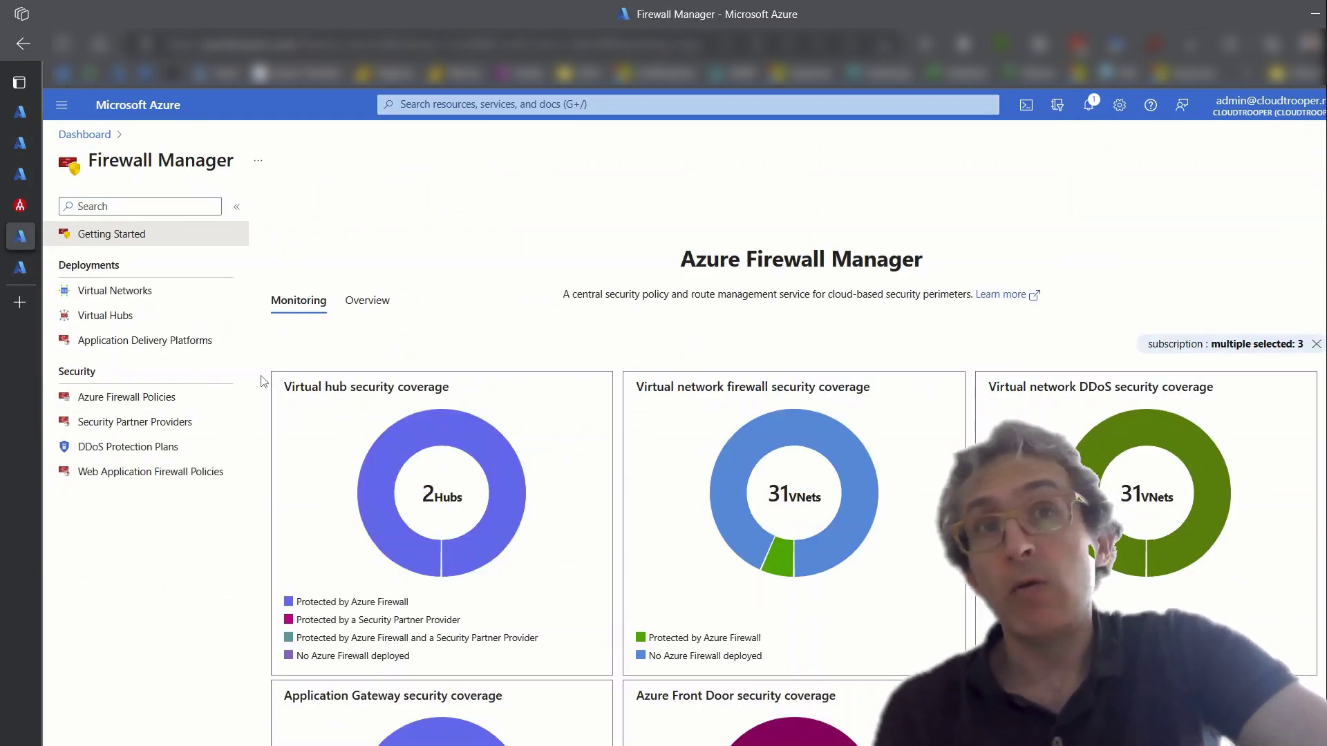
pyautogui.click(136, 315)
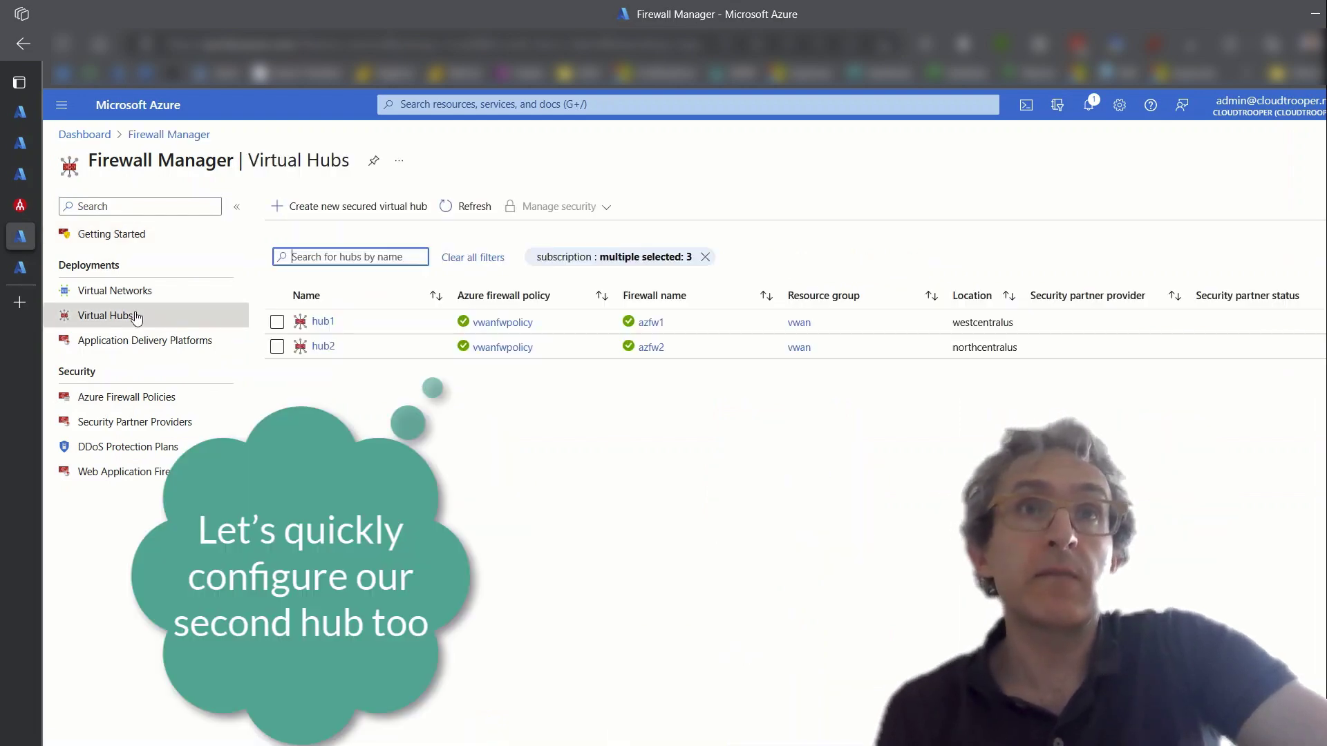
pyautogui.click(323, 346)
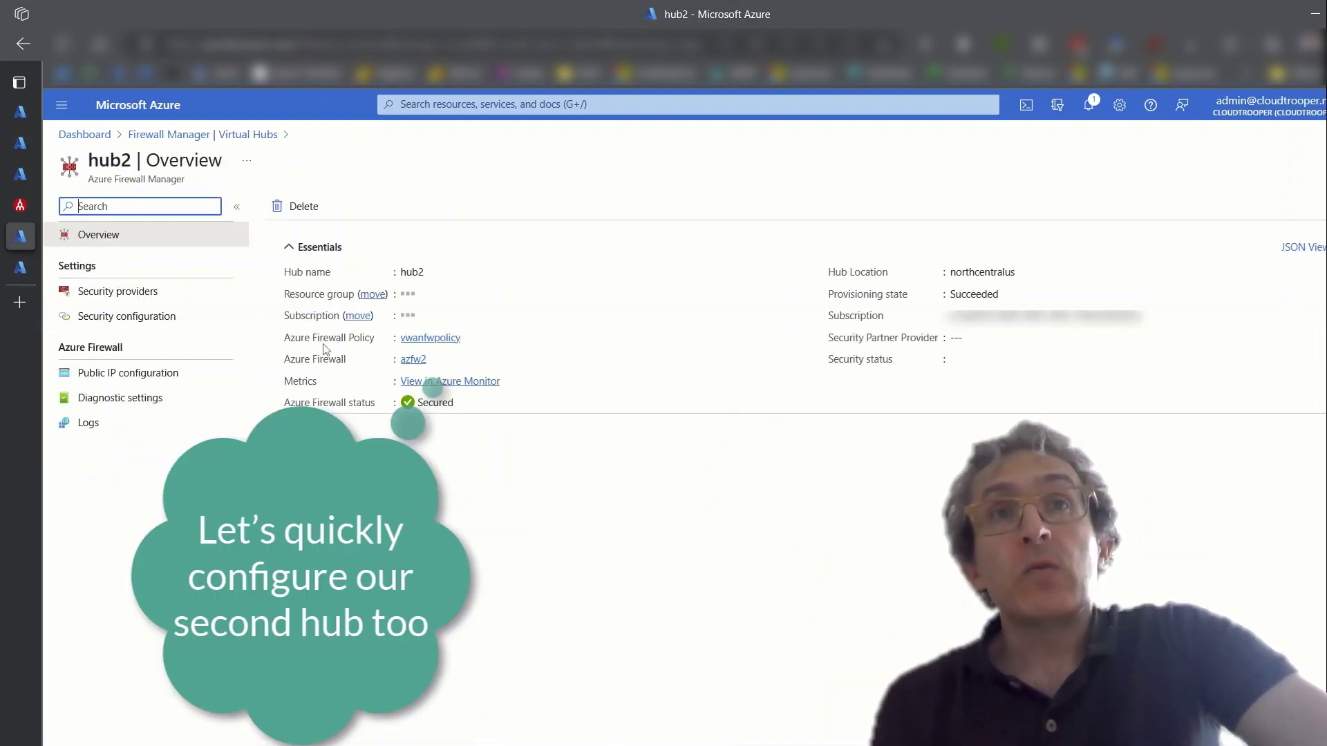
pyautogui.click(183, 314)
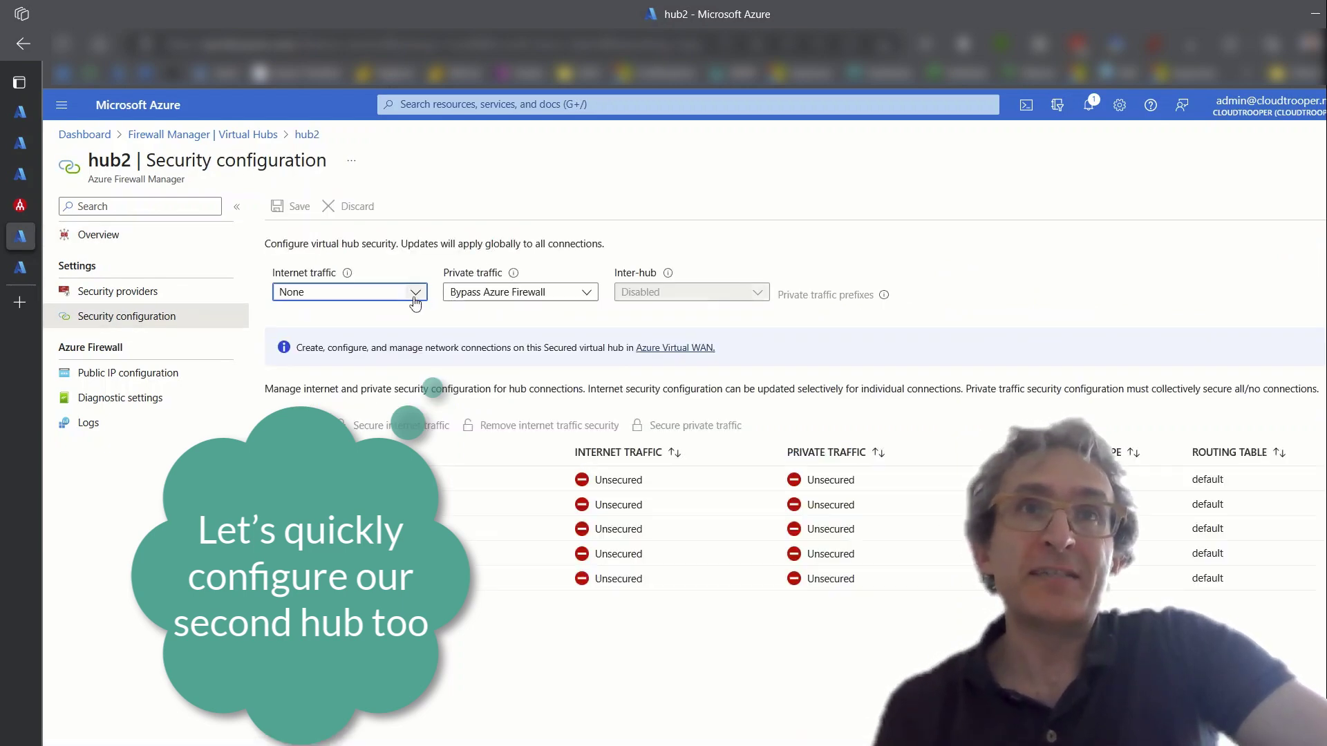
# - Send hub2 internet and private traffic via Azure Firewall and enable inter-hub
pyautogui.click(415, 295)
pyautogui.click(376, 341)
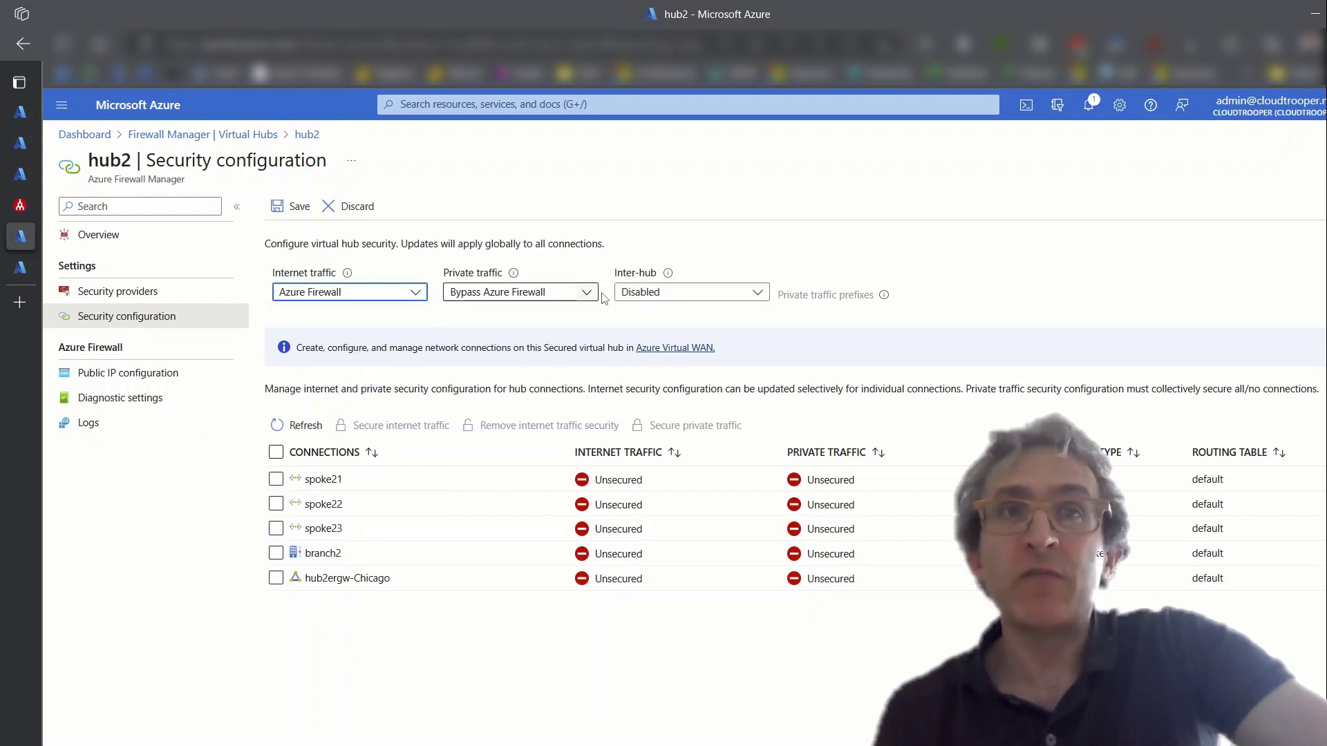
pyautogui.click(586, 294)
pyautogui.click(519, 340)
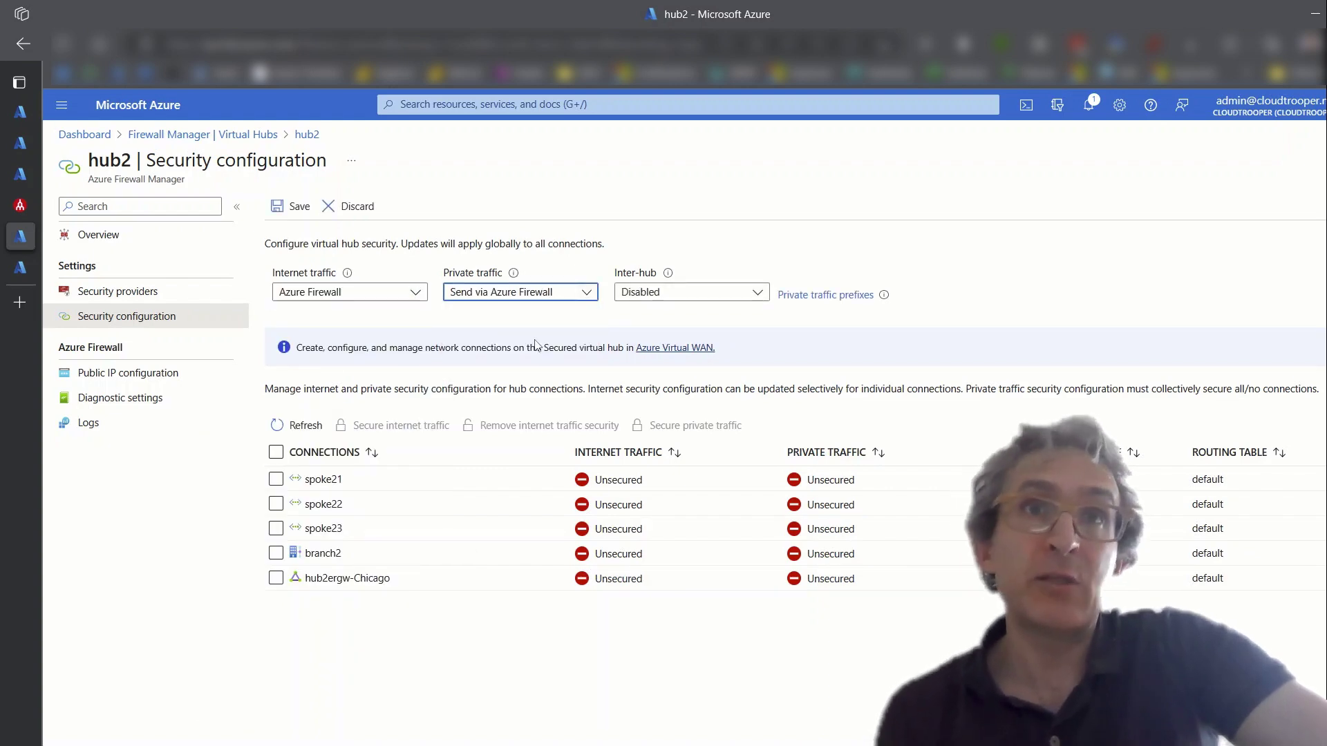
pyautogui.click(756, 292)
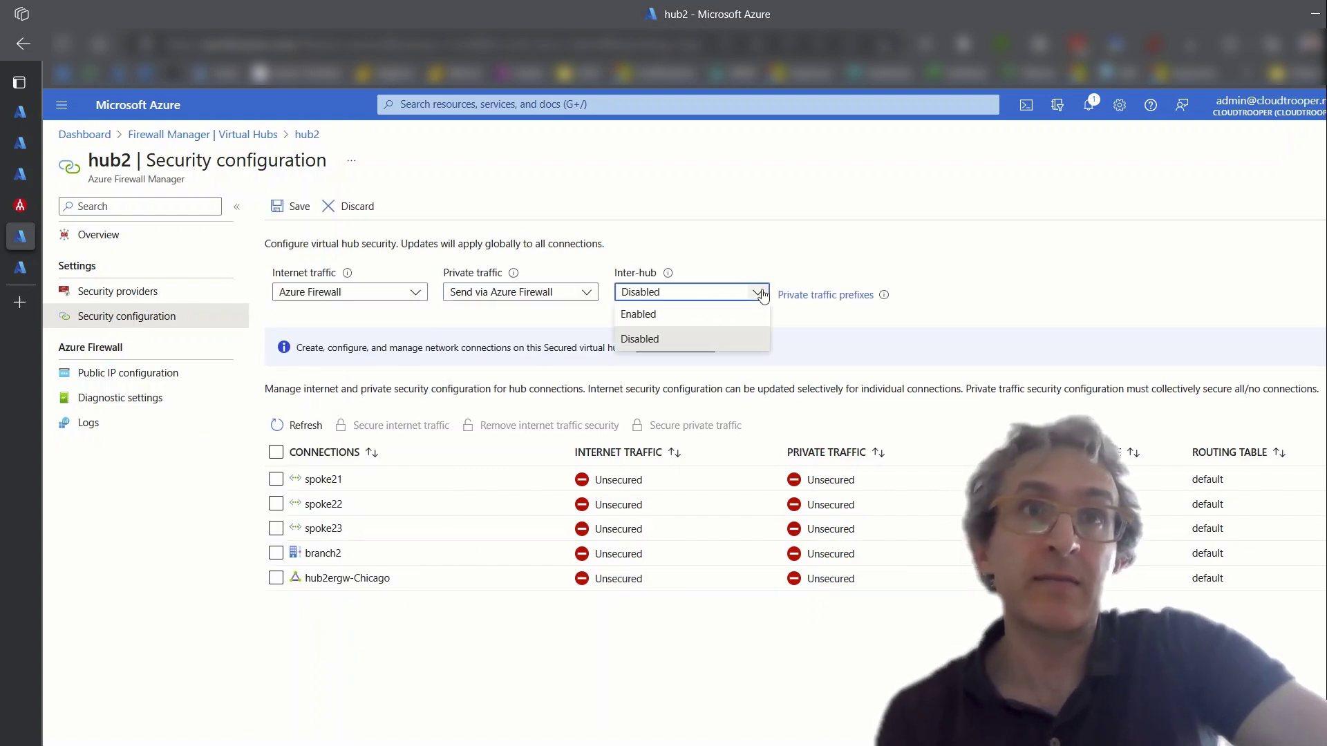
pyautogui.click(724, 314)
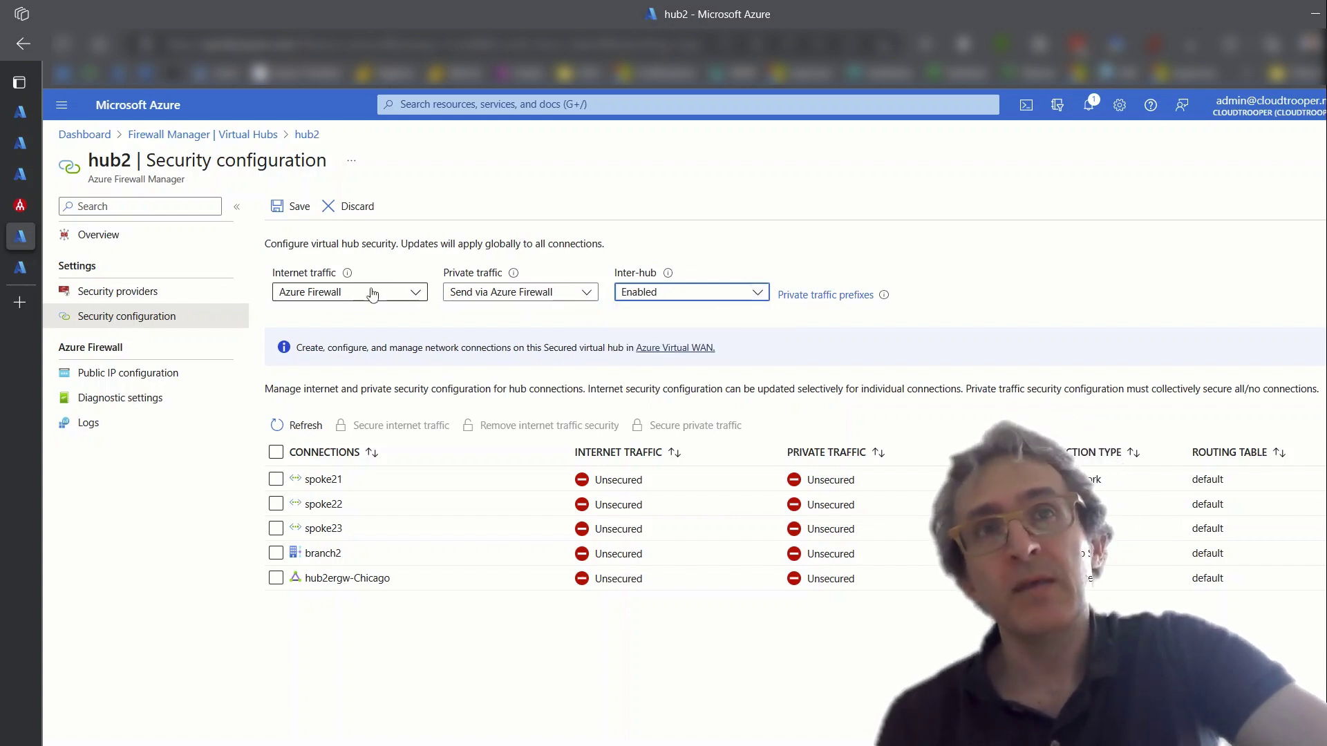
# - Save hub2's security settings, accepting the internet warning and inter-hub migration
pyautogui.click(297, 213)
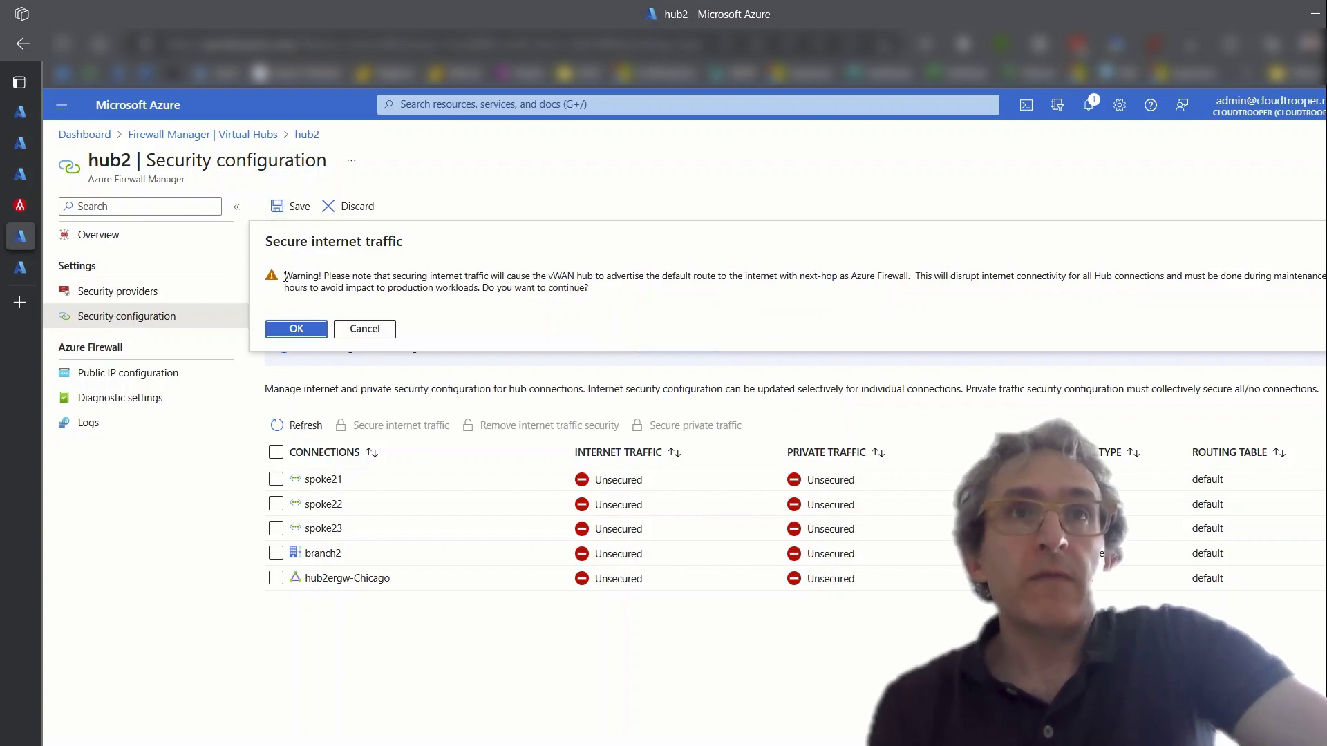
pyautogui.click(297, 330)
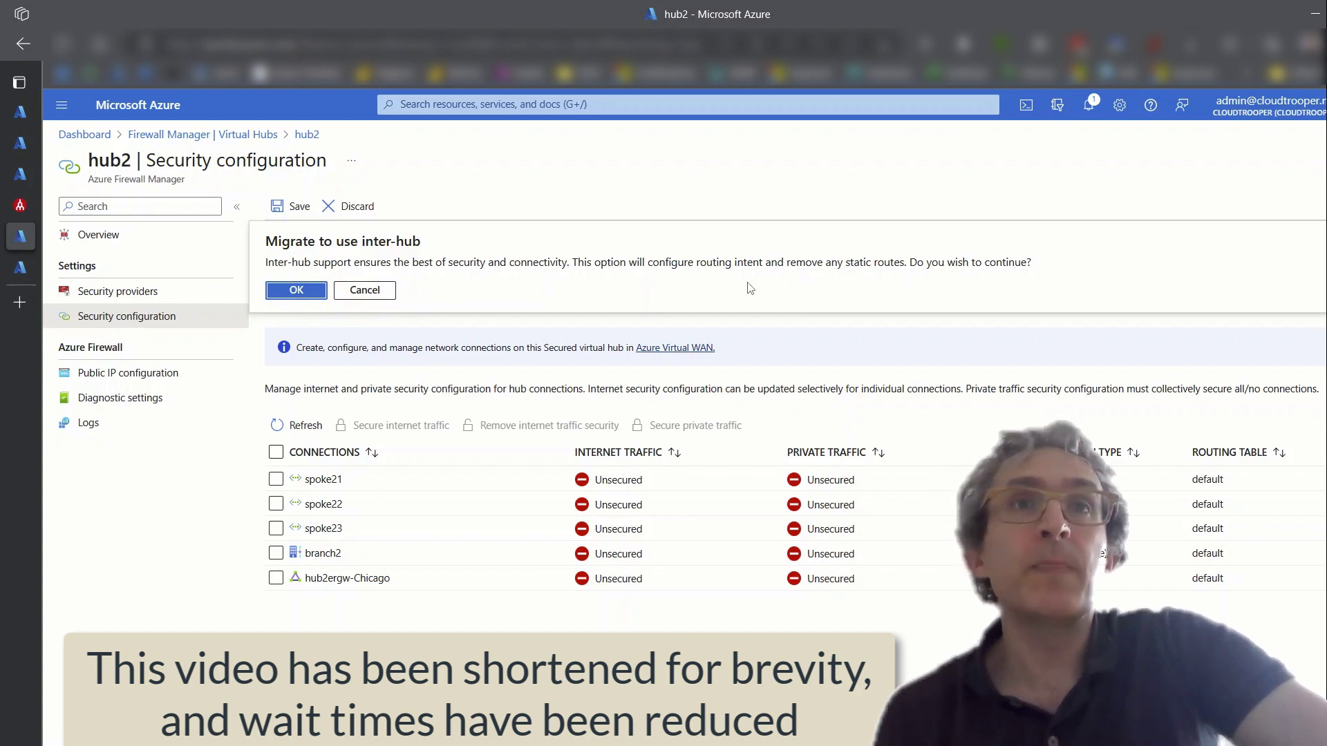
pyautogui.click(306, 293)
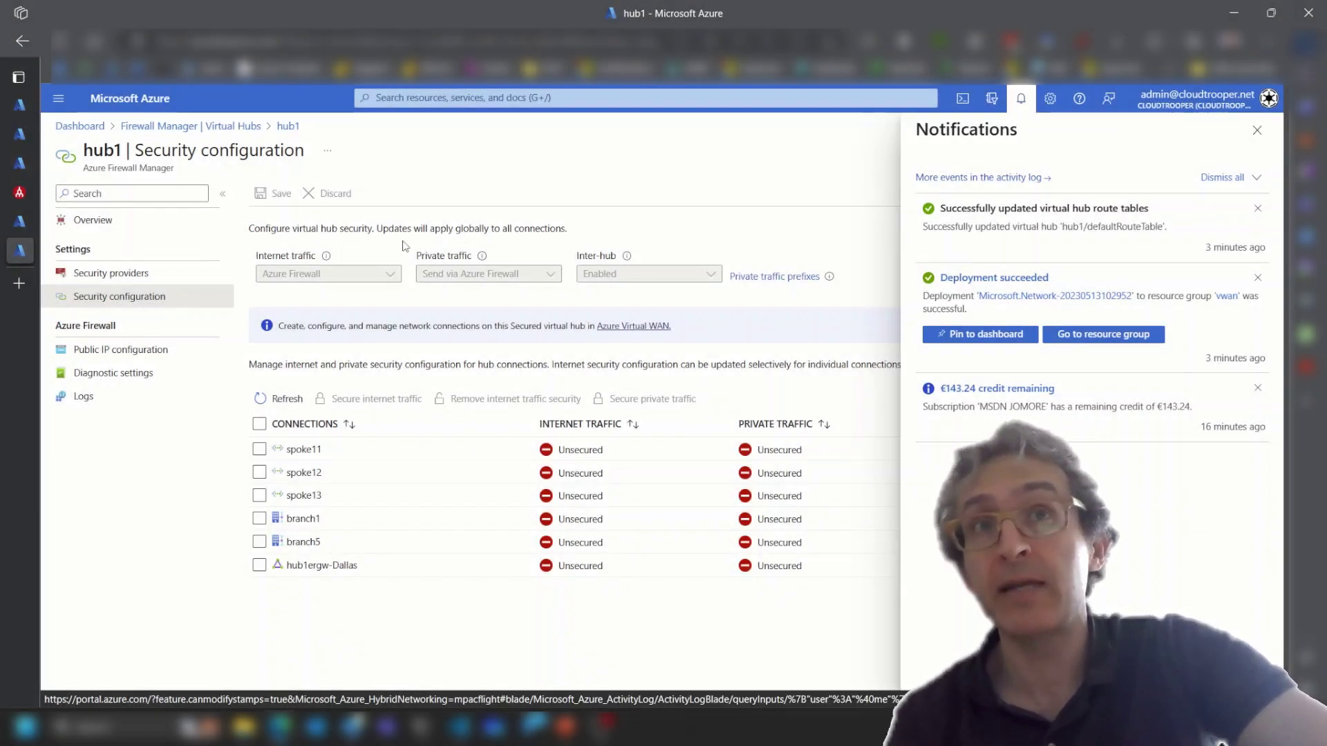
# - Confirm hub2's route tables updated, then go to Virtual WANs, discarding unsaved edits
pyautogui.click(19, 221)
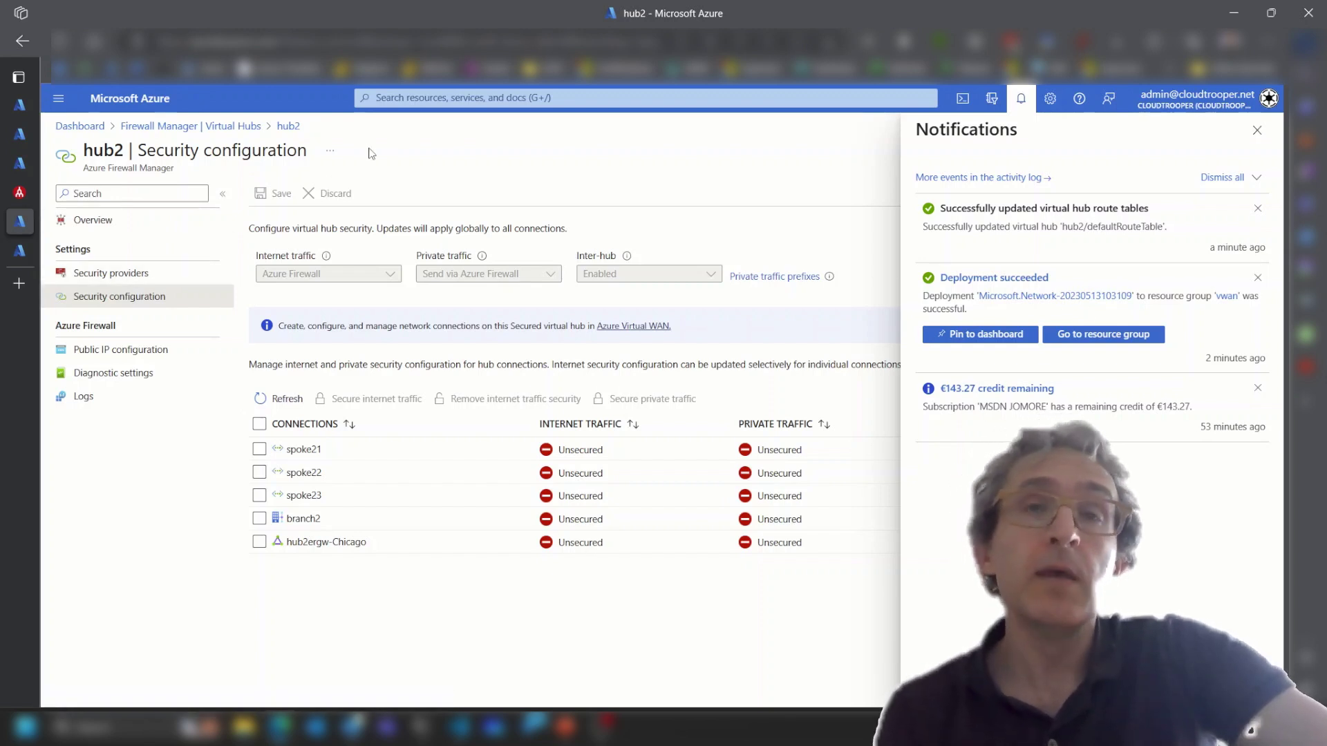
pyautogui.click(421, 100)
pyautogui.click(433, 156)
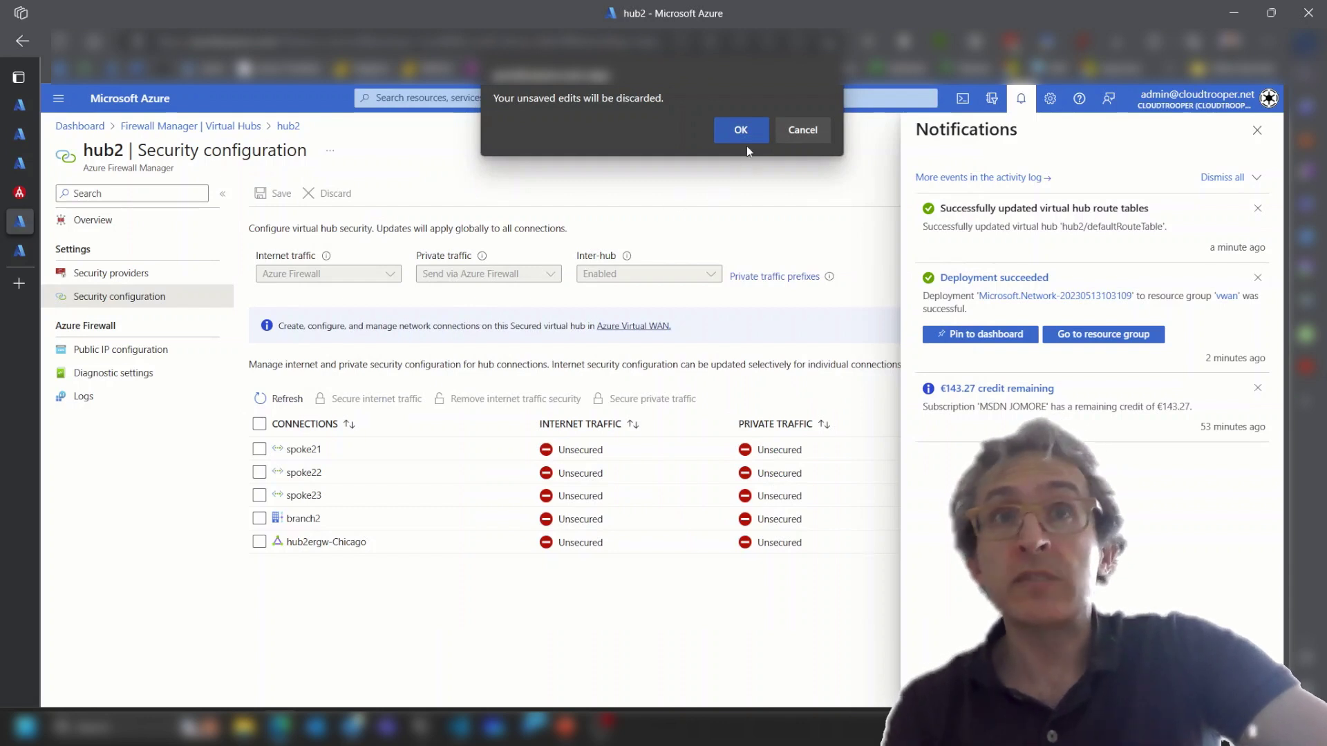
pyautogui.click(741, 133)
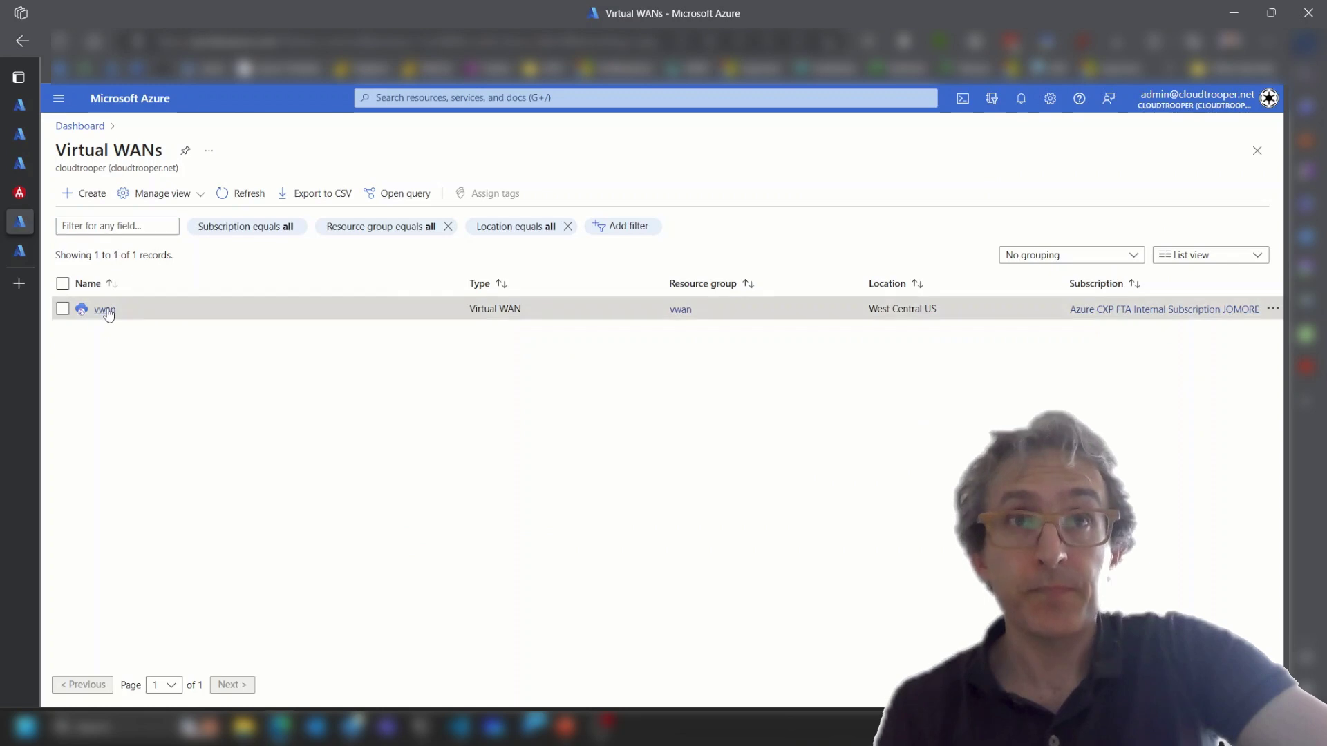
# - Open hub1 from the hubs list of vwan
pyautogui.click(104, 309)
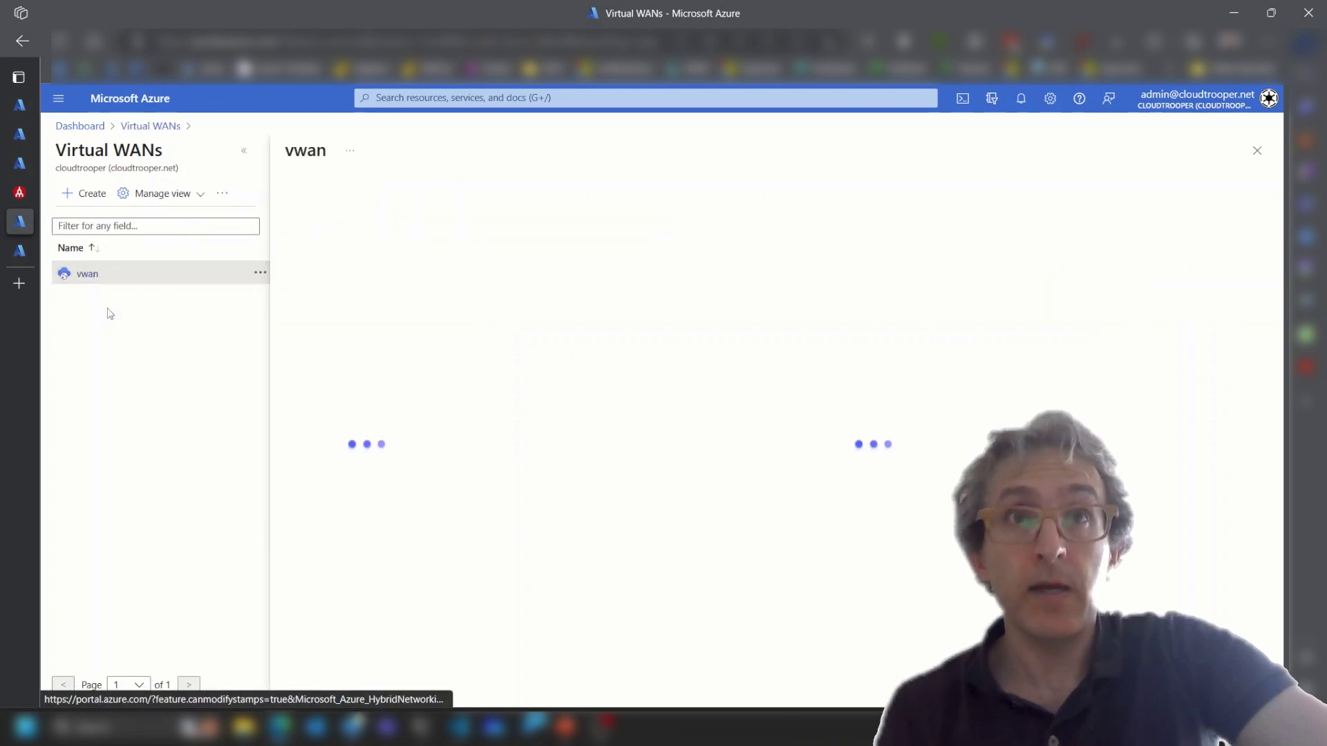
pyautogui.click(242, 154)
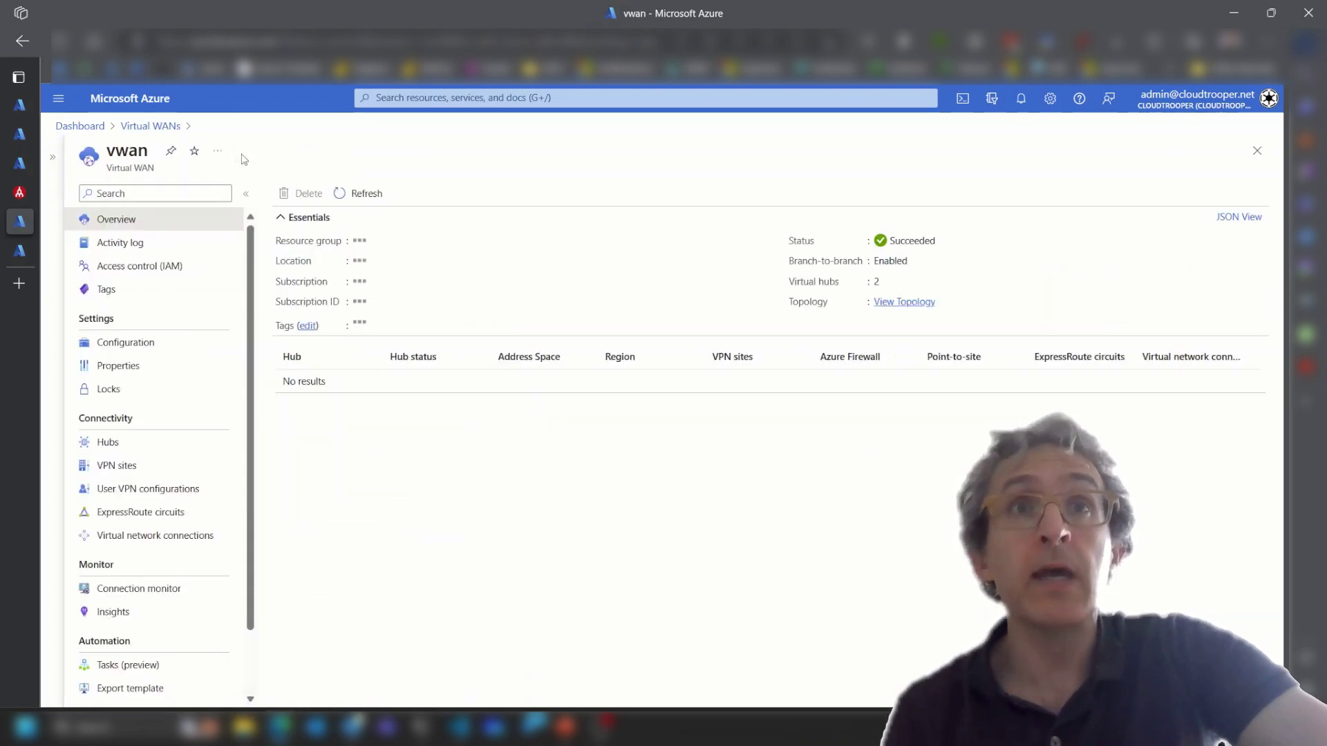
pyautogui.click(193, 442)
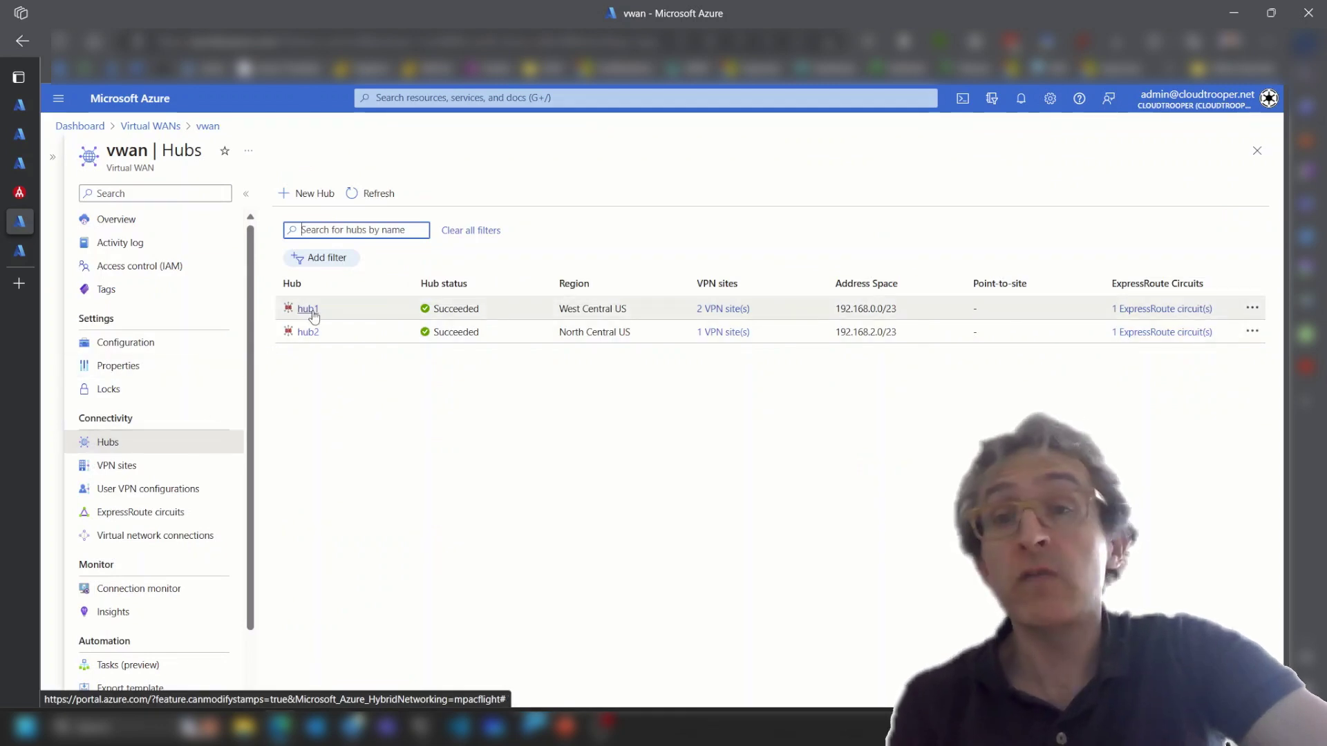
pyautogui.click(308, 310)
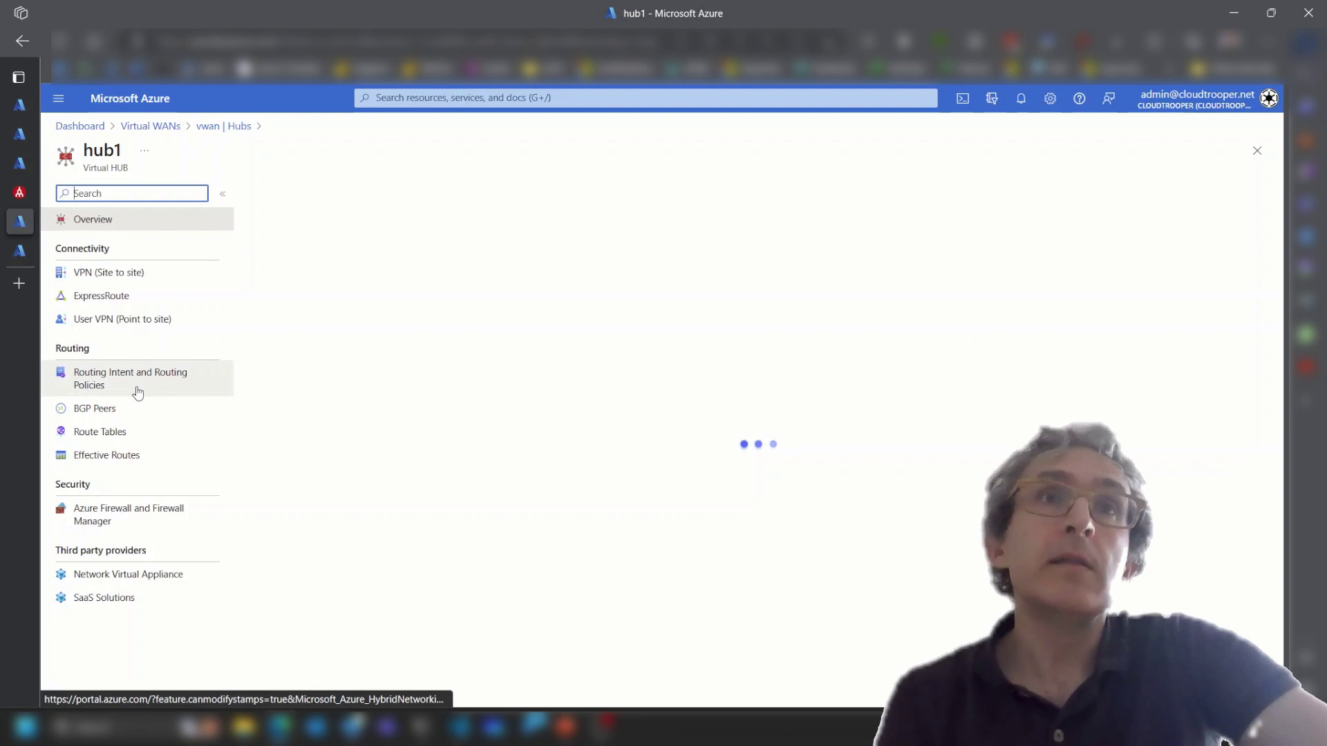
# - Show hub1's effective routes for resource type Route Tables, resource Default
pyautogui.click(120, 457)
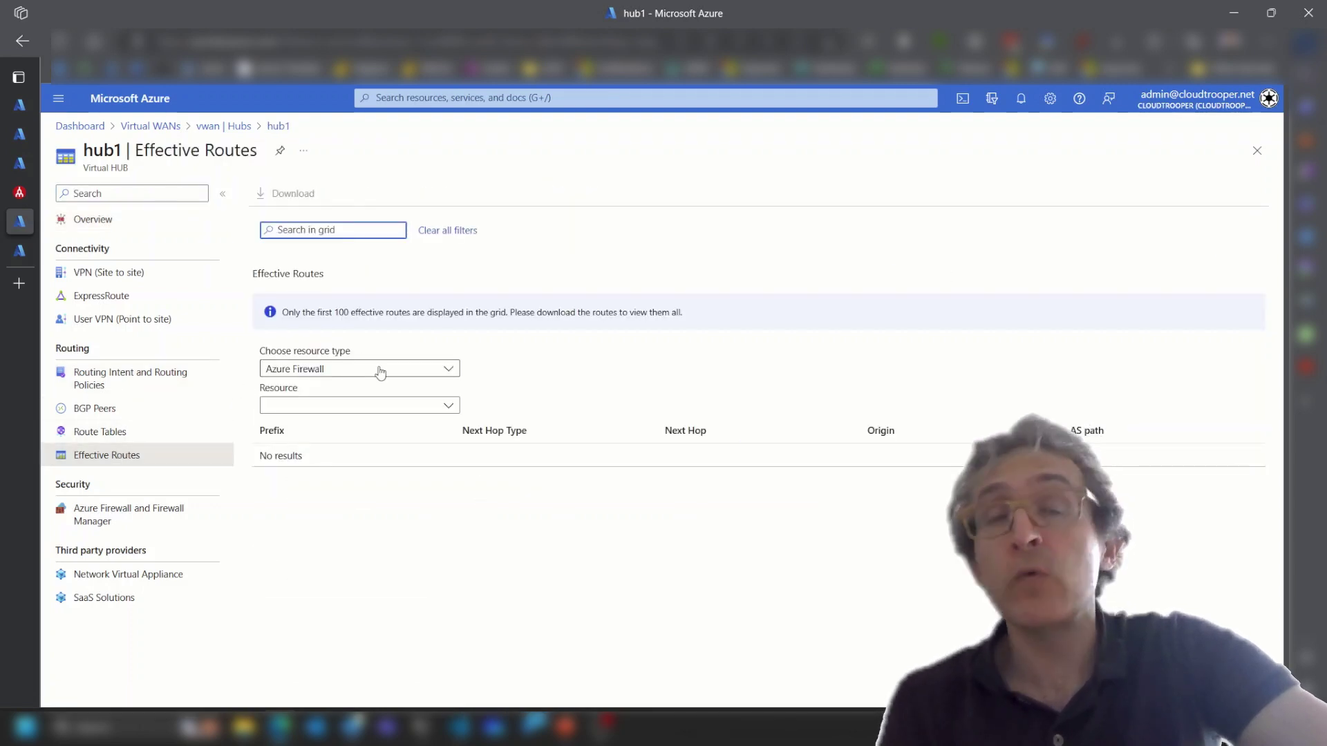
pyautogui.click(389, 371)
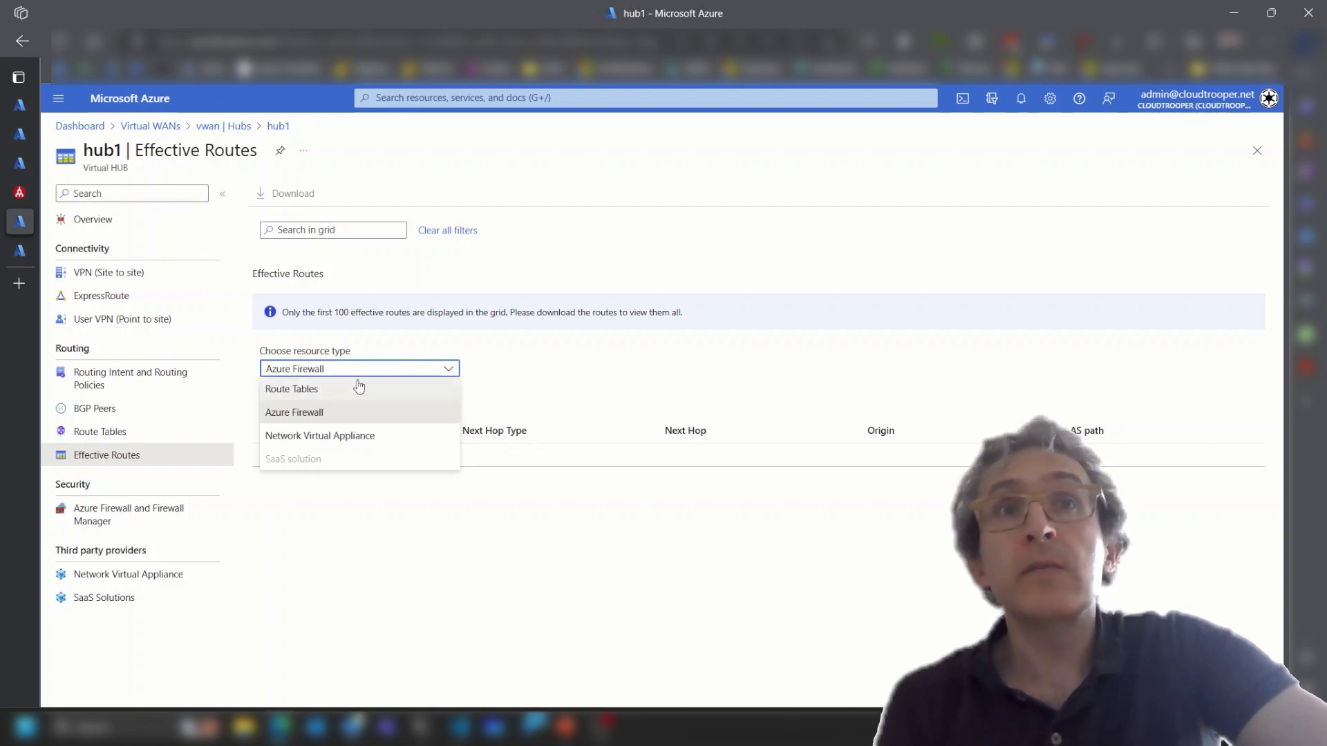
pyautogui.click(332, 398)
pyautogui.click(299, 411)
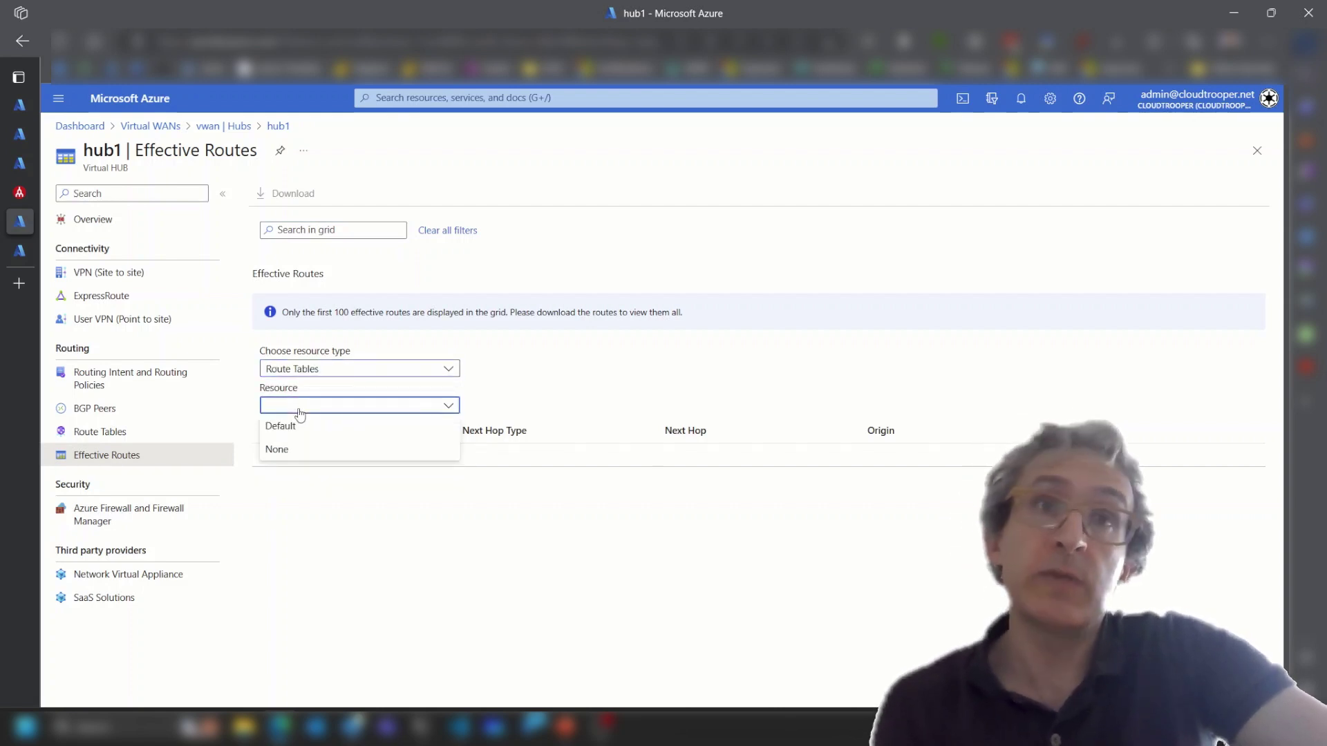
pyautogui.click(299, 429)
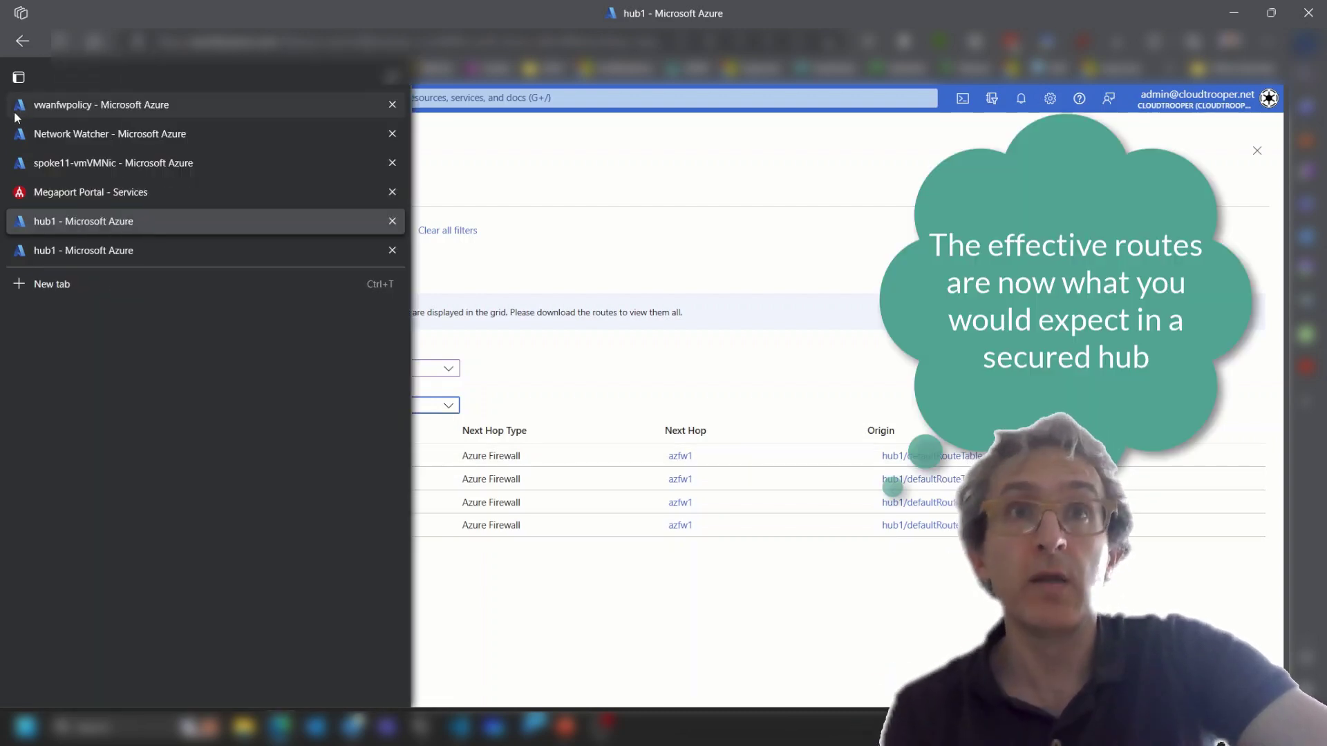
# - Refresh spoke11-vmVMNic's effective routes, now via 192.168.0.132, and bring up the terminal
pyautogui.click(103, 164)
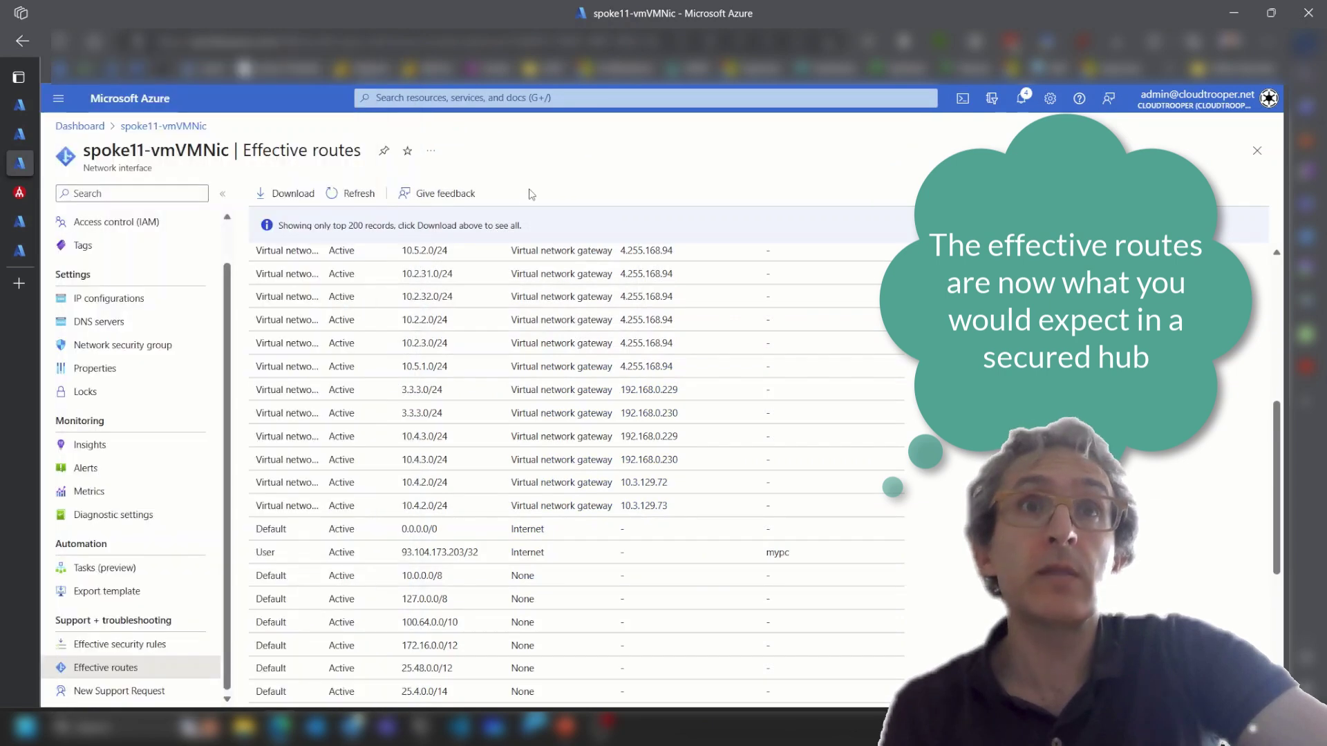
pyautogui.click(353, 197)
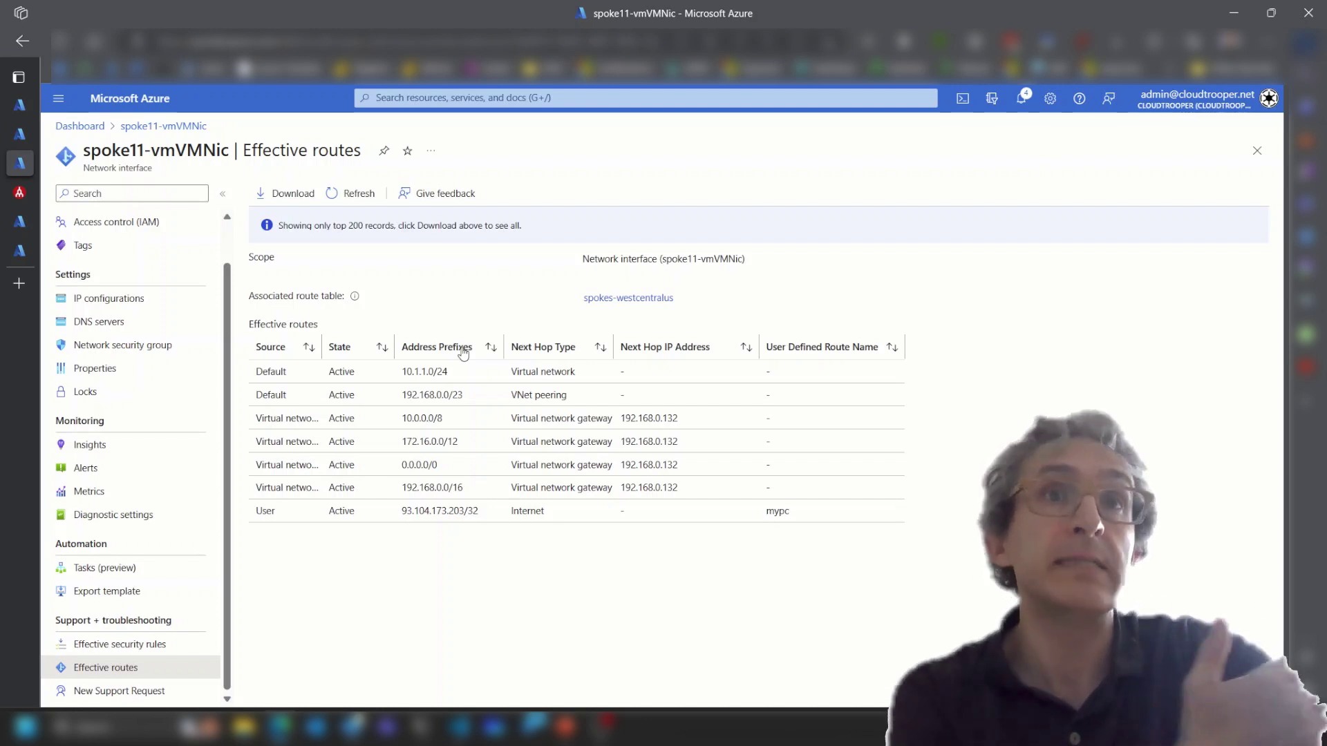
pyautogui.hotkey('alt', 'Tab')
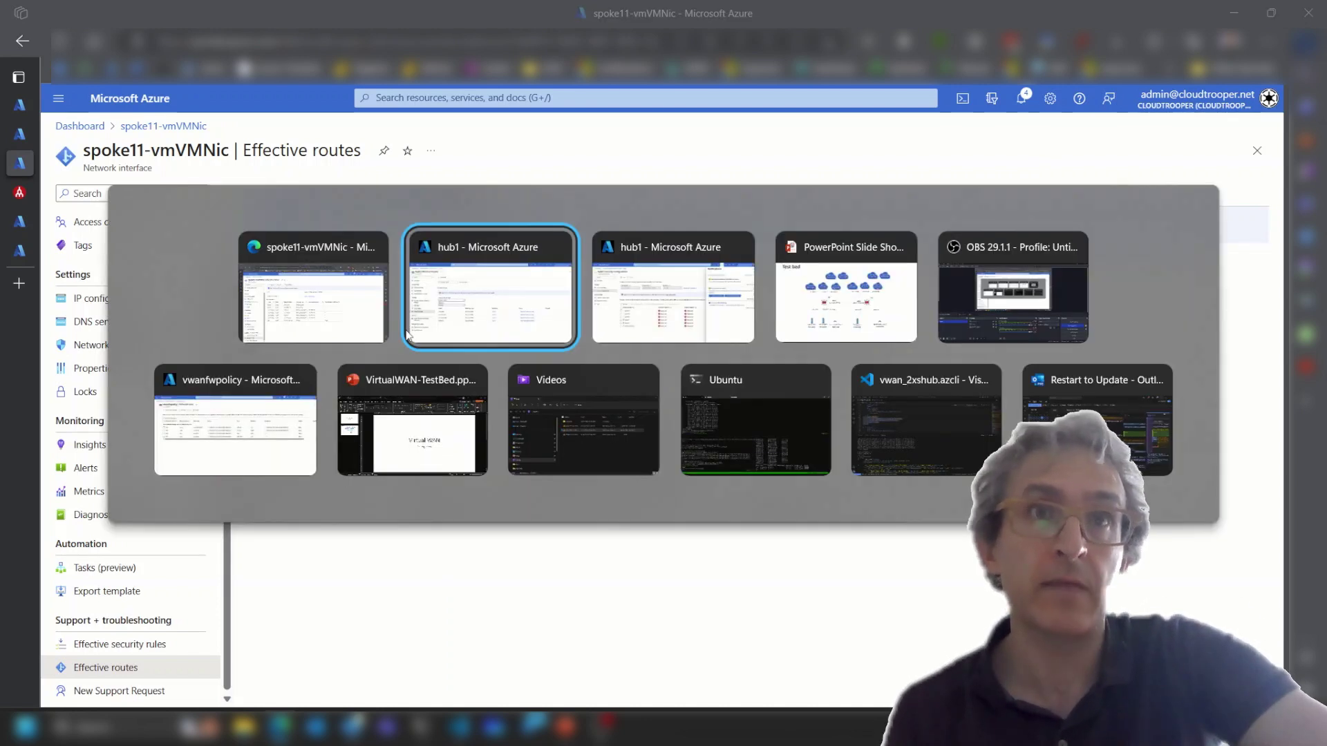
pyautogui.hotkey('alt', 'Tab')
pyautogui.hotkey('alt', 'Tab')
pyautogui.hotkey('alt', 'Tab')
pyautogui.hotkey('alt', 'Tab')
pyautogui.hotkey('alt', 'Tab')
pyautogui.hotkey('alt', 'Tab')
pyautogui.hotkey('alt', 'Tab')
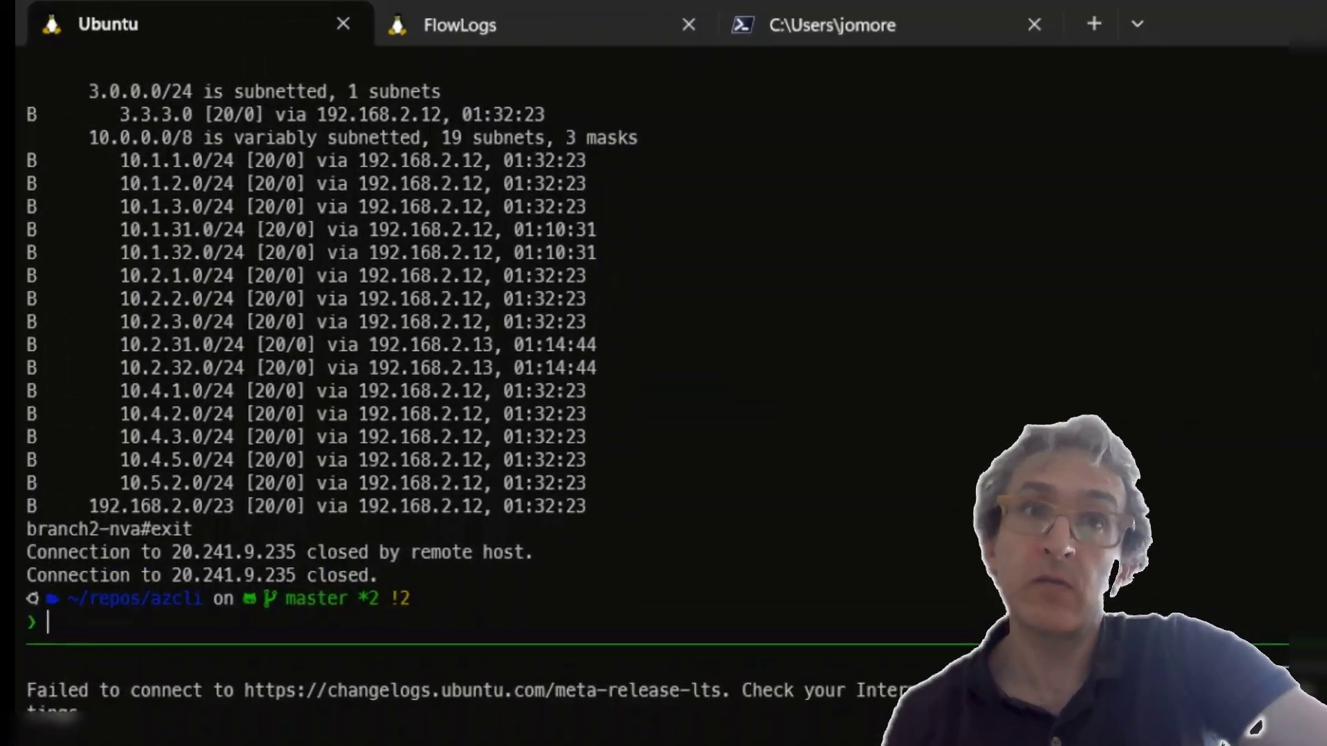
# - Reconnect to branch2-nva and review its 'sh ip route bgp' output, including 0.0.0.0/0
pyautogui.press('Up')
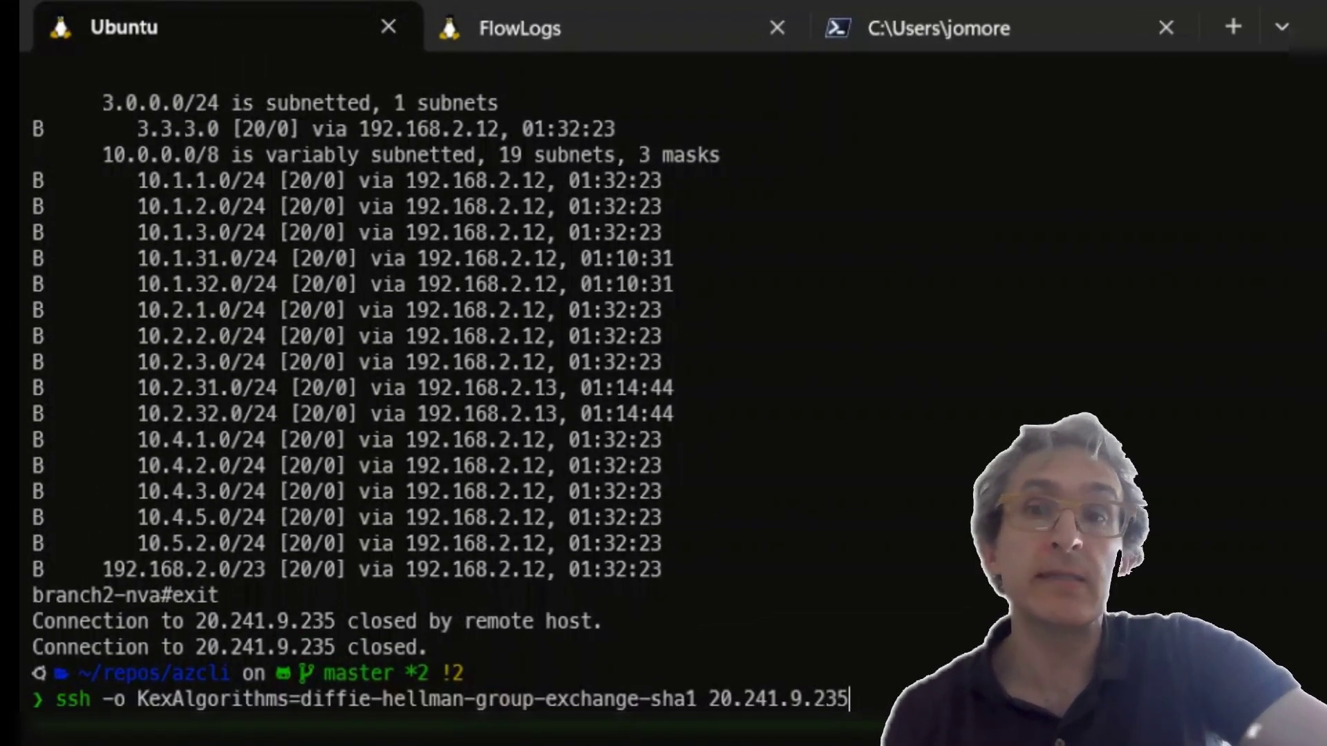
pyautogui.press('Return')
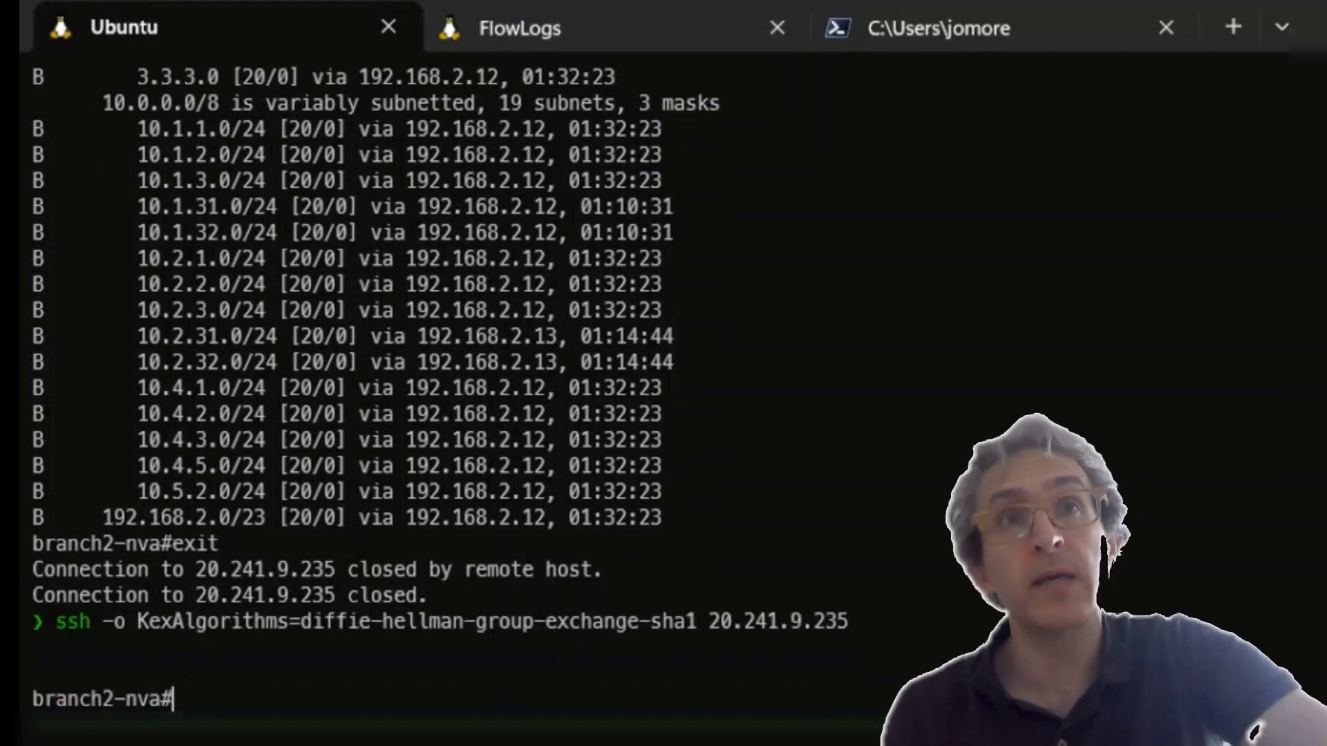
pyautogui.write('te bgp')
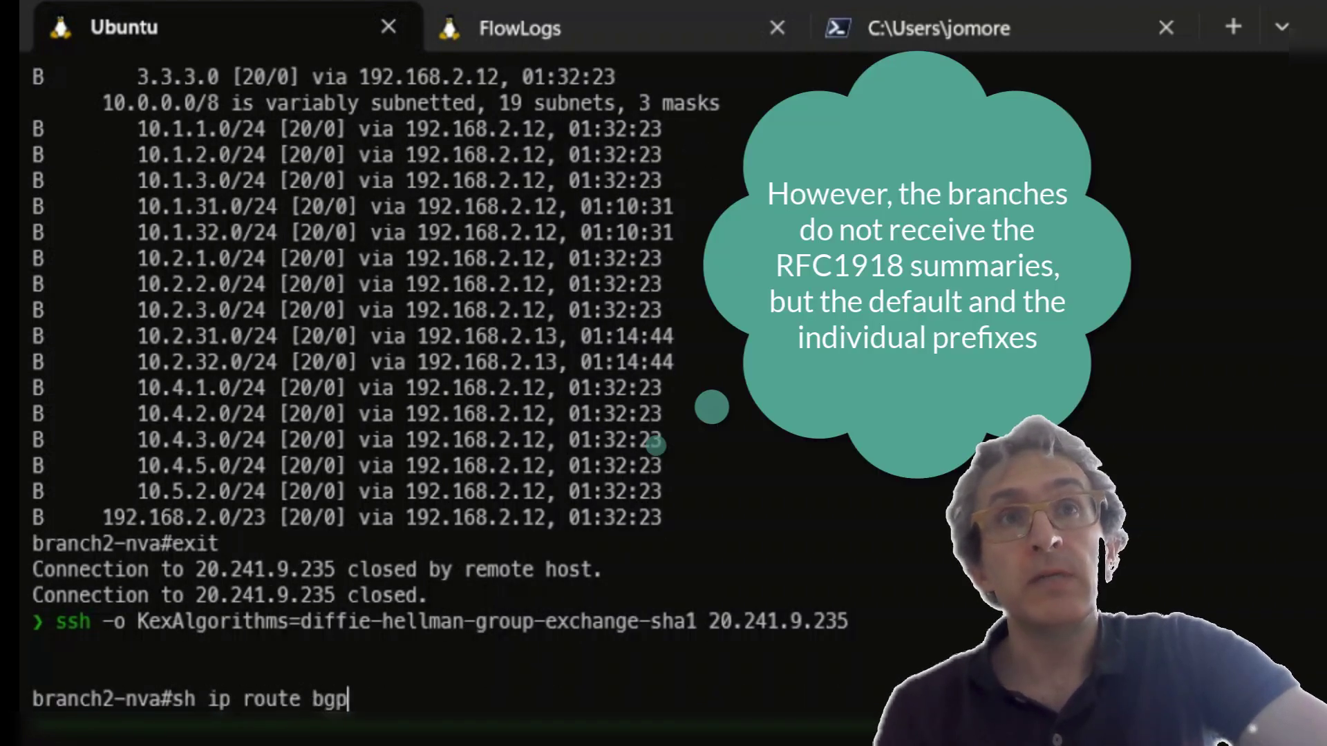
pyautogui.press('Return')
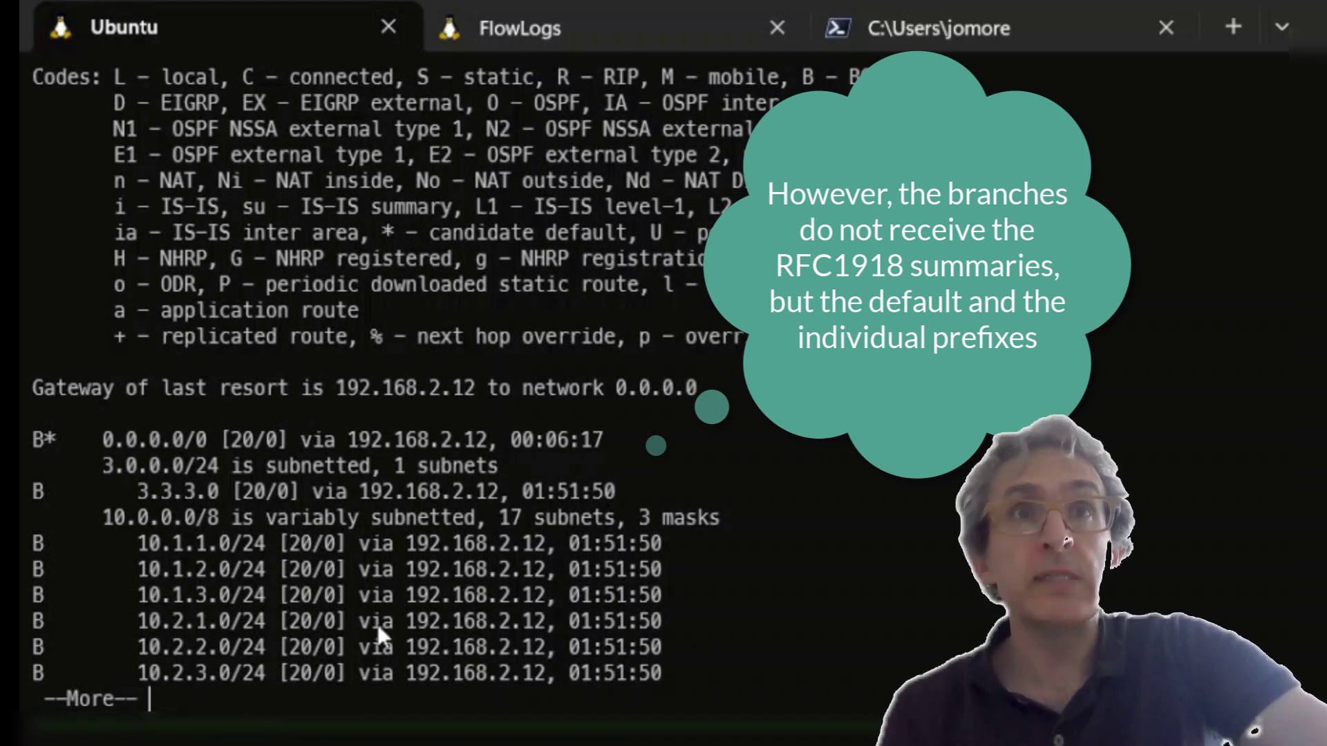
pyautogui.moveTo(177, 440); pyautogui.dragTo(625, 443)
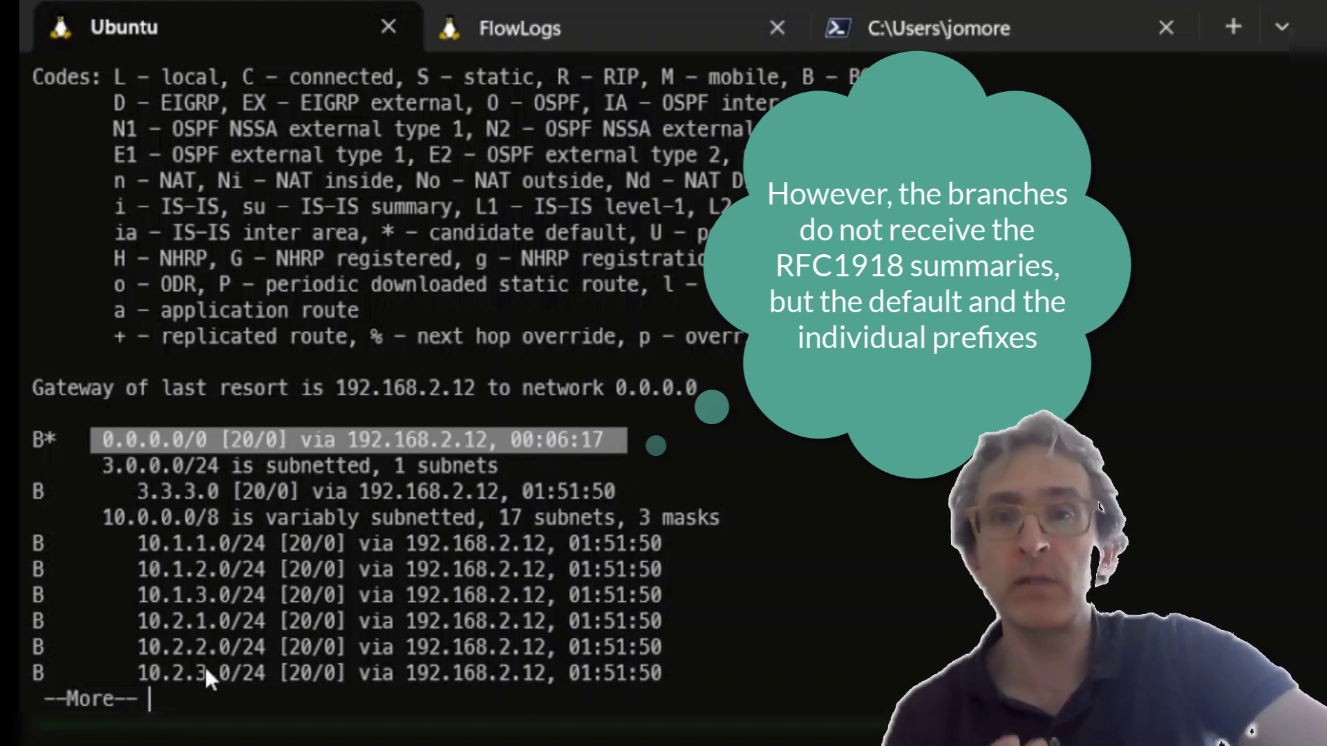
pyautogui.press('space')
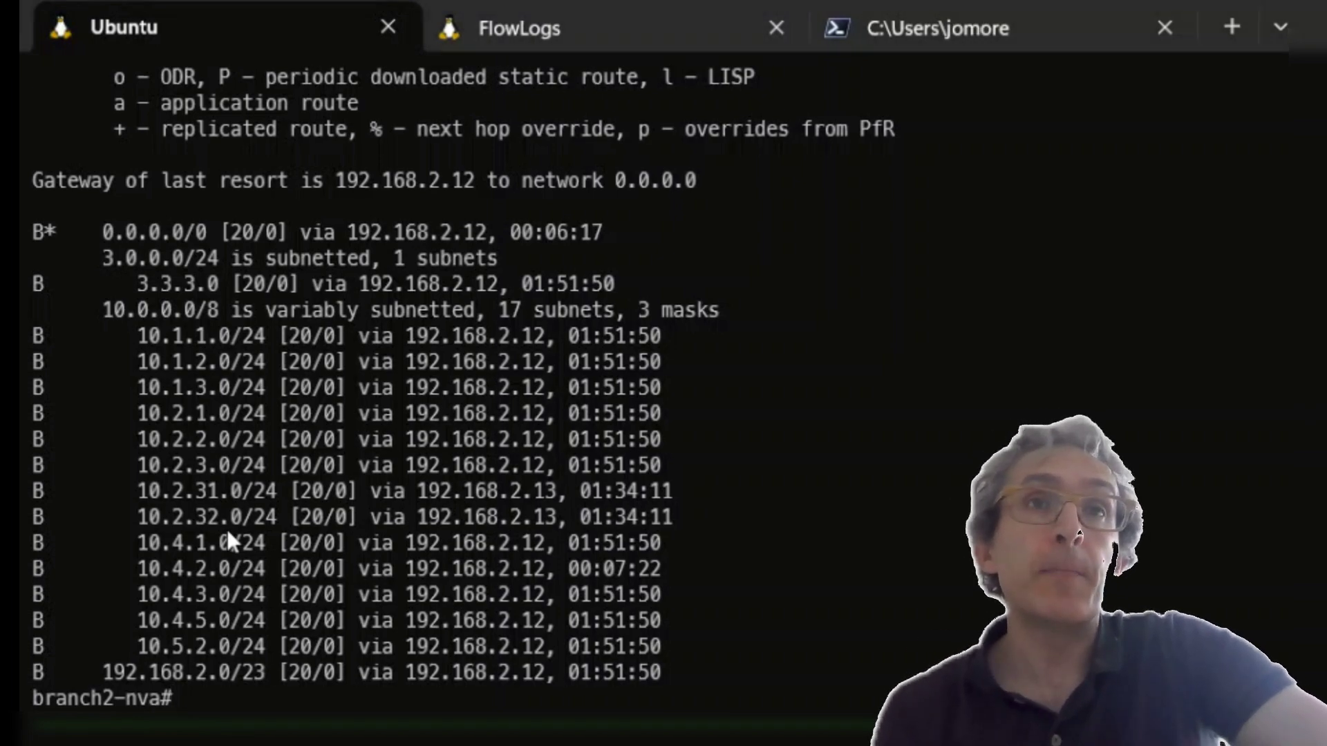
pyautogui.hotkey('alt', 'Tab')
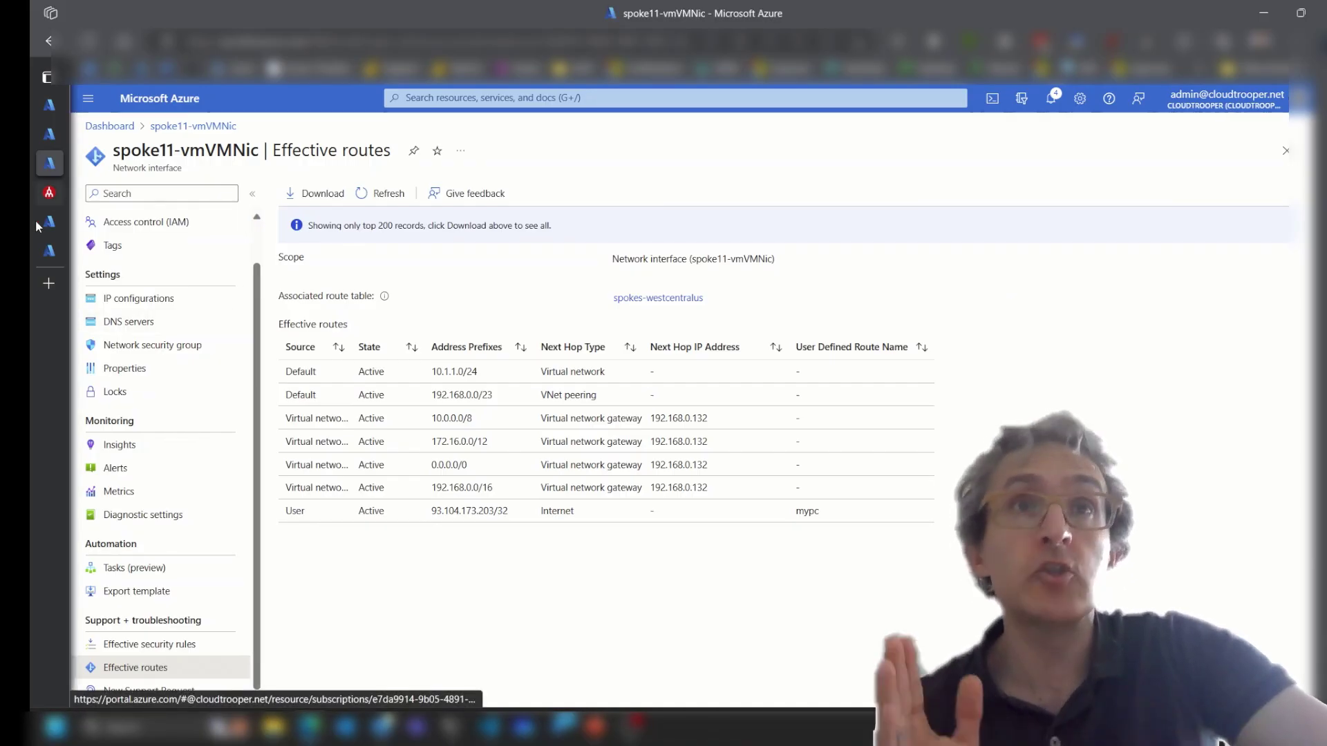
# - Show hub1's effective routes for resource type Azure Firewall, resource azfw1
pyautogui.click(114, 222)
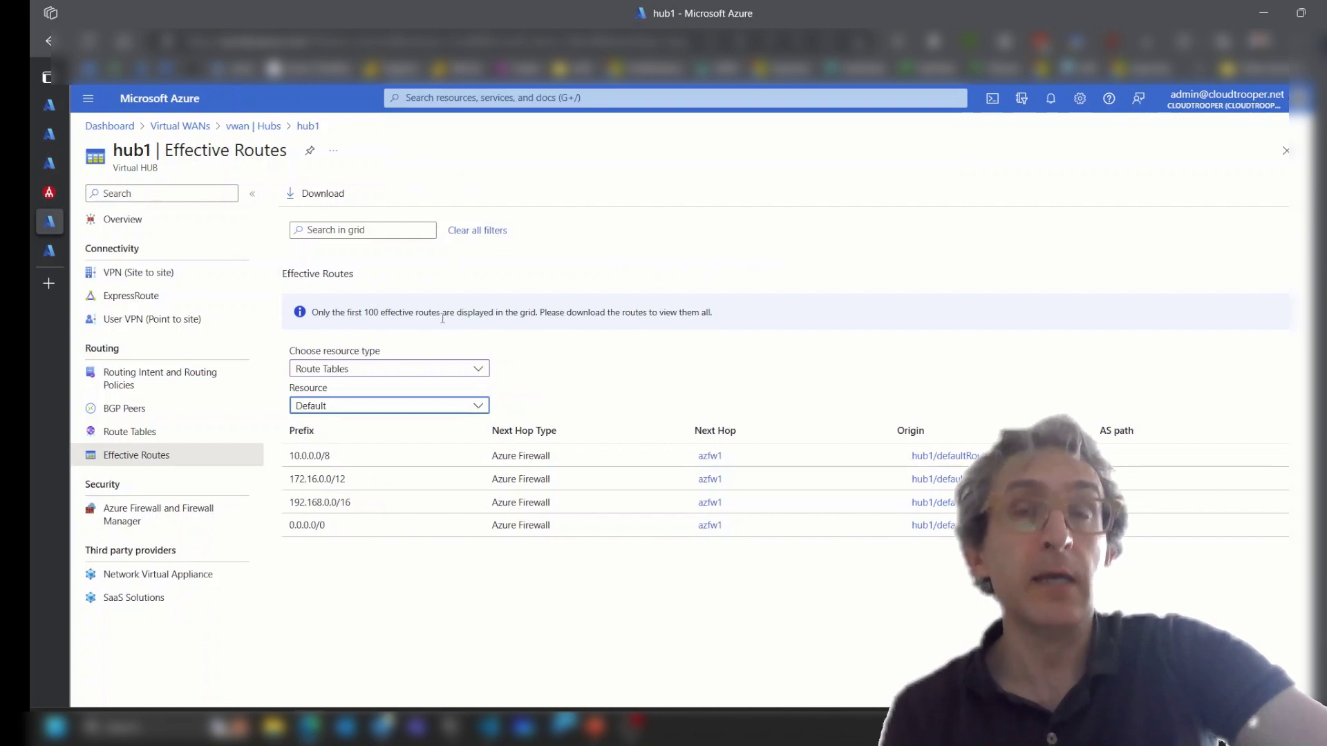
pyautogui.click(481, 369)
pyautogui.click(421, 410)
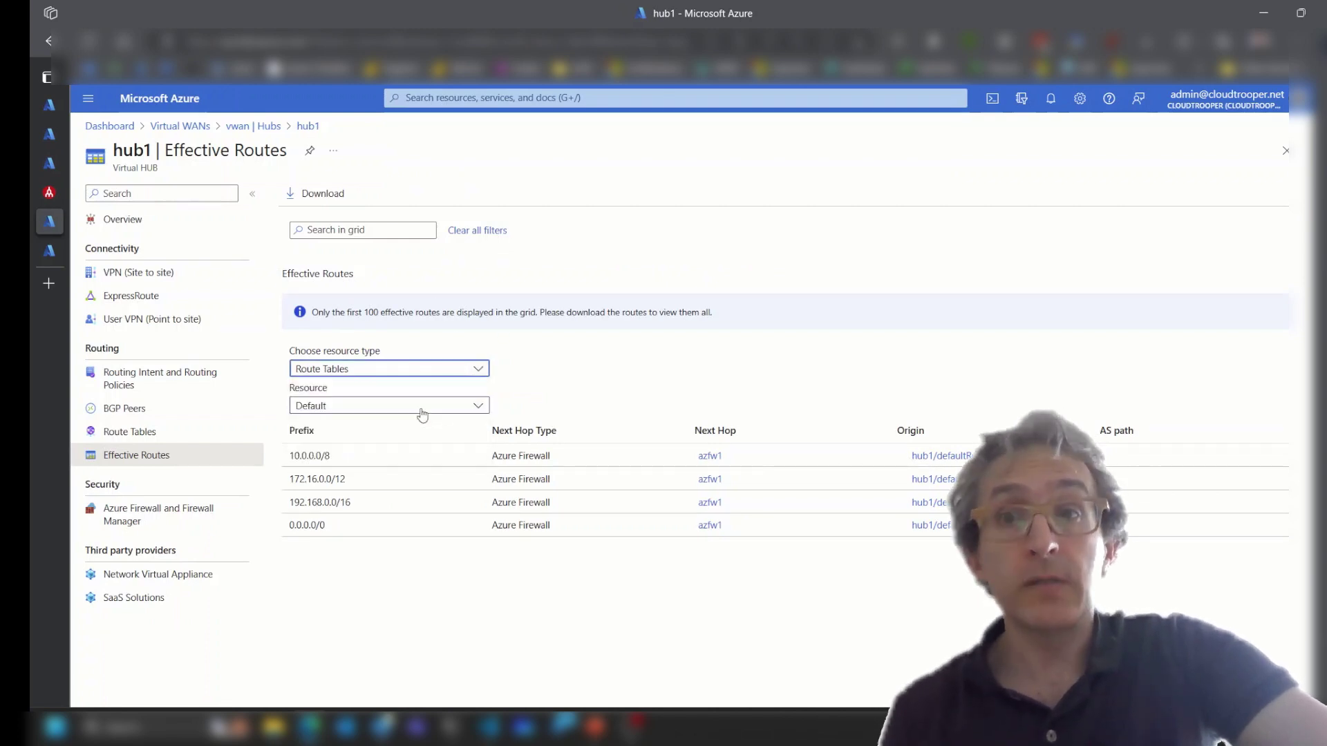
pyautogui.click(422, 410)
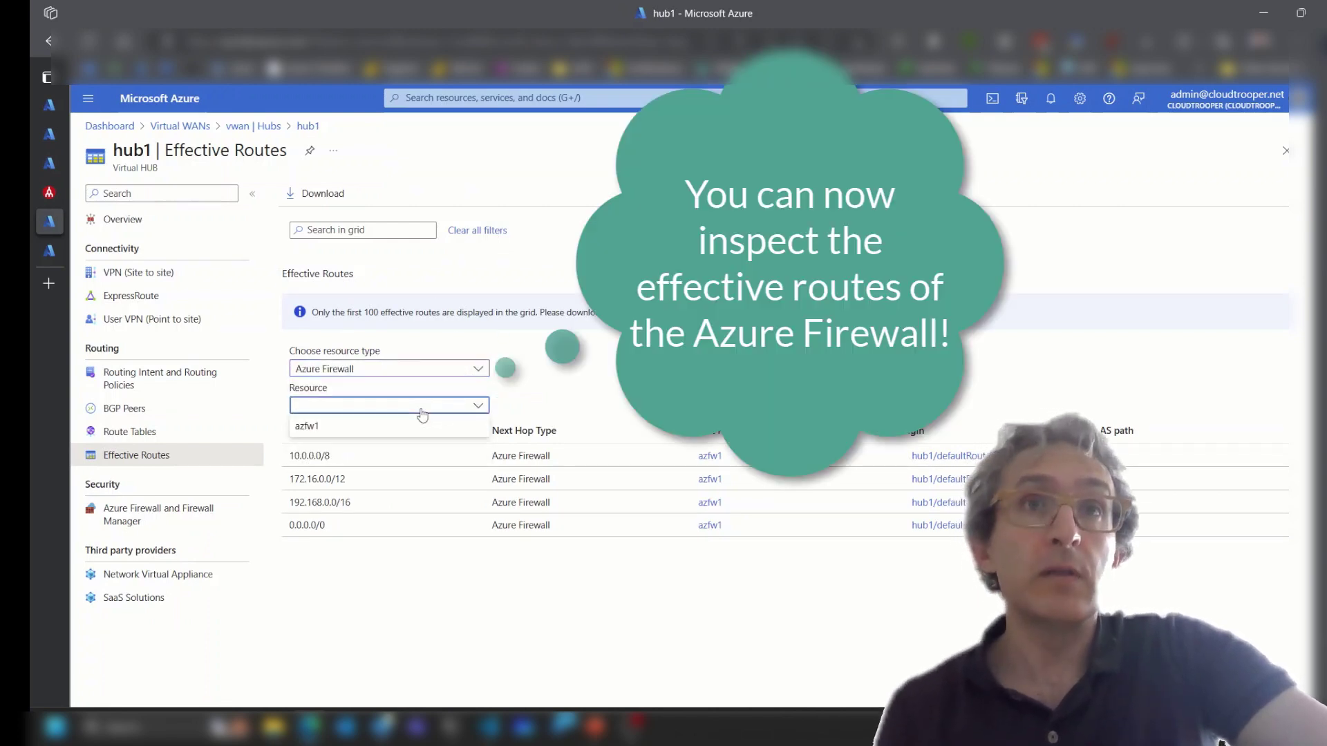
pyautogui.click(389, 434)
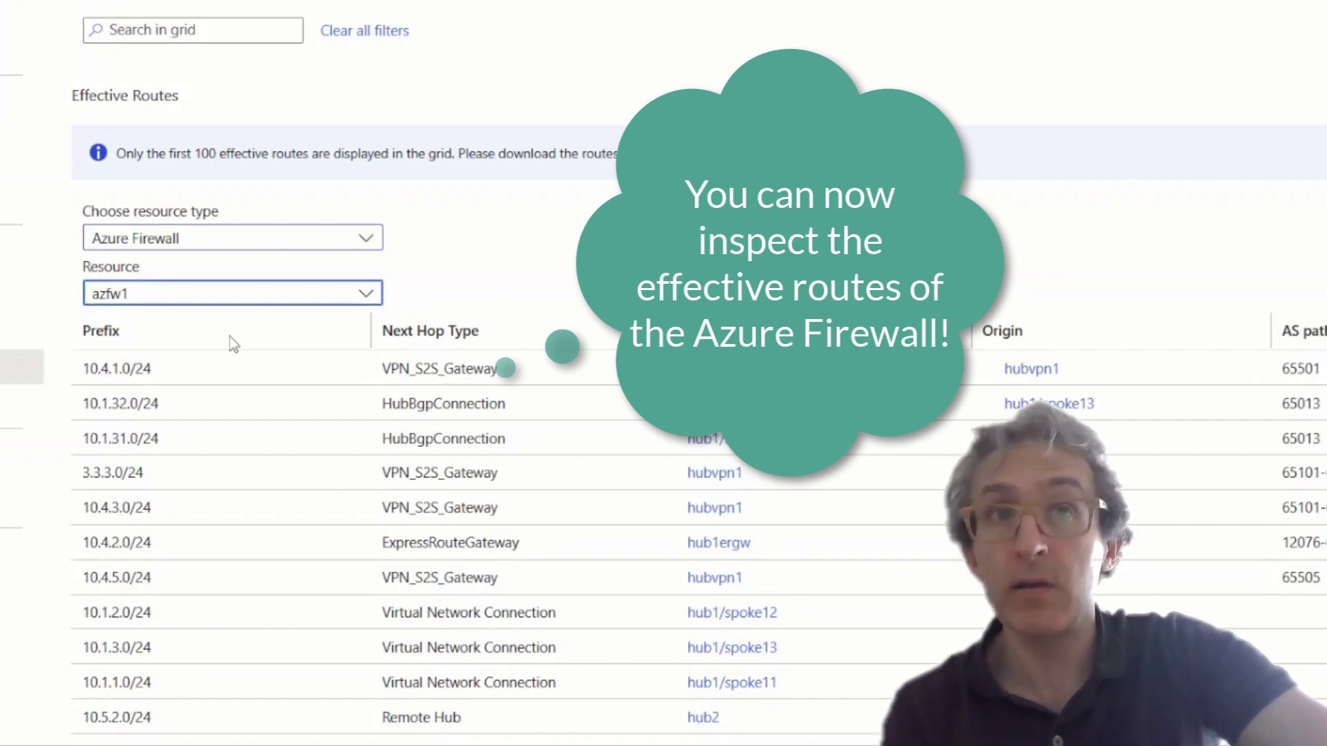
pyautogui.scroll(-3, 230, 337)
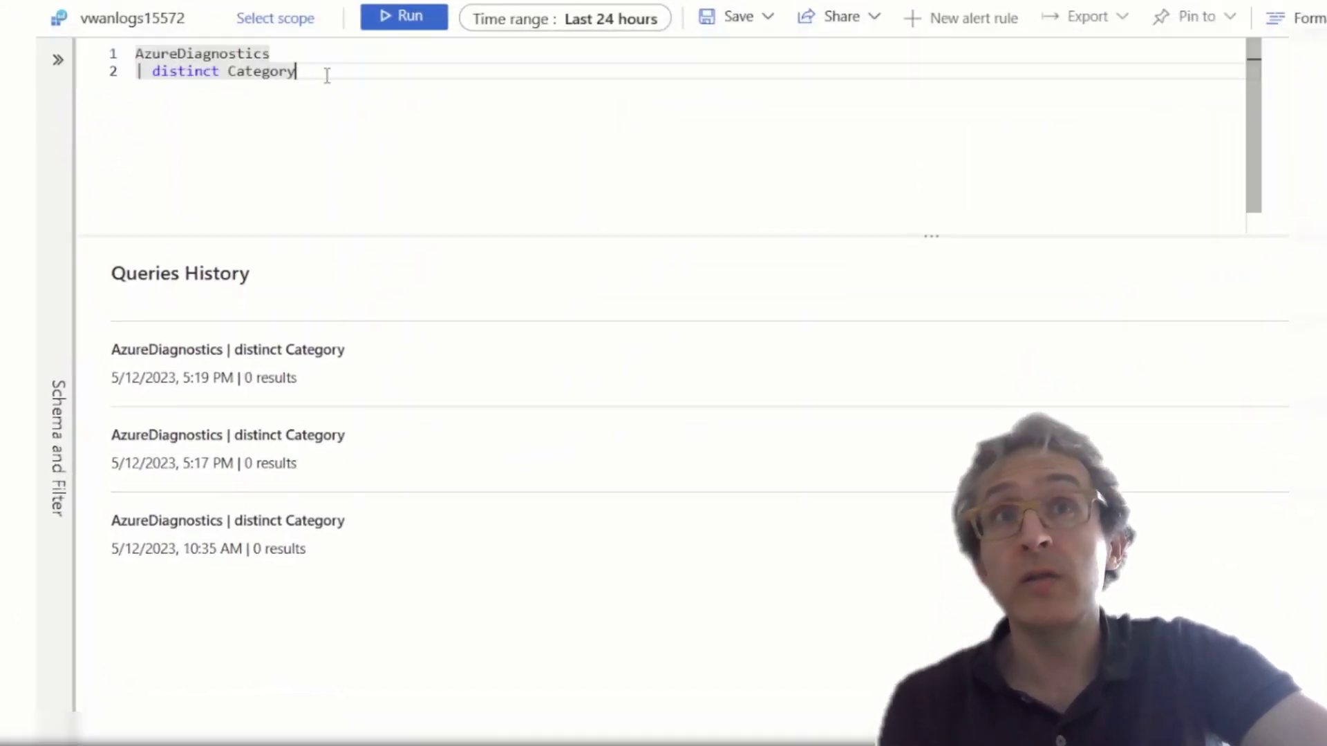
# - Run the distinct Category query, then write an AzureDiagnostics query with TimeGenerated and msg_s filters
pyautogui.hotkey('shift', 'Return')
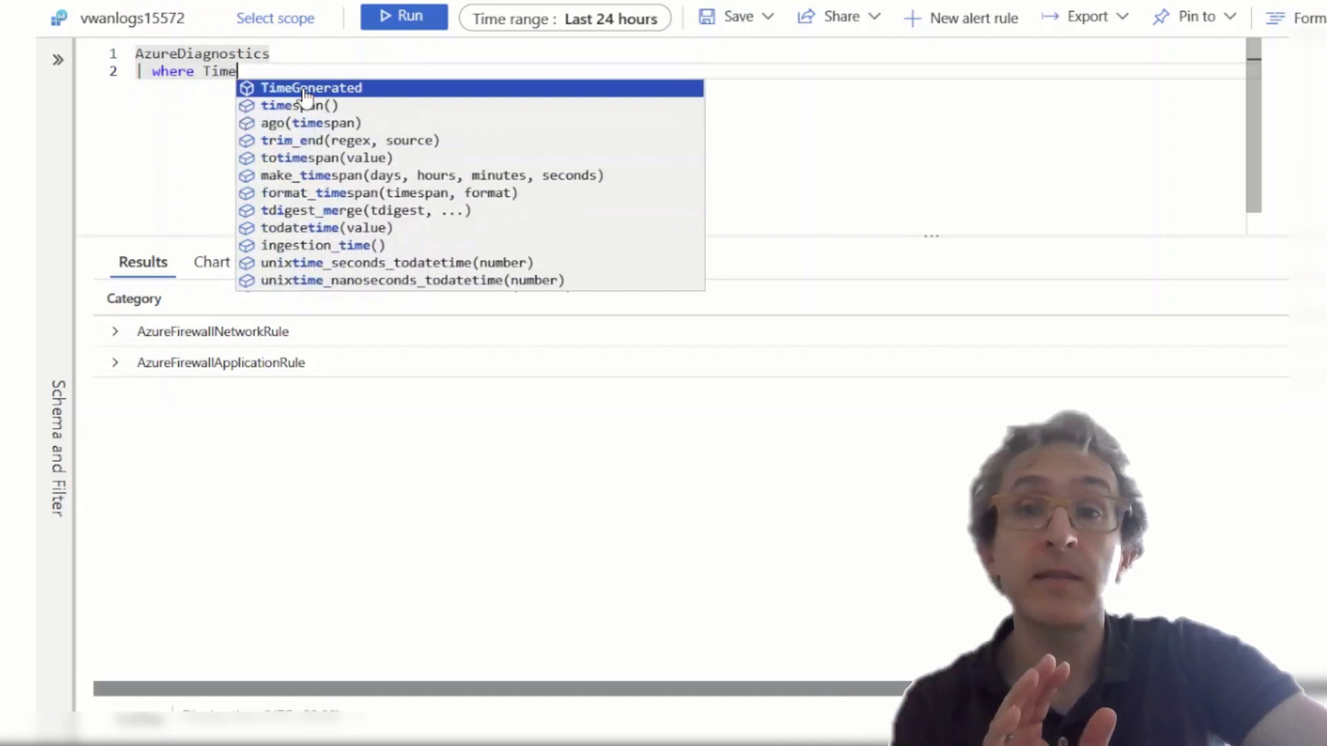
pyautogui.press('Tab')
pyautogui.write('> ago(5m)')
pyautogui.press('Return')
pyautogui.write('| project Timegen')
pyautogui.press('Tab')
pyautogui.write(', msg_s')
pyautogui.press('Return')
pyautogui.write('| where msg')
pyautogui.press('Tab')
pyautogui.write("contains '10.1.1.4'")
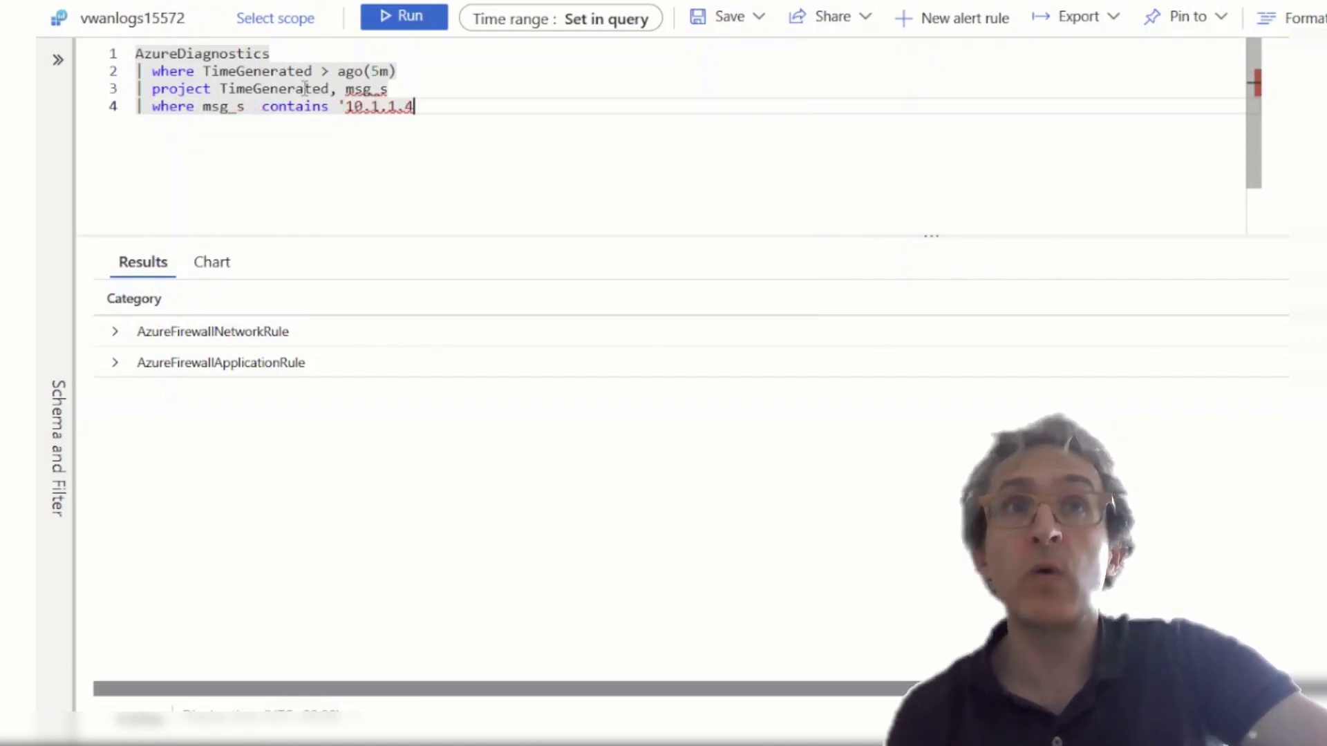
pyautogui.press('Return')
pyautogui.write("| where msg_s contians '10.2.1.4'")
pyautogui.write('Resource,')
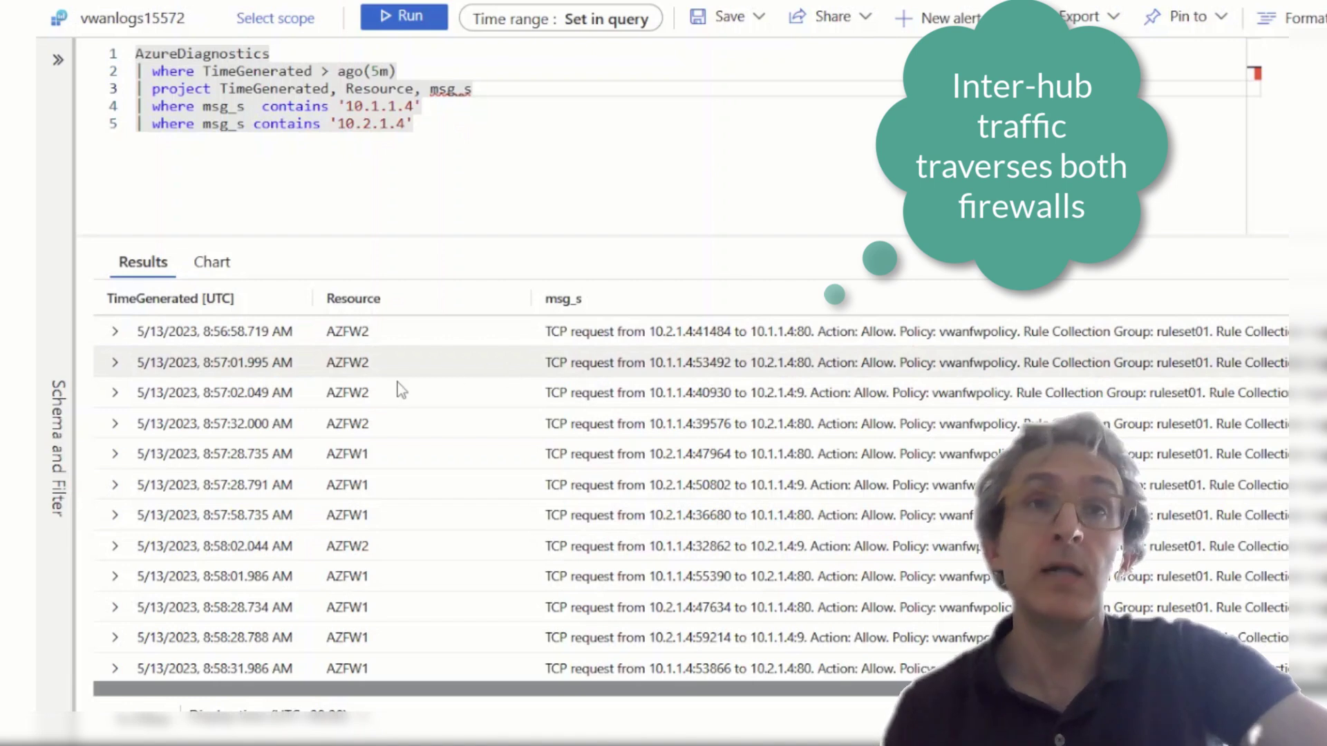
# - Filter logs from 10.1.1.4 to 10.5.1.68:80, showing AZFW1 and AZFW2 entries
pyautogui.click(343, 124)
pyautogui.press('Up')
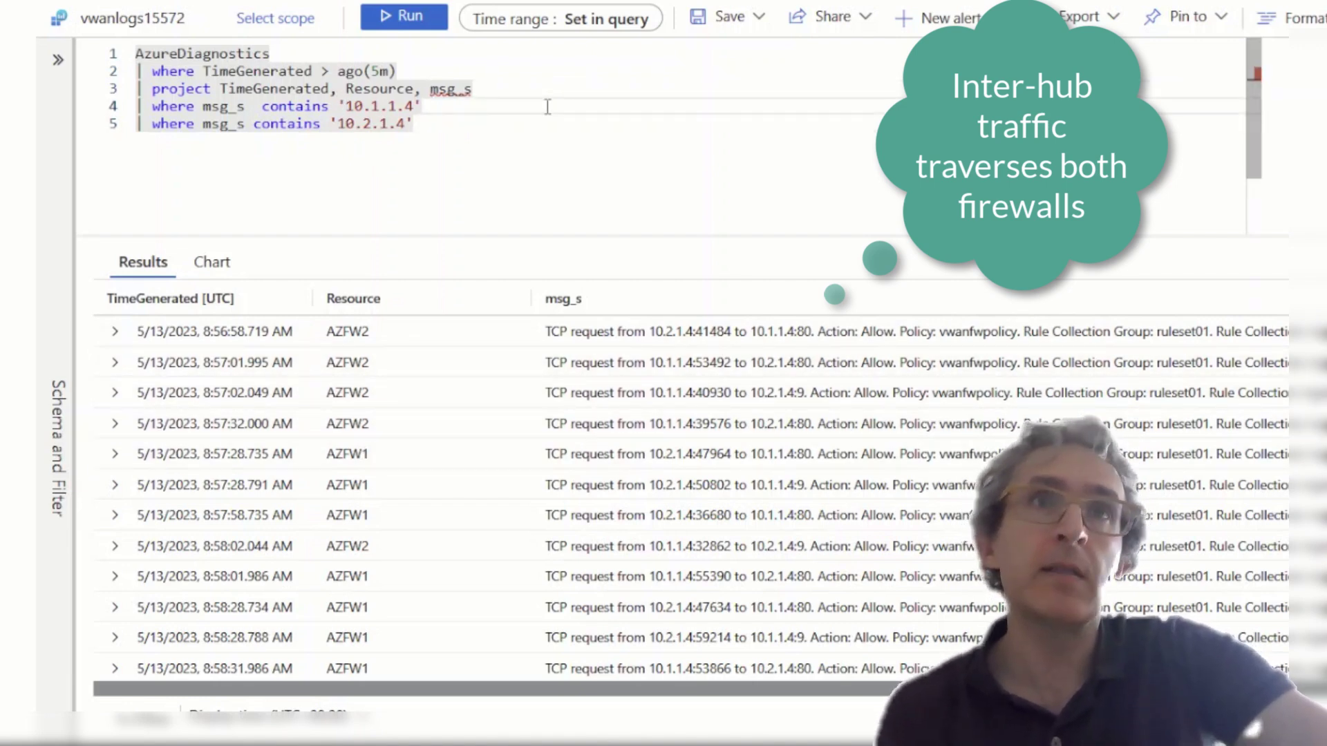
pyautogui.write('from')
pyautogui.scroll(-1, 547, 107)
pyautogui.press('Down')
pyautogui.write('to')
pyautogui.hotkey('shift', 'Return')
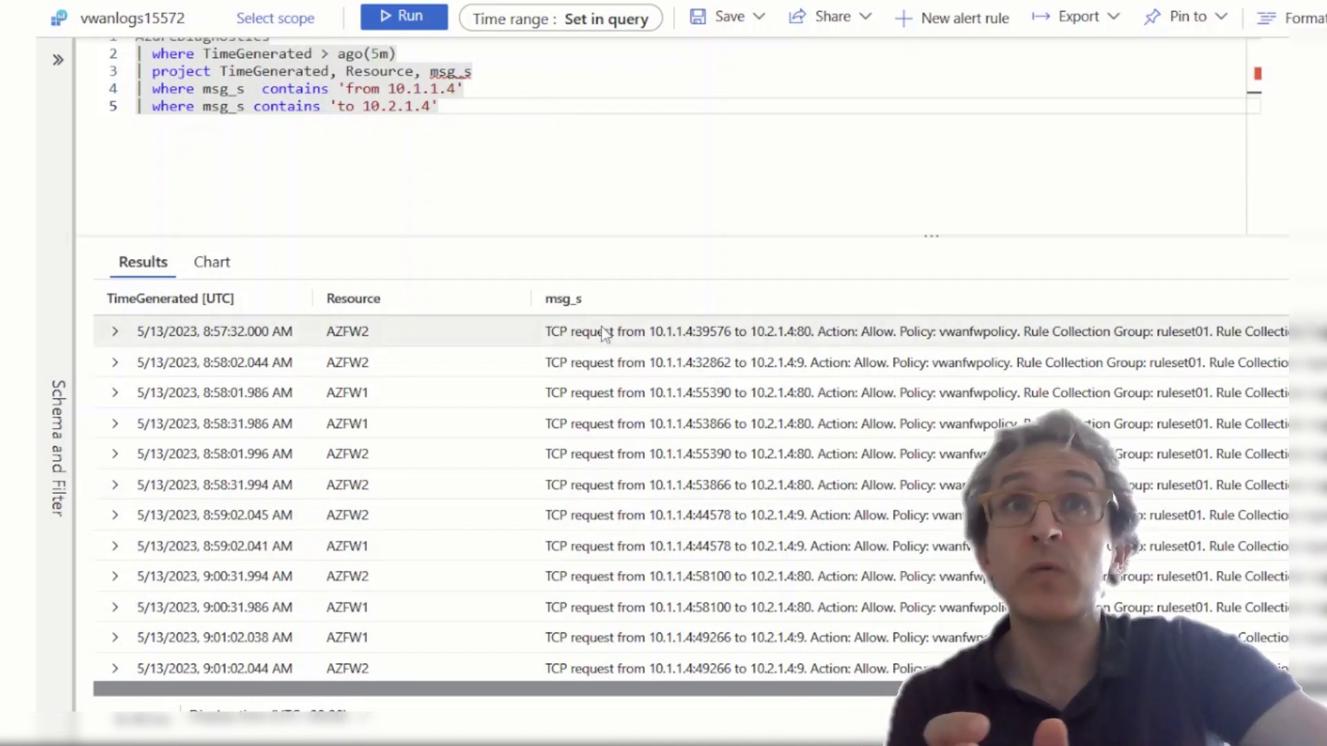
pyautogui.press('End')
pyautogui.press('Left')
pyautogui.write(':80')
pyautogui.hotkey('shift', 'Return')
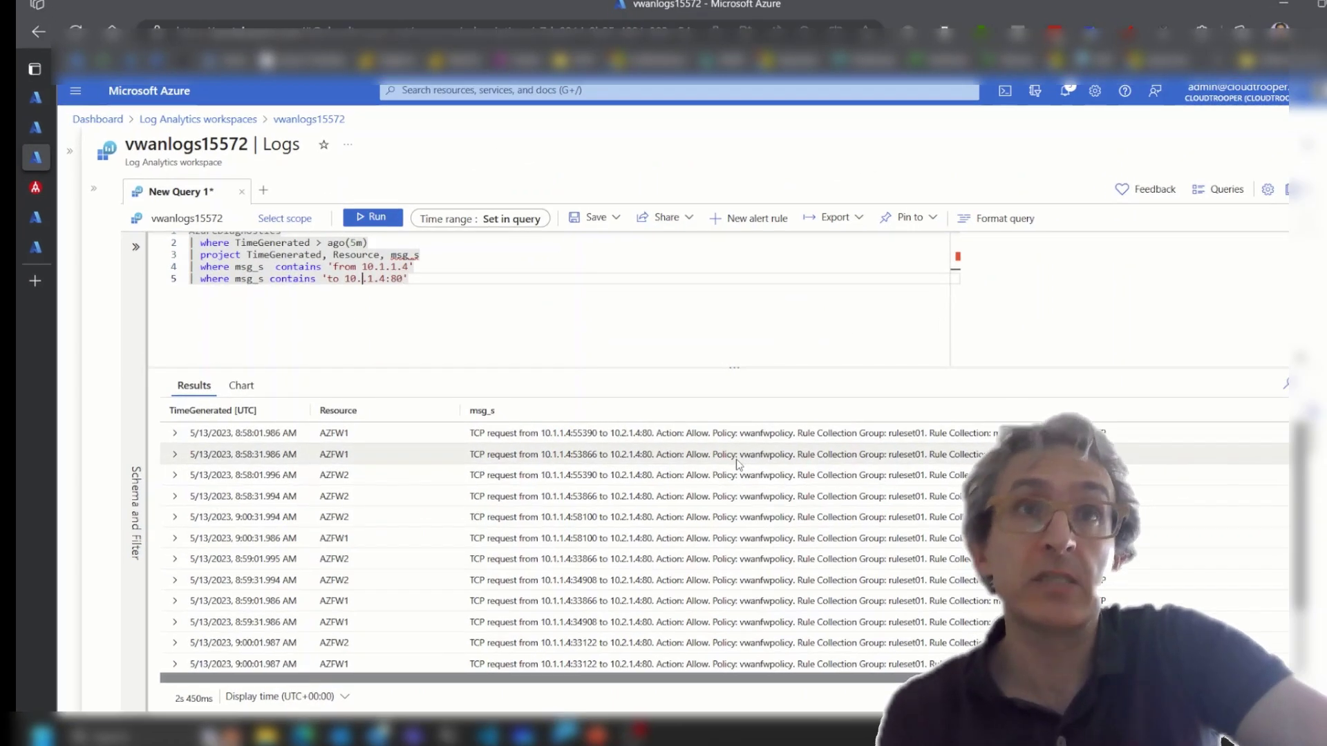
pyautogui.press('BackSpace')
pyautogui.write('5')
pyautogui.press('Right')
pyautogui.press('Right')
pyautogui.press('Right')
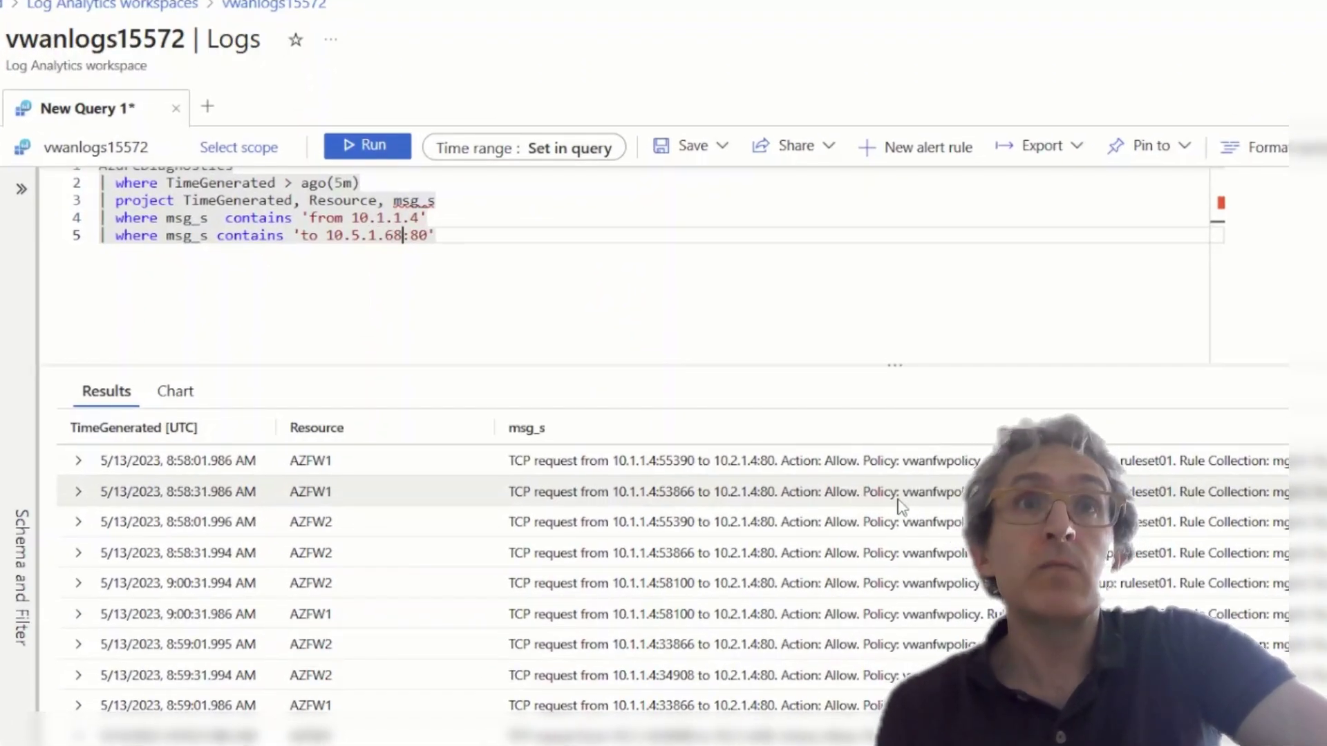
pyautogui.hotkey('shift', 'Return')
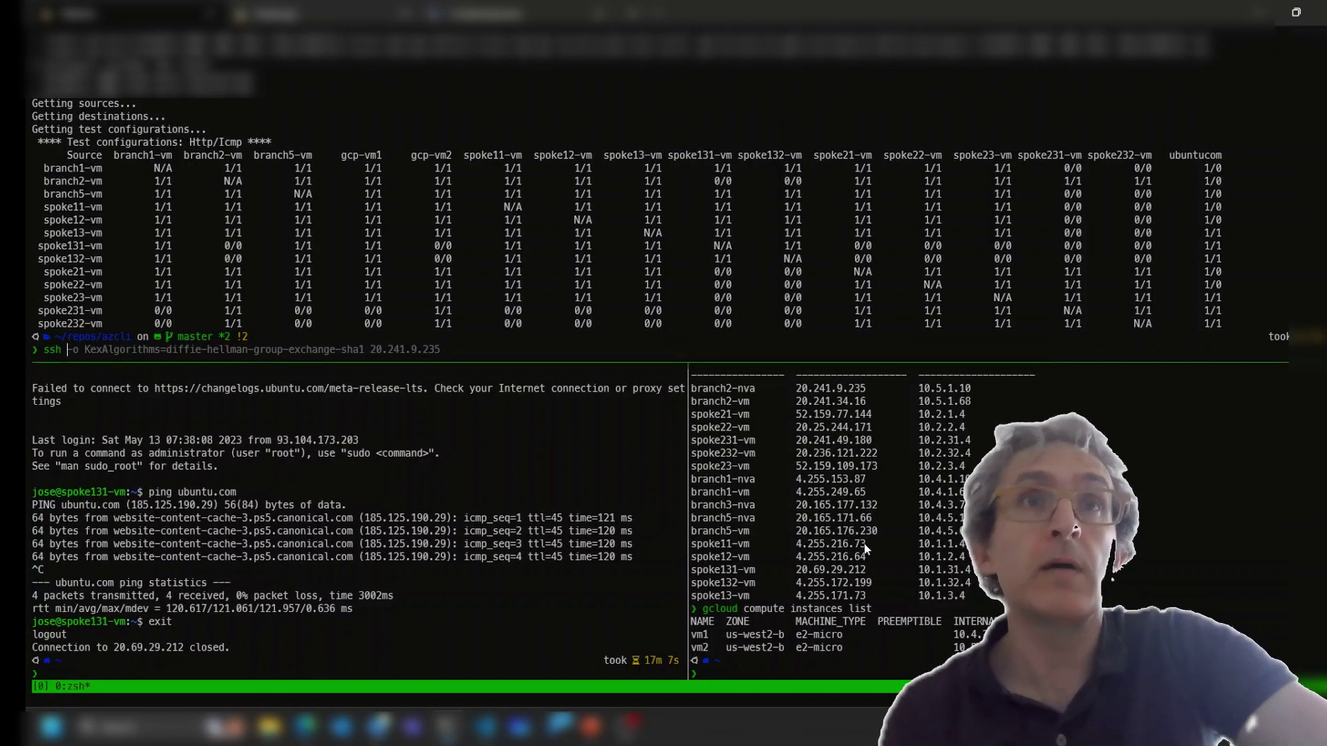
pyautogui.write('4.255.216.73')
# - Connect to spoke11-vm and ping 10.2.1.4
pyautogui.press('Return')
pyautogui.write('ping 10.2.1.')
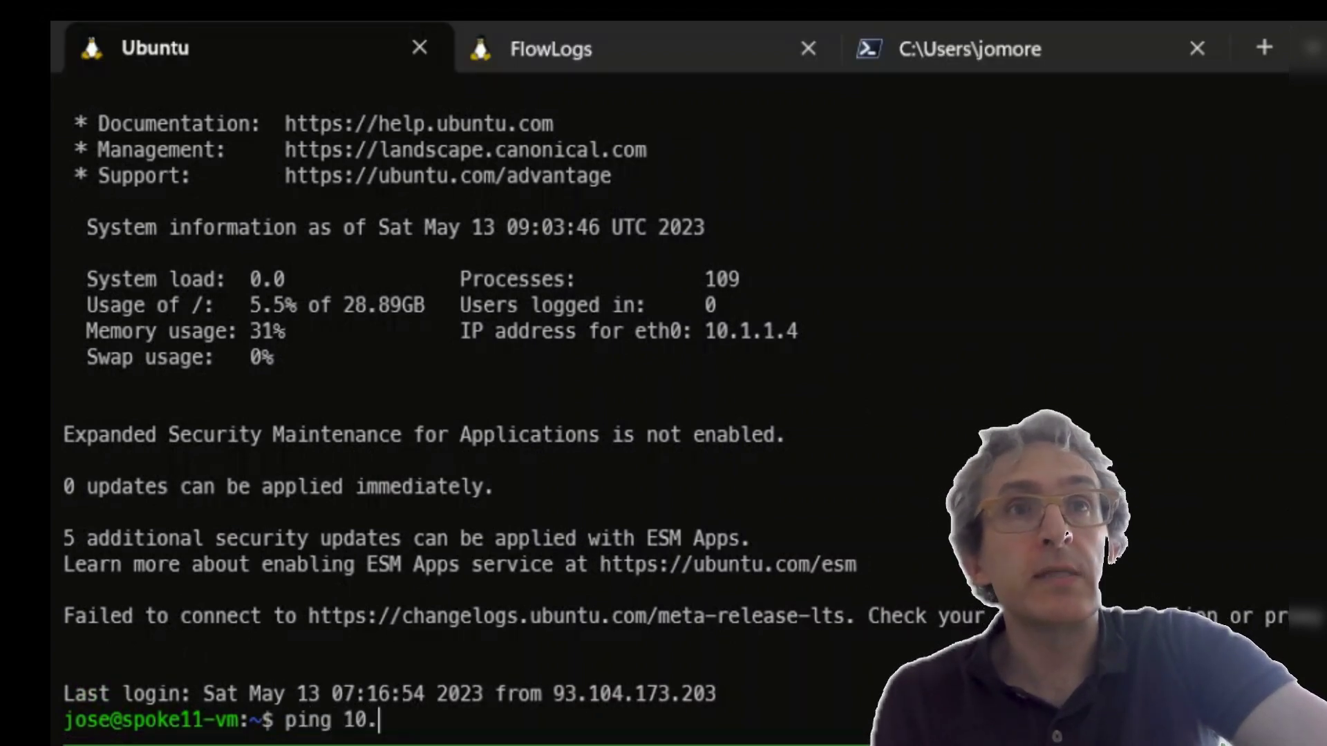
pyautogui.write('4')
pyautogui.press('Return')
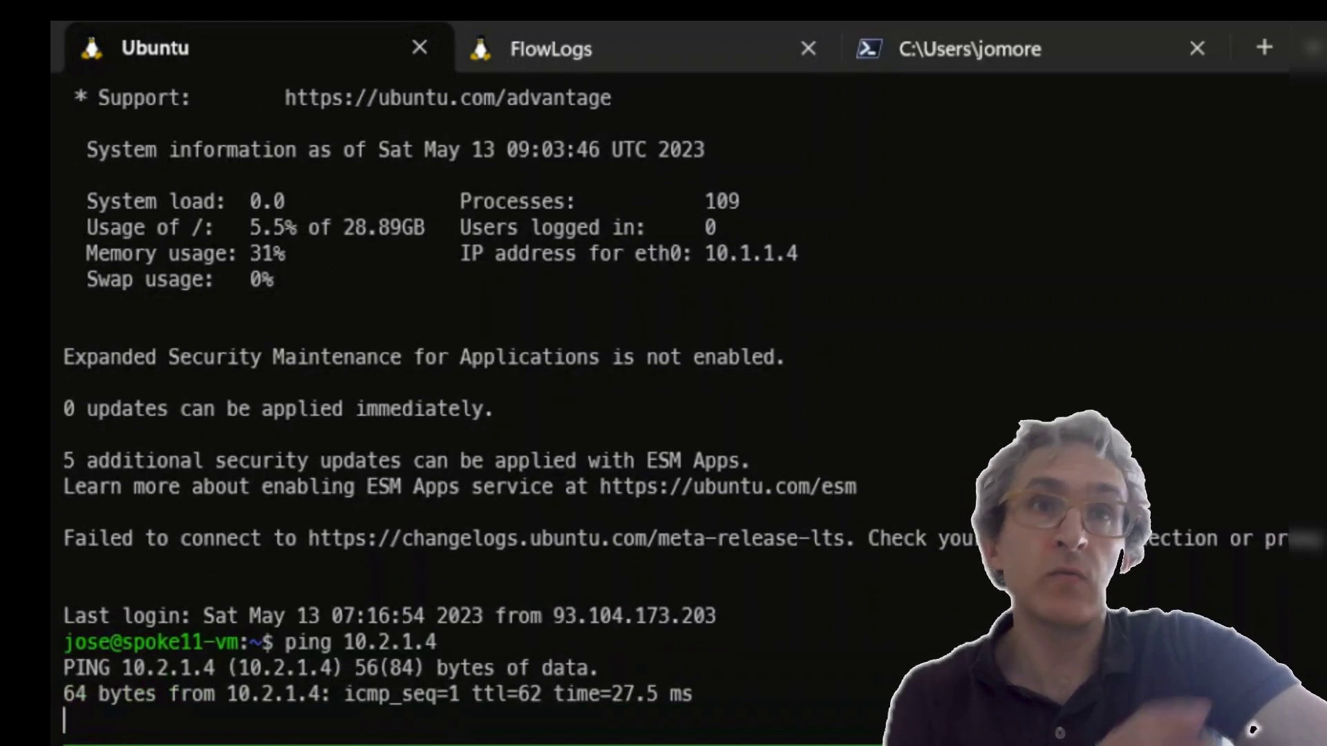
pyautogui.hotkey('ctrl', 'c')
# - Ping 10.5.1.68 and stop after replies with 0% loss
pyautogui.press('Up')
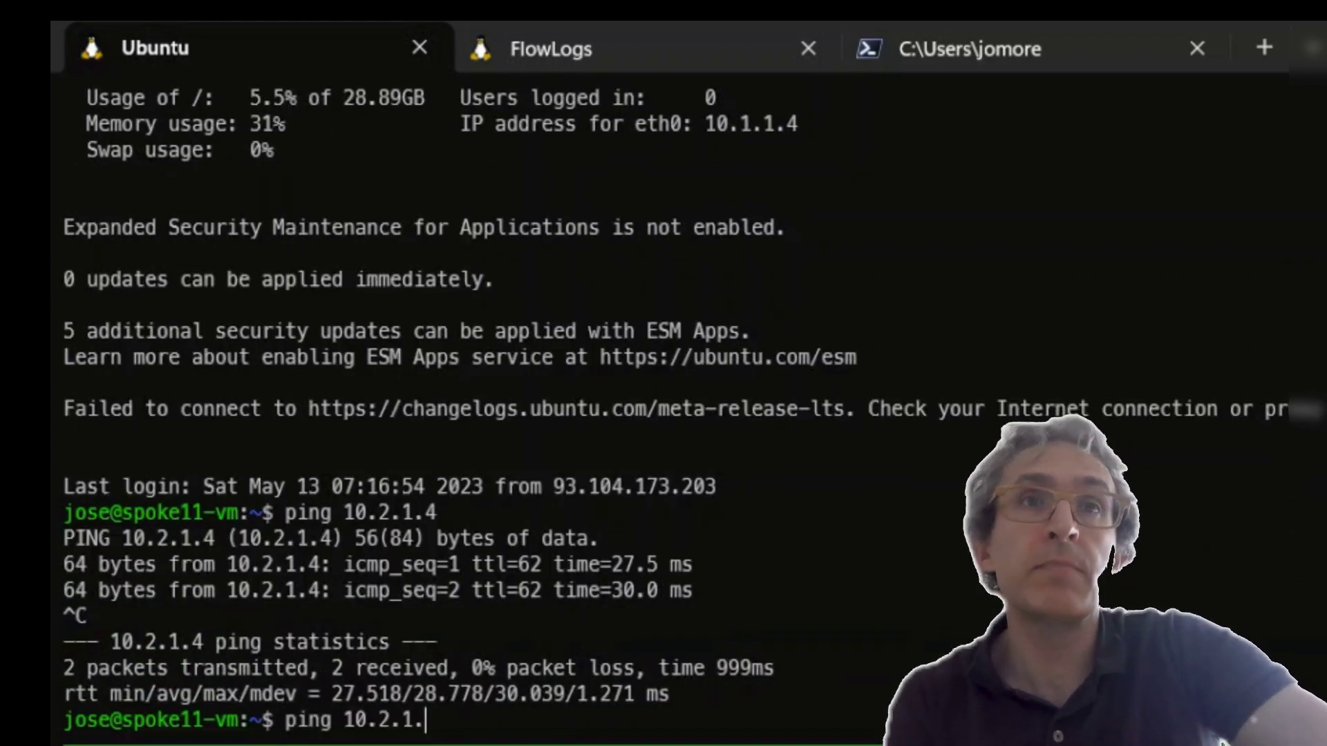
pyautogui.press('BackSpace')
pyautogui.press('BackSpace')
pyautogui.press('BackSpace')
pyautogui.press('BackSpace')
pyautogui.write('5')
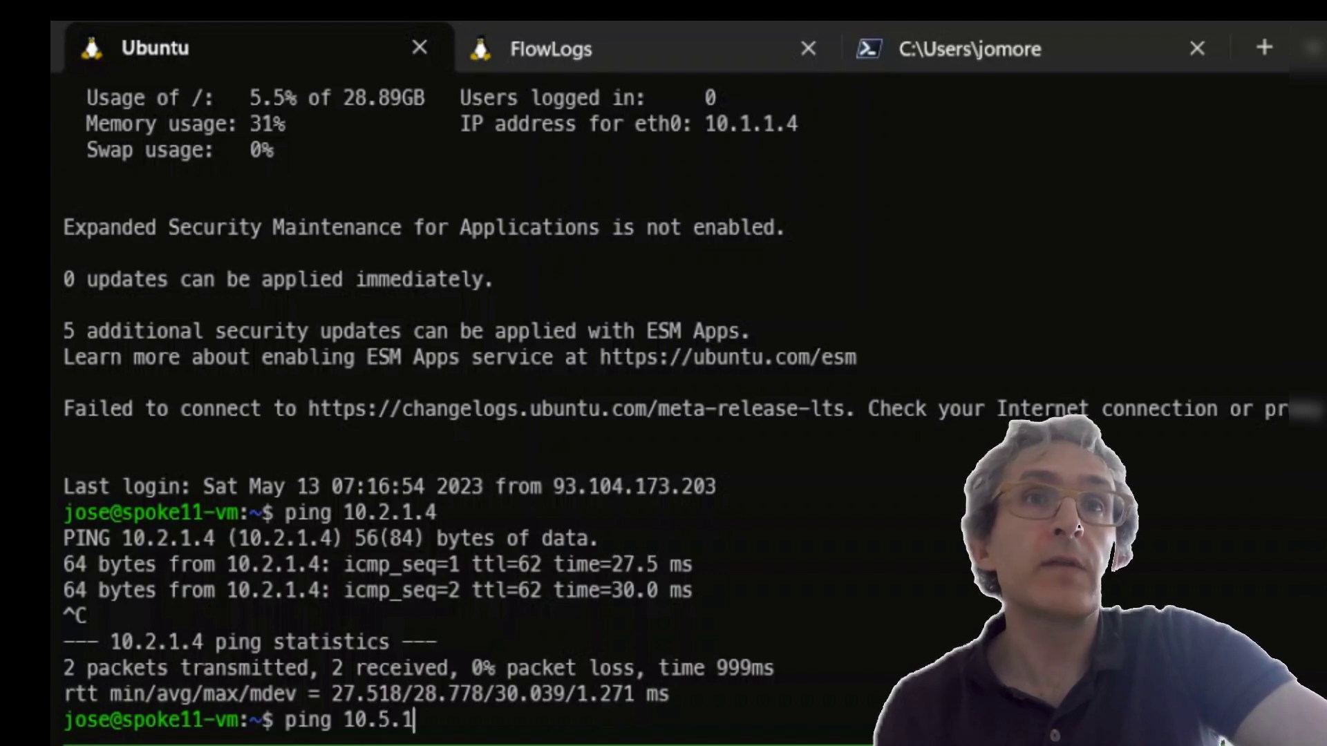
pyautogui.write('68')
pyautogui.press('Return')
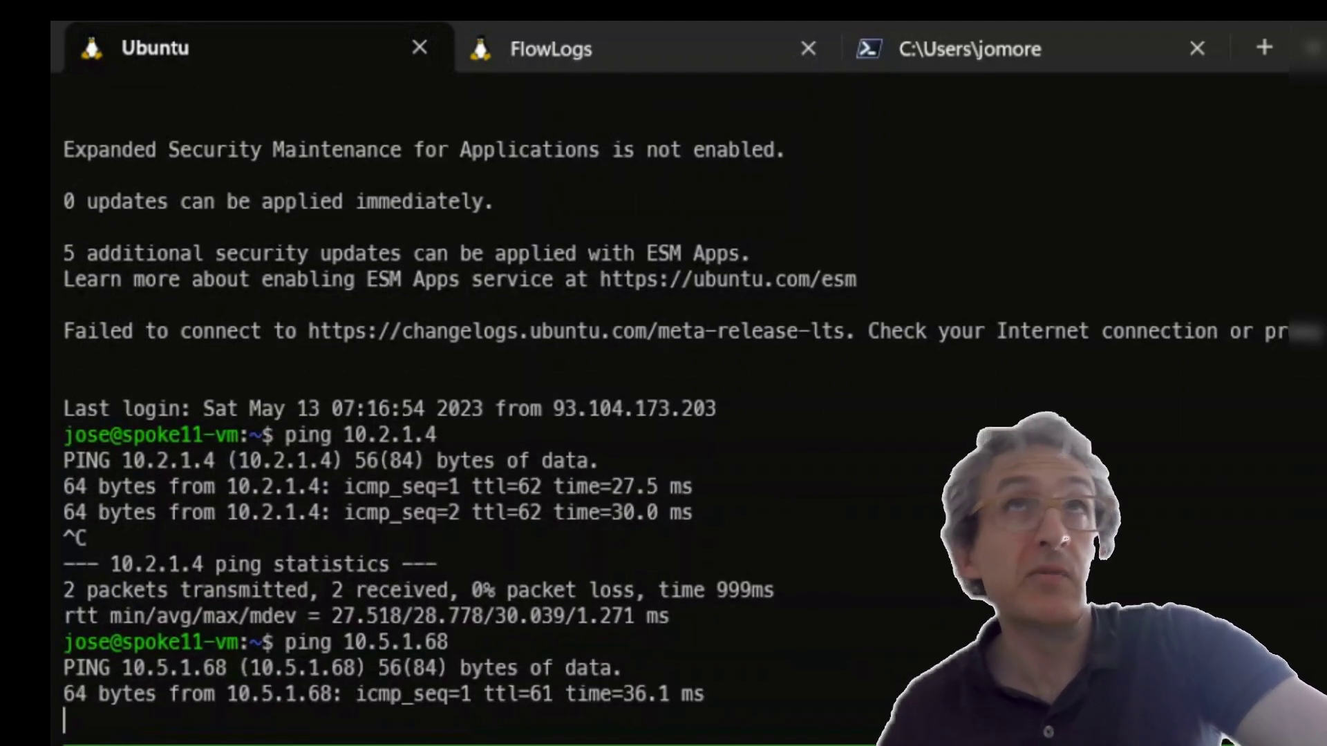
pyautogui.hotkey('ctrl', 'c')
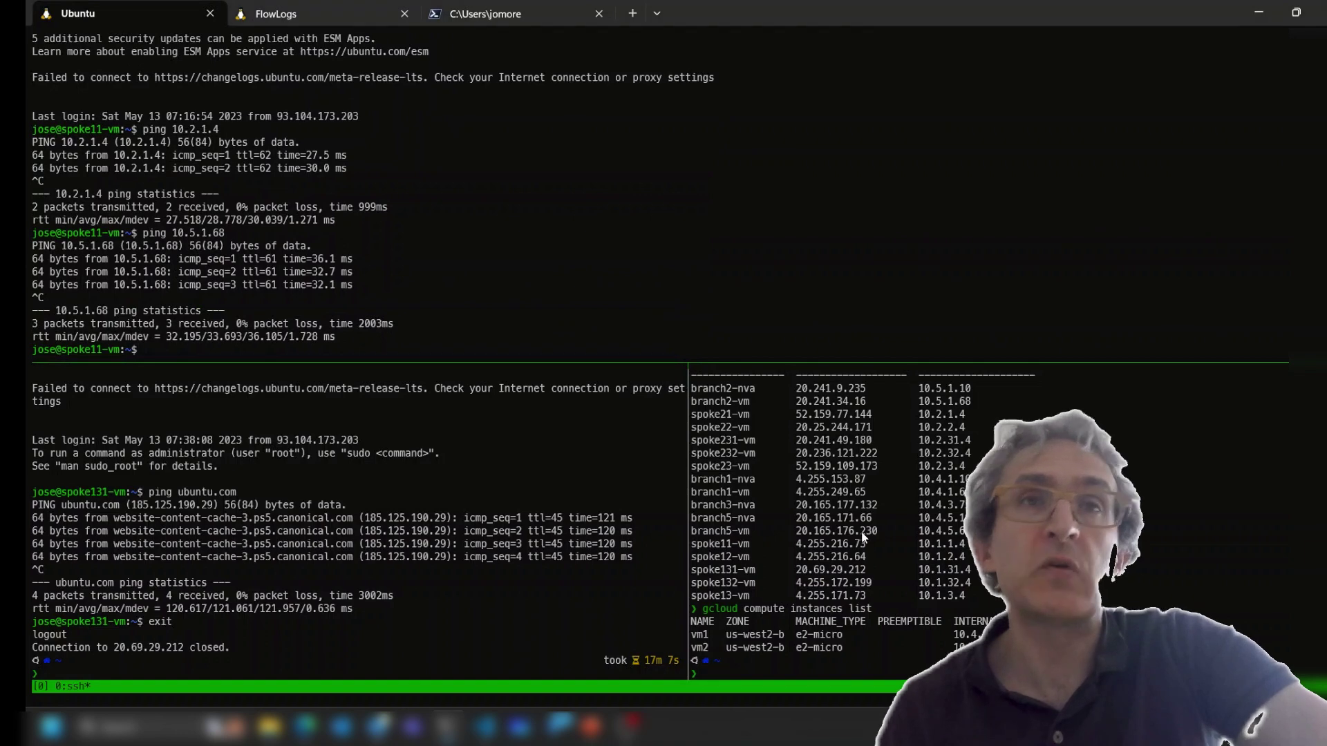
# - Step the Test bed slide's green arrows from Hub 1 through Hub 2 toward ExpressRoute
pyautogui.hotkey('alt', 'Tab')
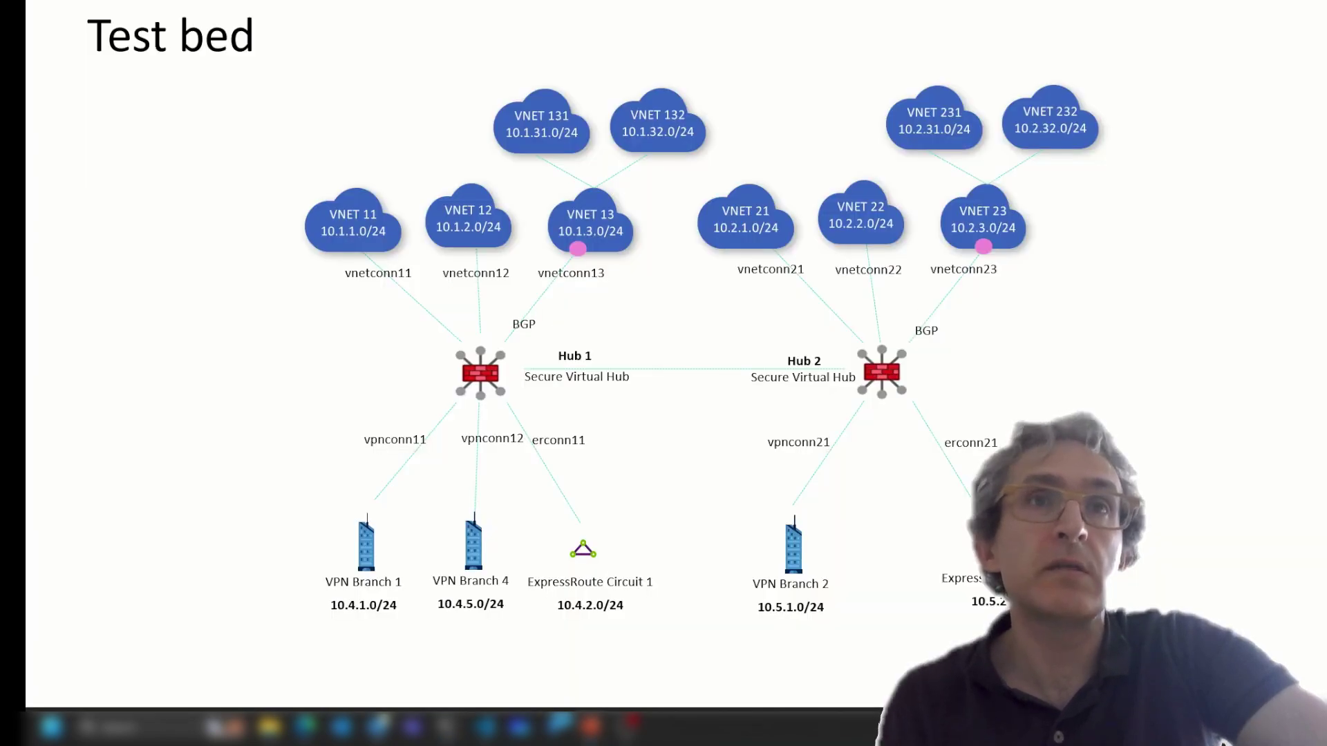
pyautogui.press('Right')
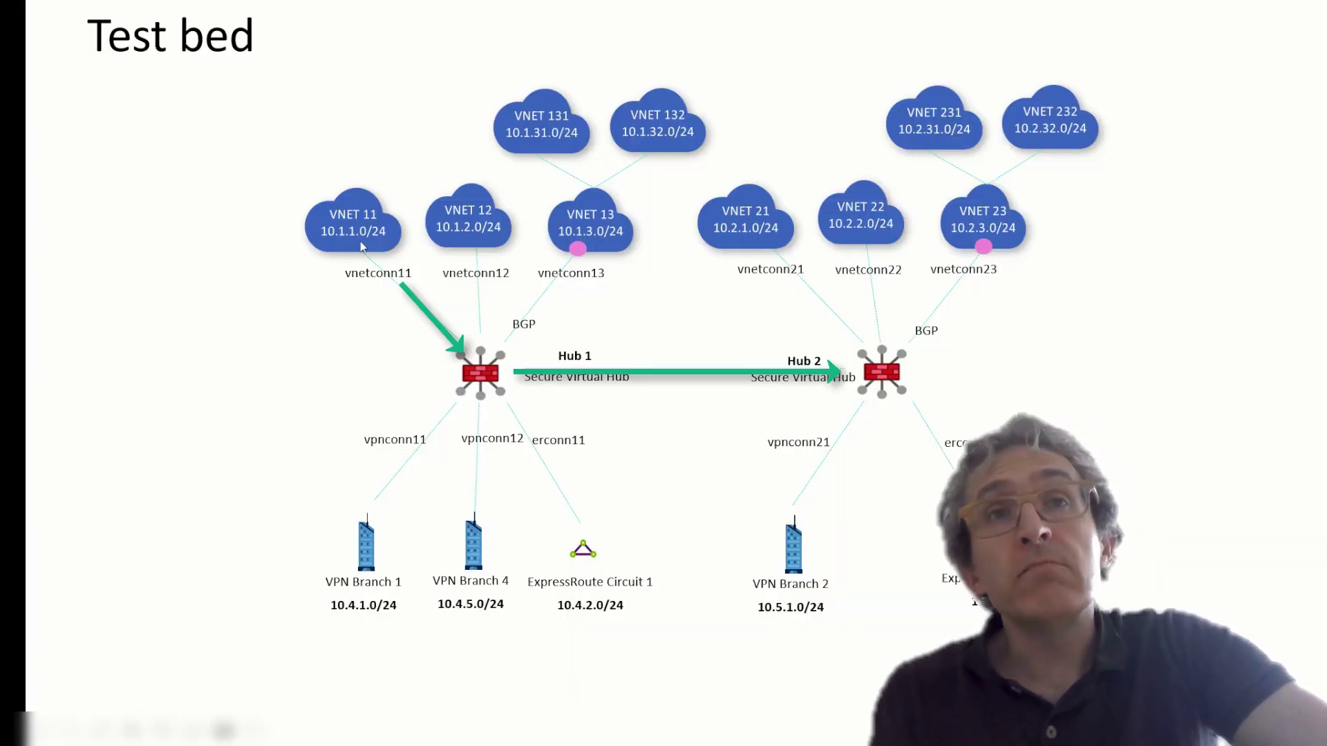
pyautogui.press('Right')
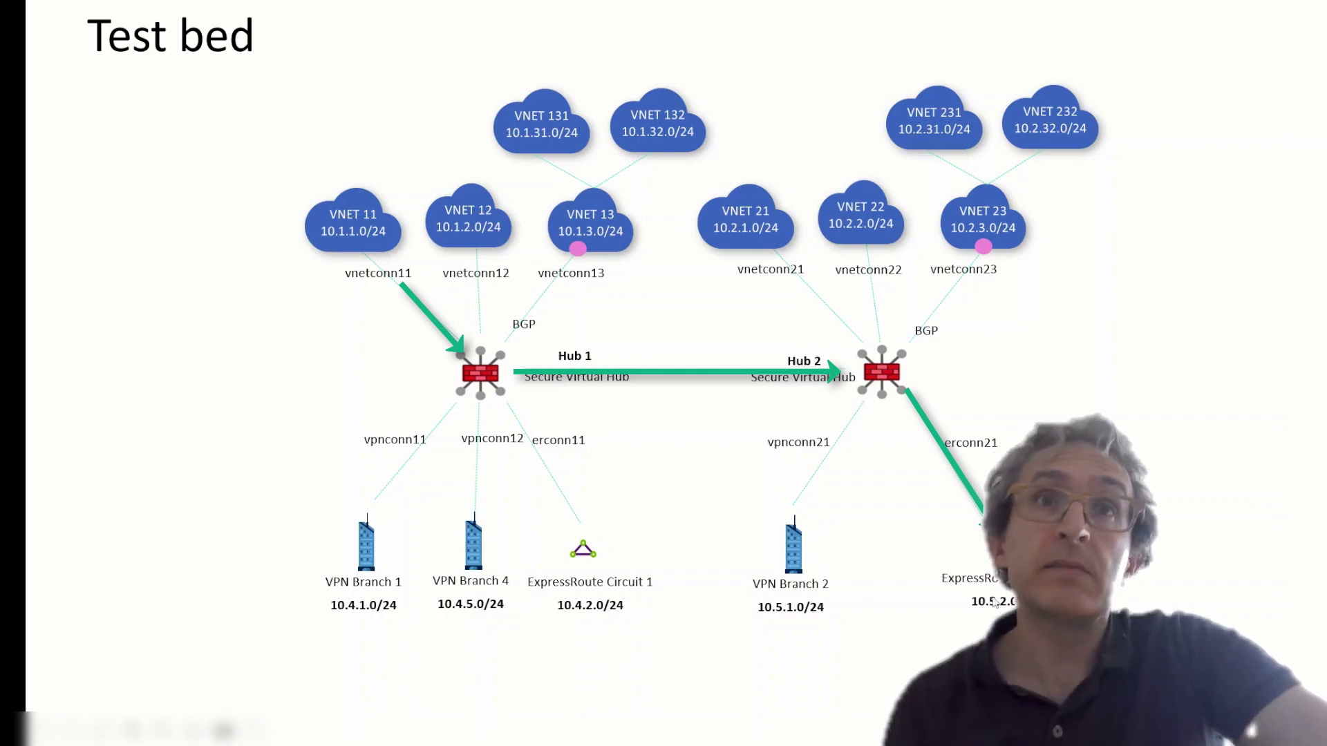
pyautogui.hotkey('alt', 'Tab')
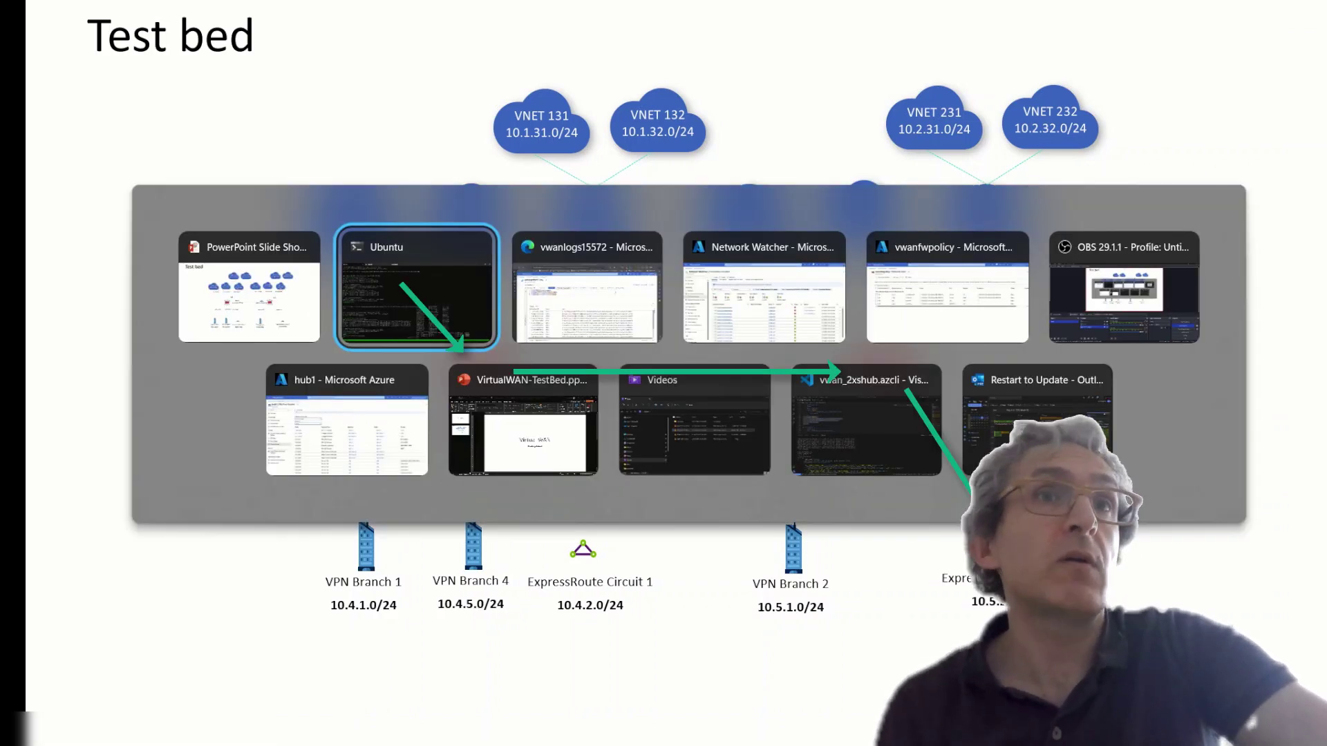
# - Ping 10.5.2.2 from spoke11-vm, stopping after three ~104 ms replies
pyautogui.press('Up')
pyautogui.press('BackSpace')
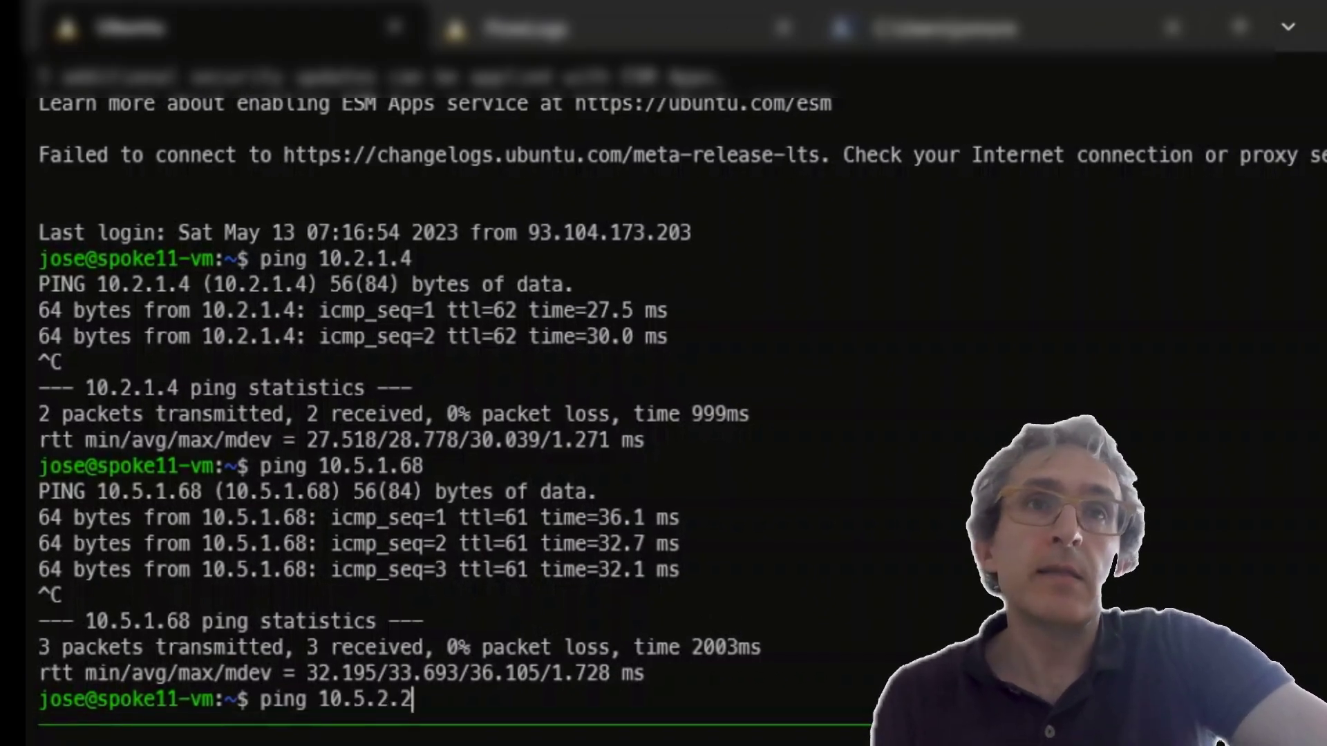
pyautogui.press('Return')
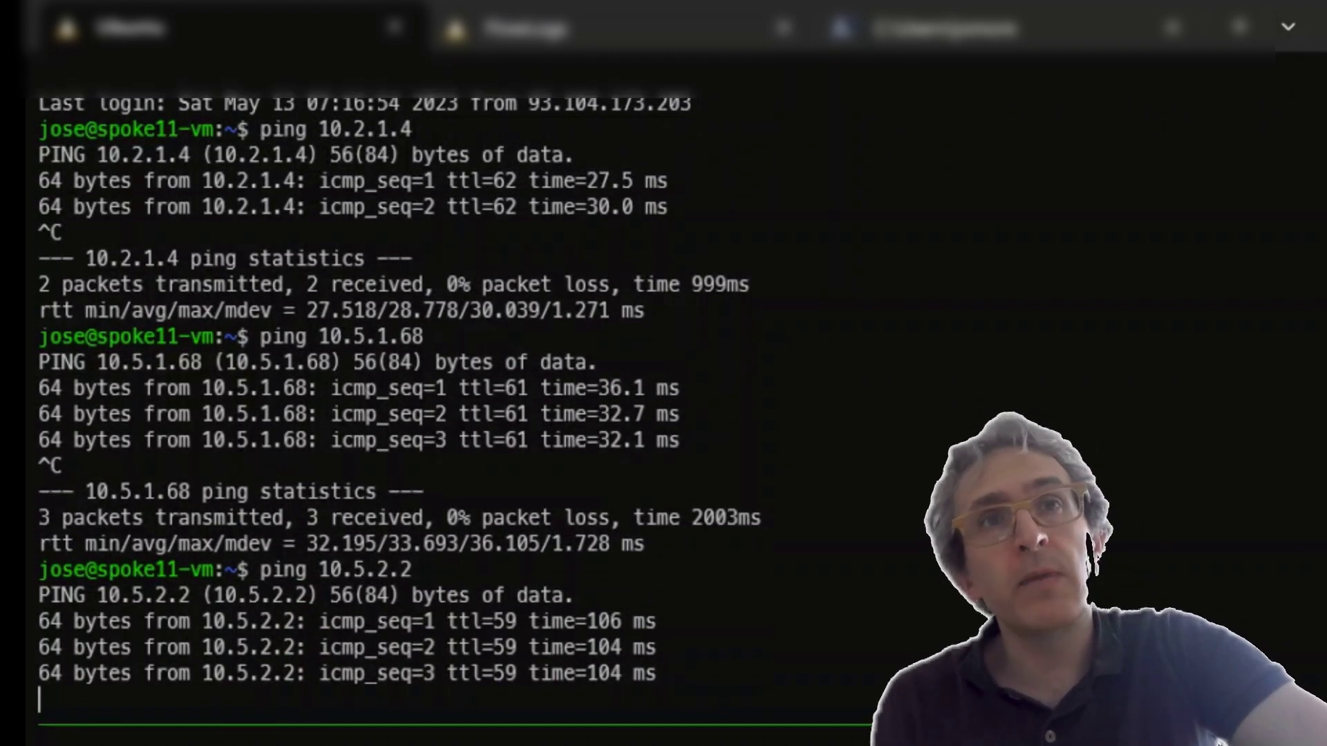
pyautogui.hotkey('ctrl', 'c')
pyautogui.hotkey('alt', 'Tab')
pyautogui.hotkey('alt', 'Tab')
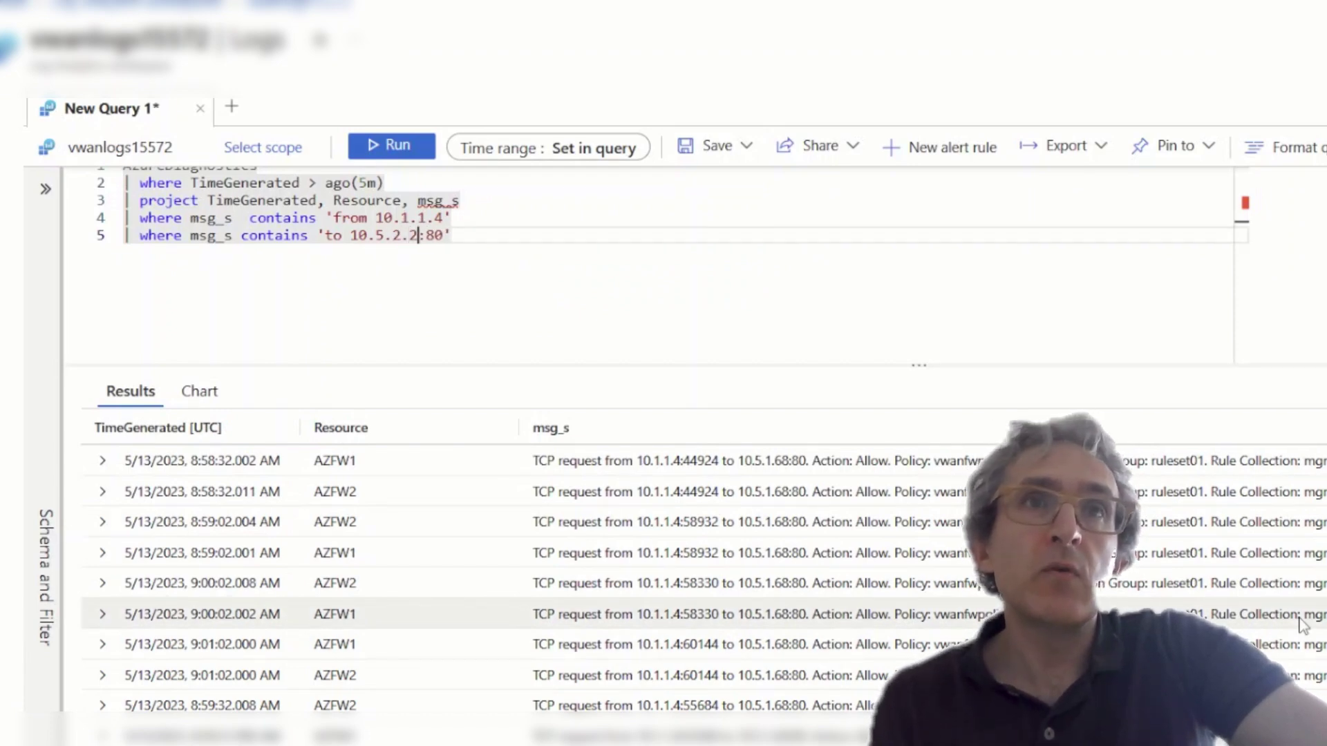
# - Run the log query for 10.1.1.4 to 10.5.2.2:80, showing allowed requests on AZFW1 and AZFW2
pyautogui.hotkey('shift', 'Return')
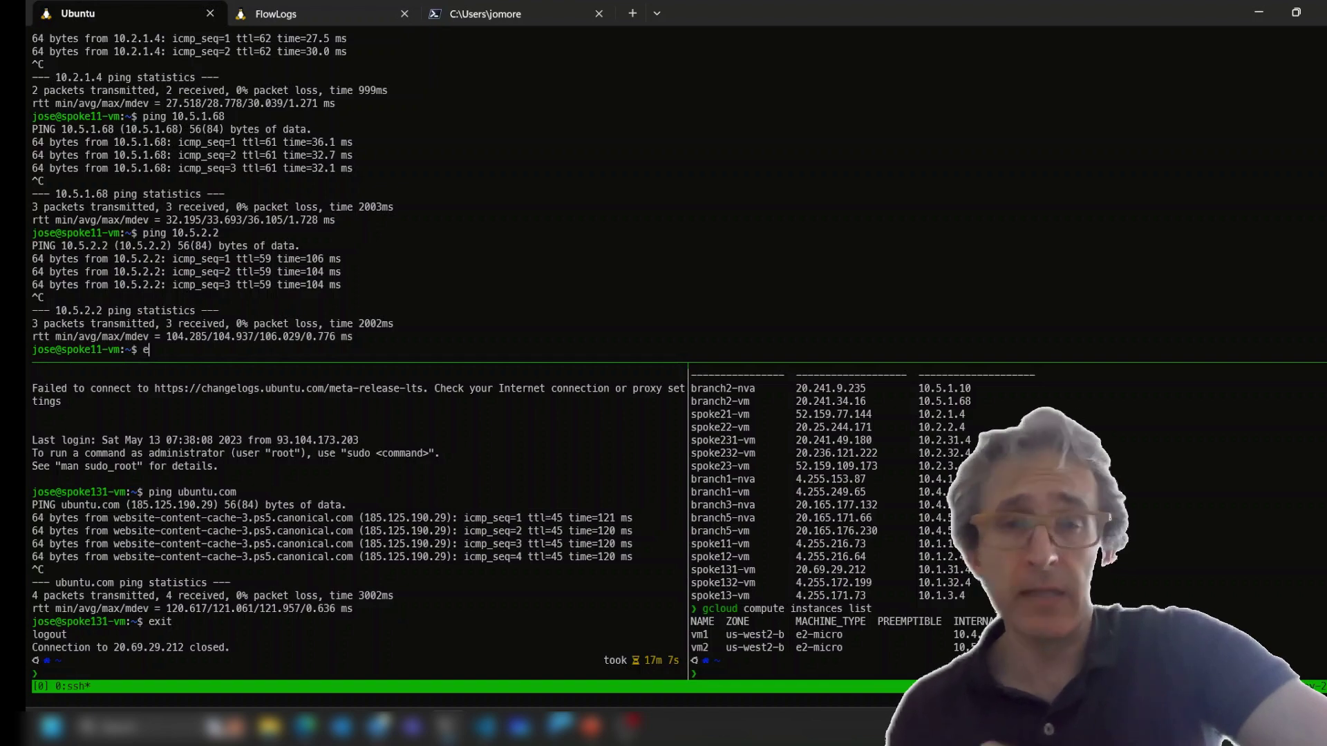
pyautogui.write('xit')
# - Exit spoke11-vm and SSH into branch1-vm (10.4.1.68) via jump host 4.255.216.73
pyautogui.press('Return')
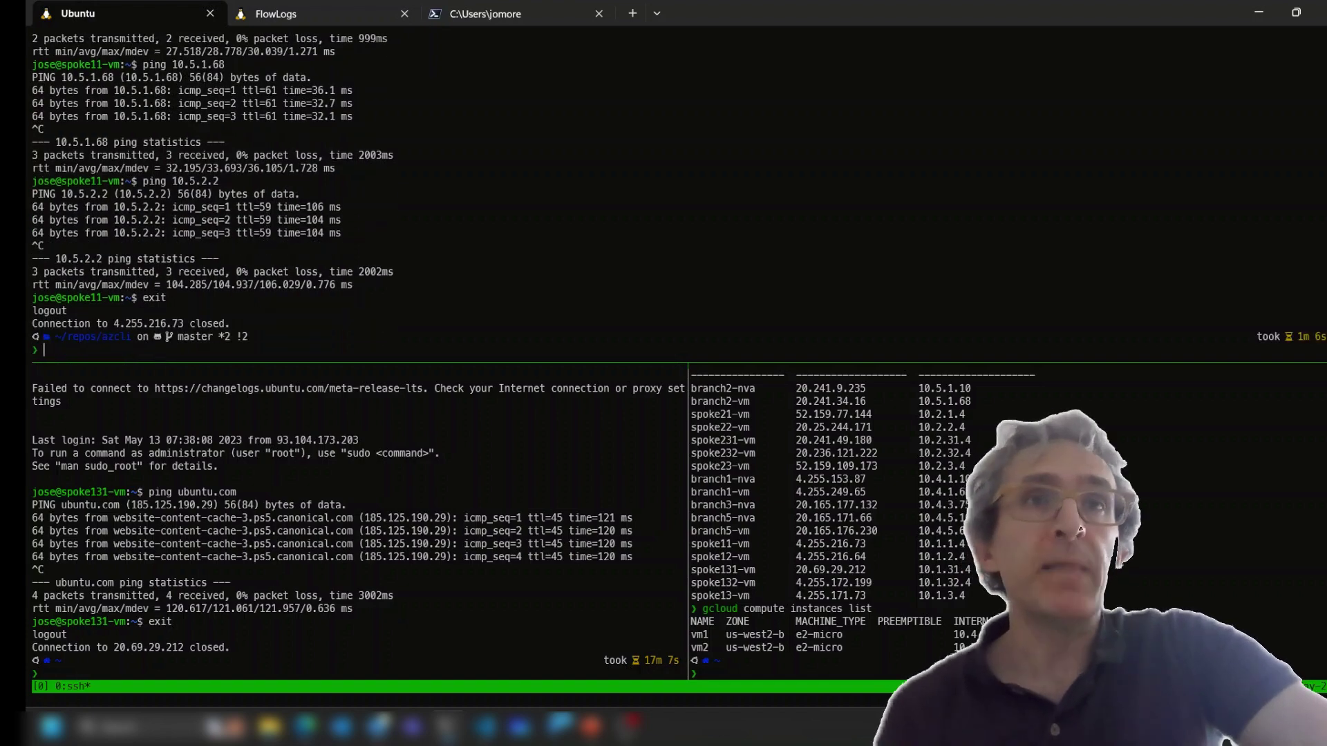
pyautogui.write('ssh ')
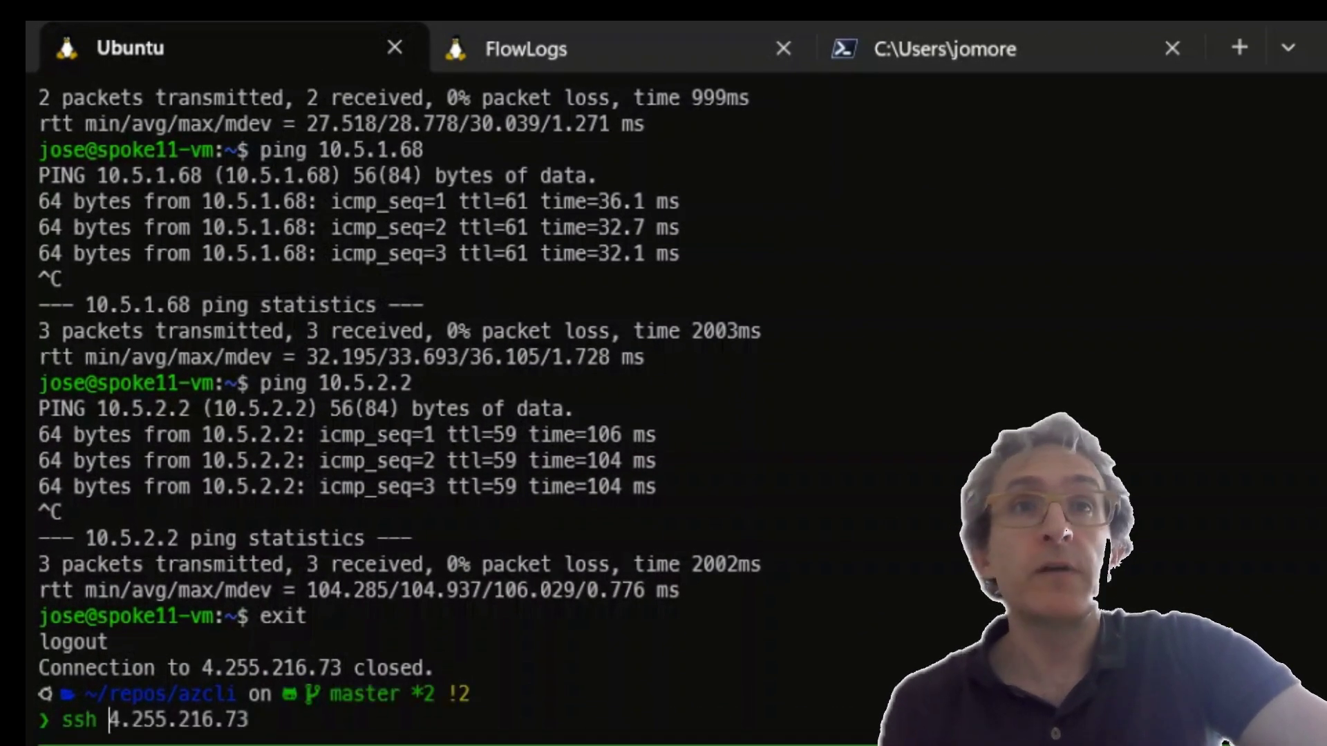
pyautogui.write('-')
pyautogui.press('BackSpace')
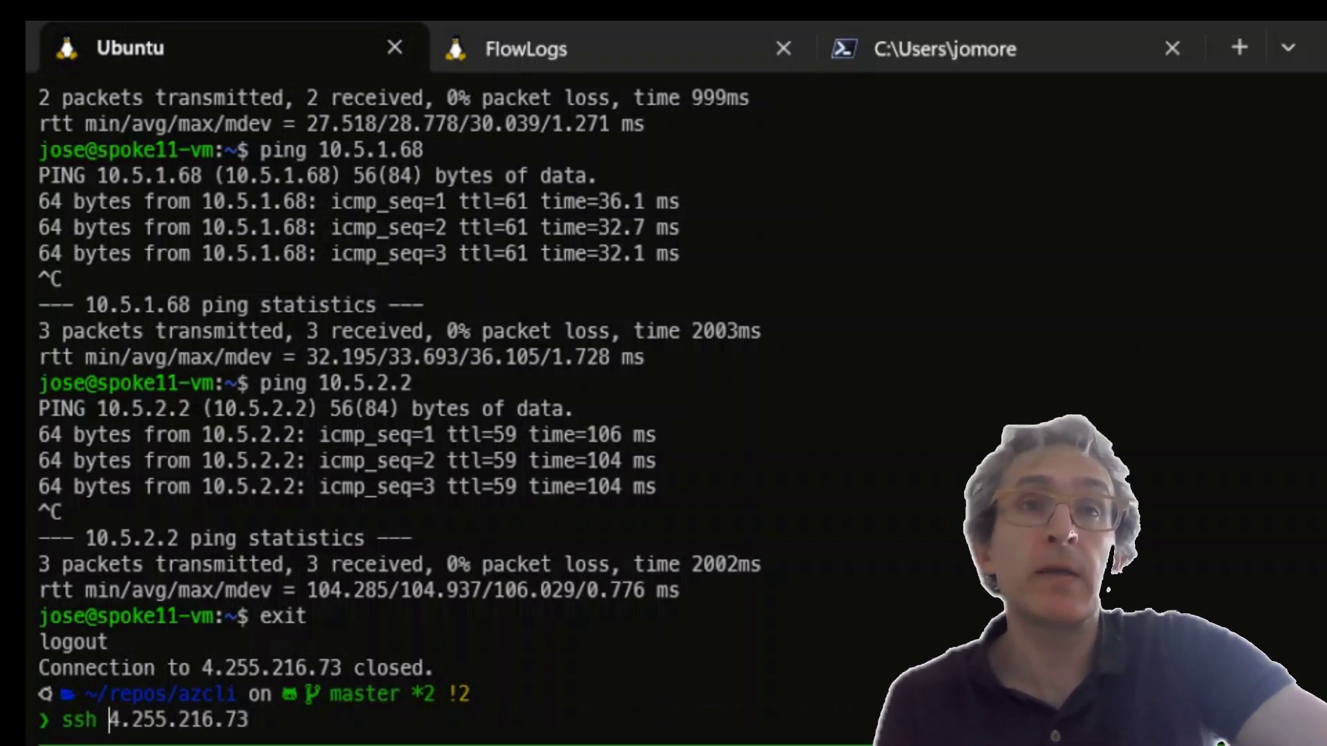
pyautogui.write('-J ')
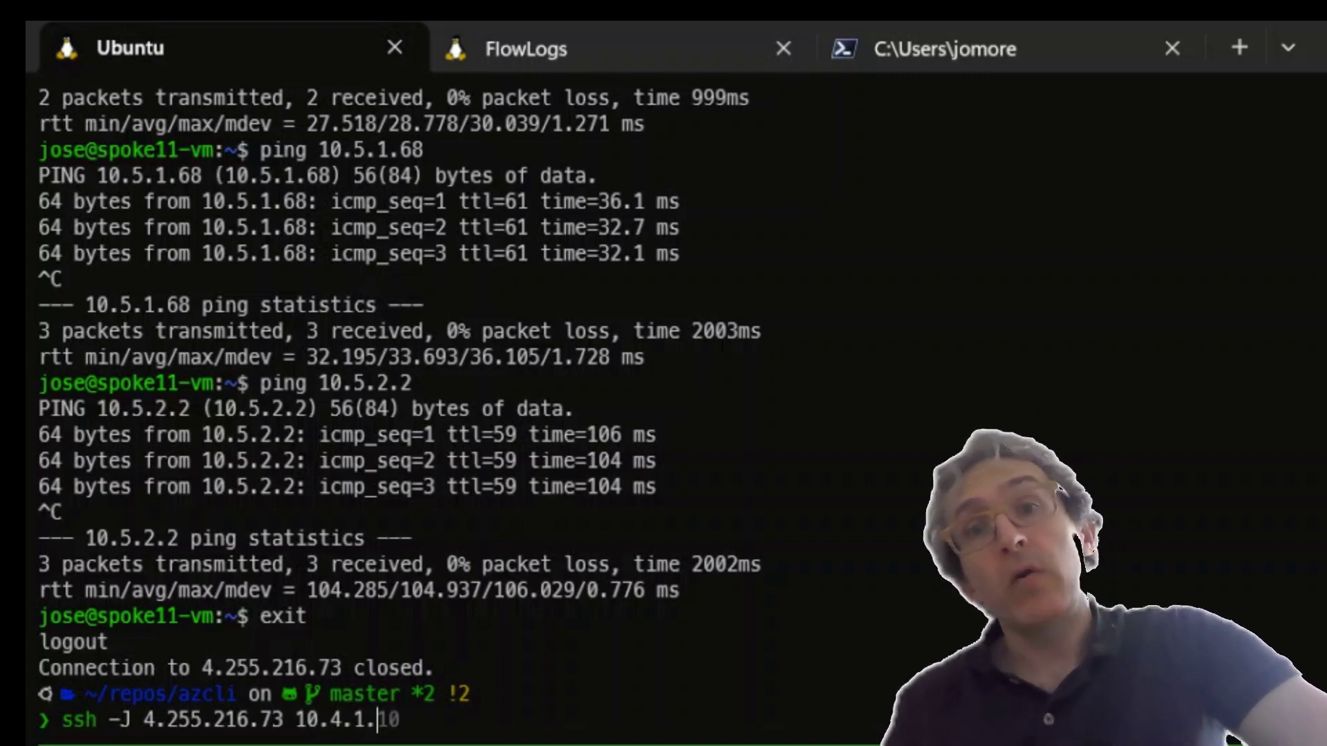
pyautogui.write('68')
pyautogui.press('Return')
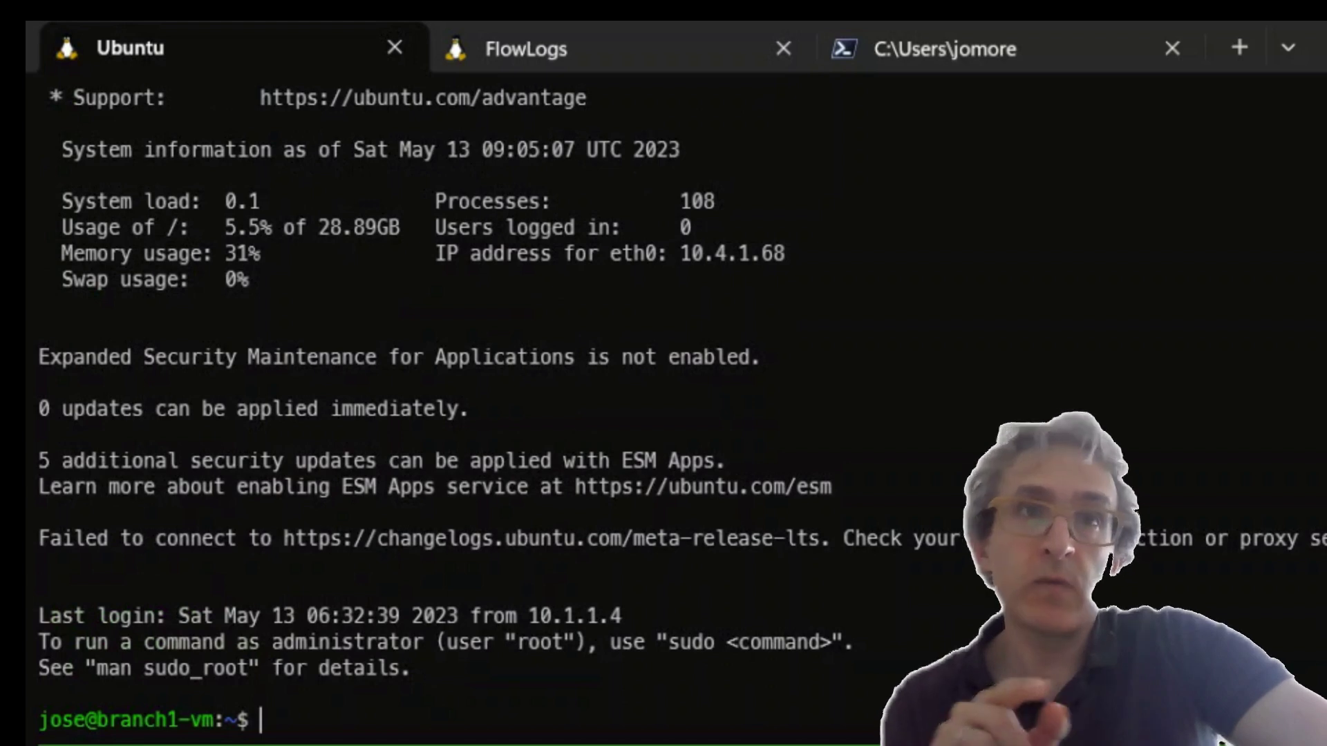
pyautogui.press('Return')
pyautogui.press('Return')
pyautogui.press('Return')
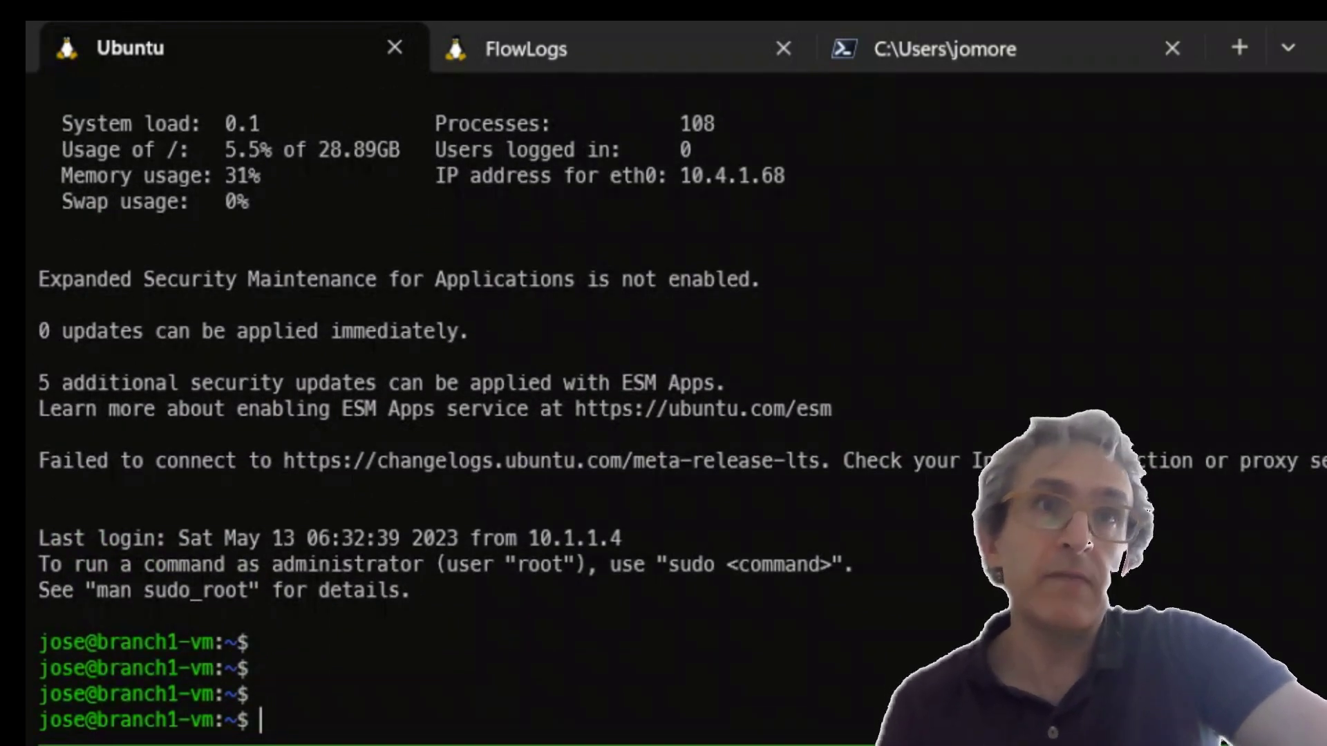
pyautogui.write('ping10.5.1.')
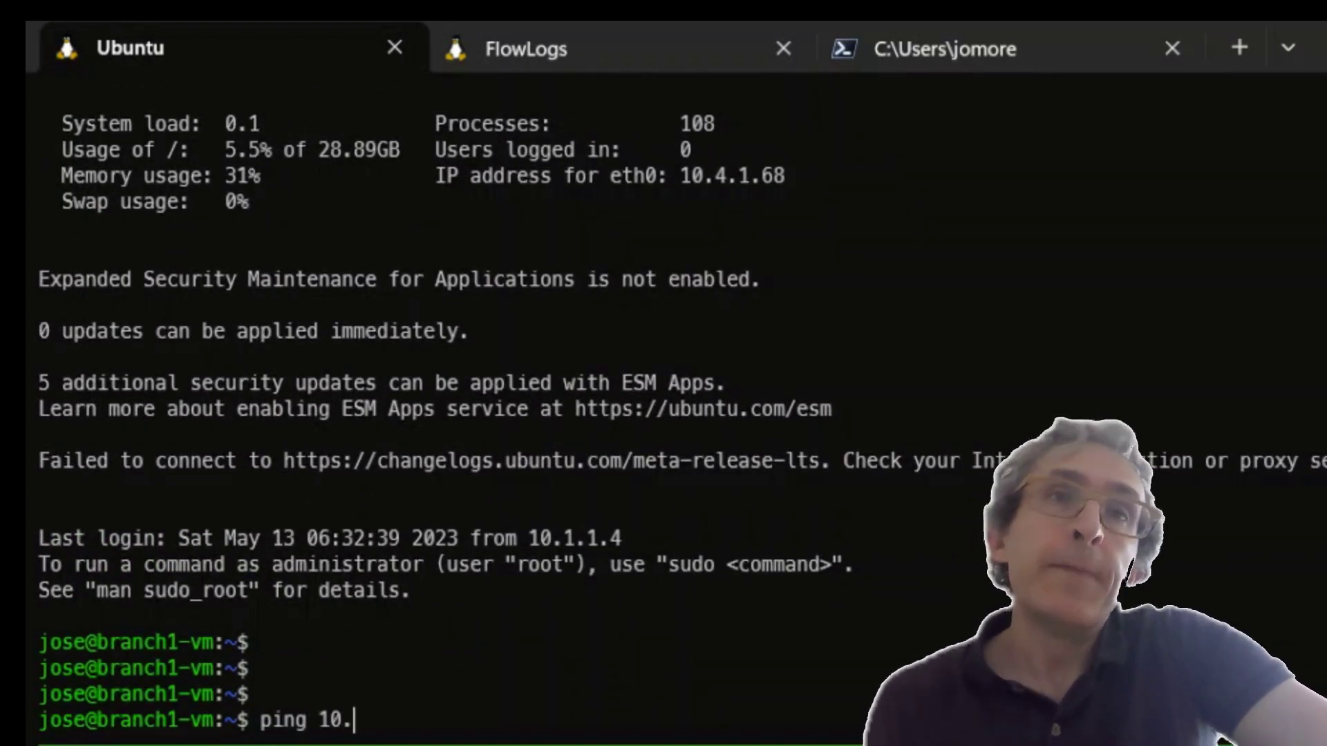
pyautogui.write('68')
# - Ping 10.5.1.68 from branch1-vm with 0% loss, then list its interfaces with 'ip a'
pyautogui.press('Return')
pyautogui.hotkey('ctrl', 'c')
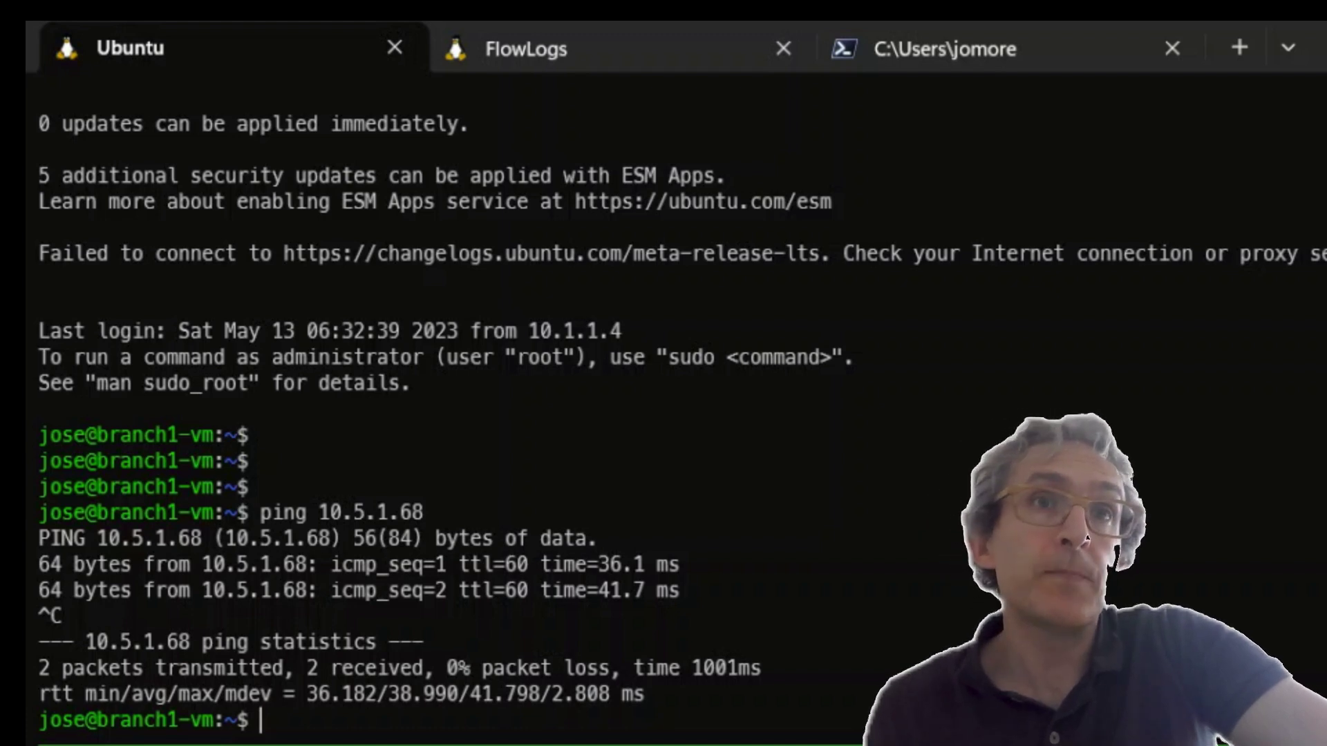
pyautogui.write('ipa')
pyautogui.press('Return')
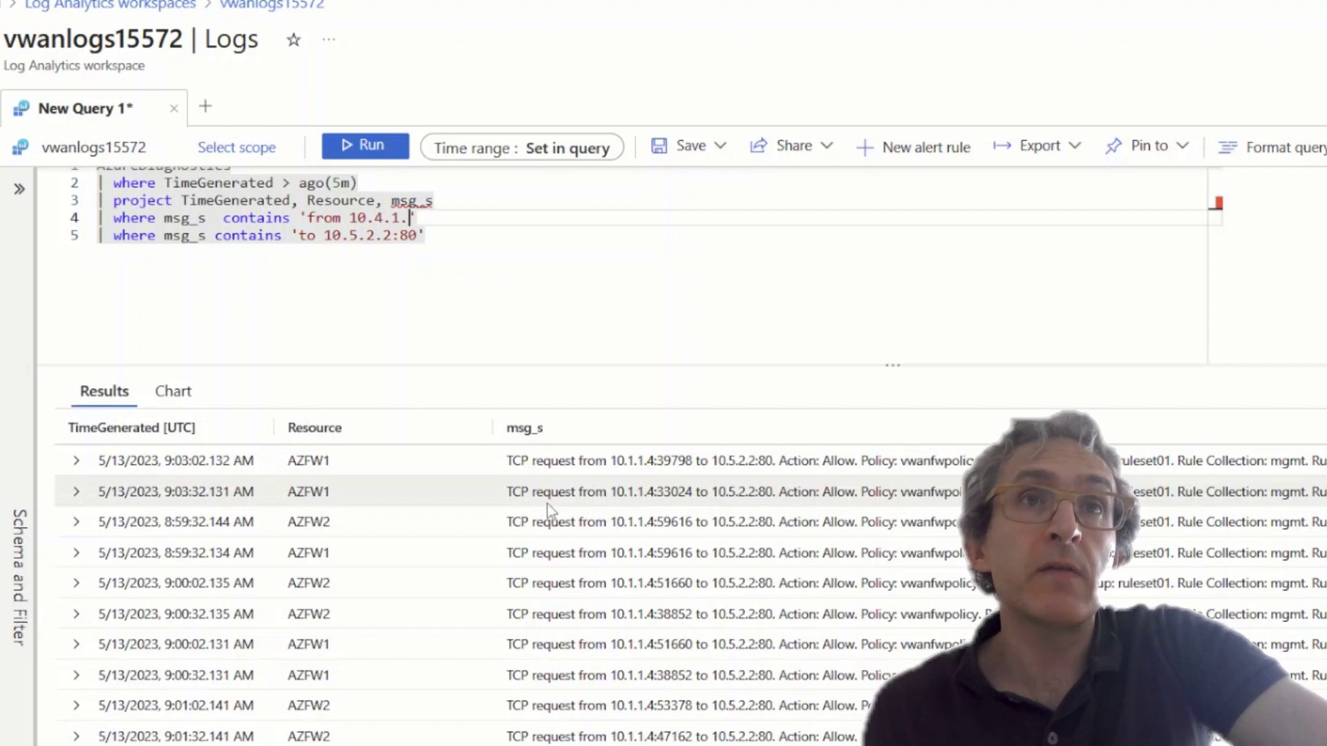
# - Change the log query to source 10.4.1.68 and destination 10.5.1.68:80, then run it
pyautogui.press('Down')
pyautogui.press('Left')
pyautogui.press('Left')
pyautogui.press('Left')
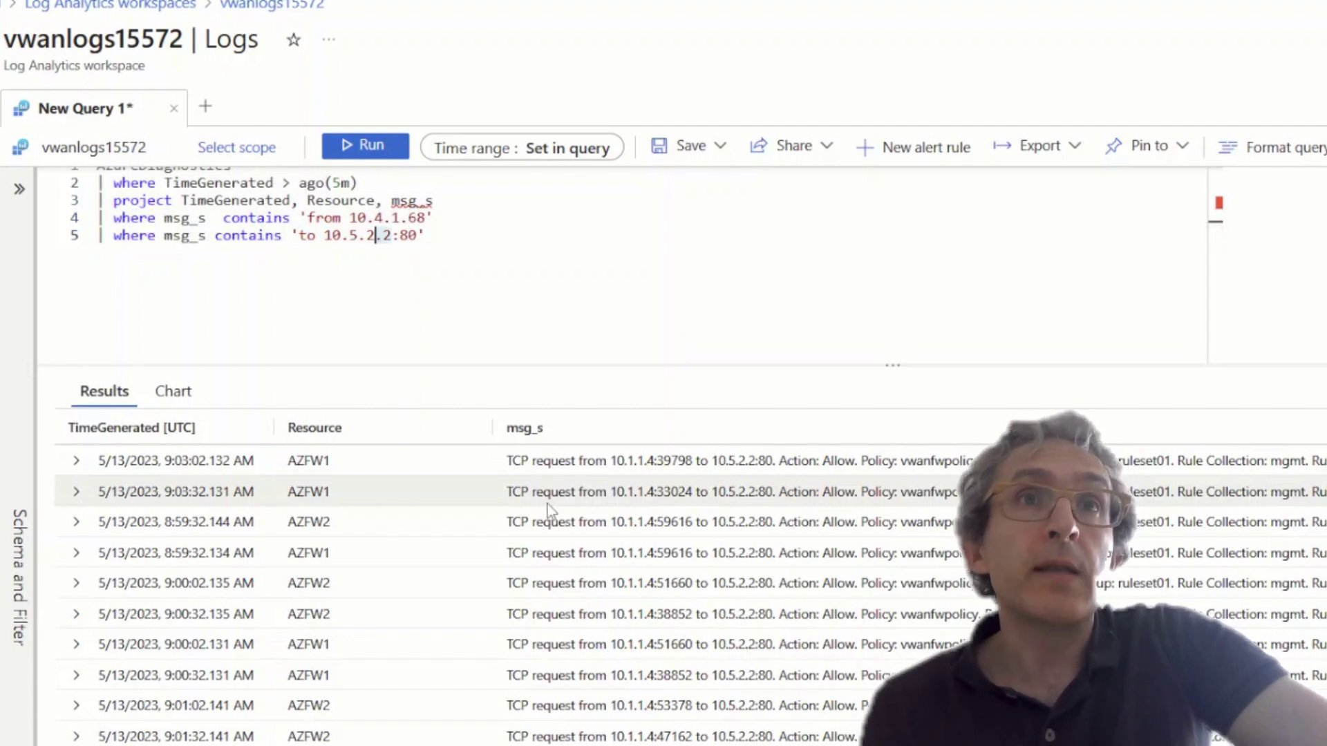
pyautogui.write('1.68')
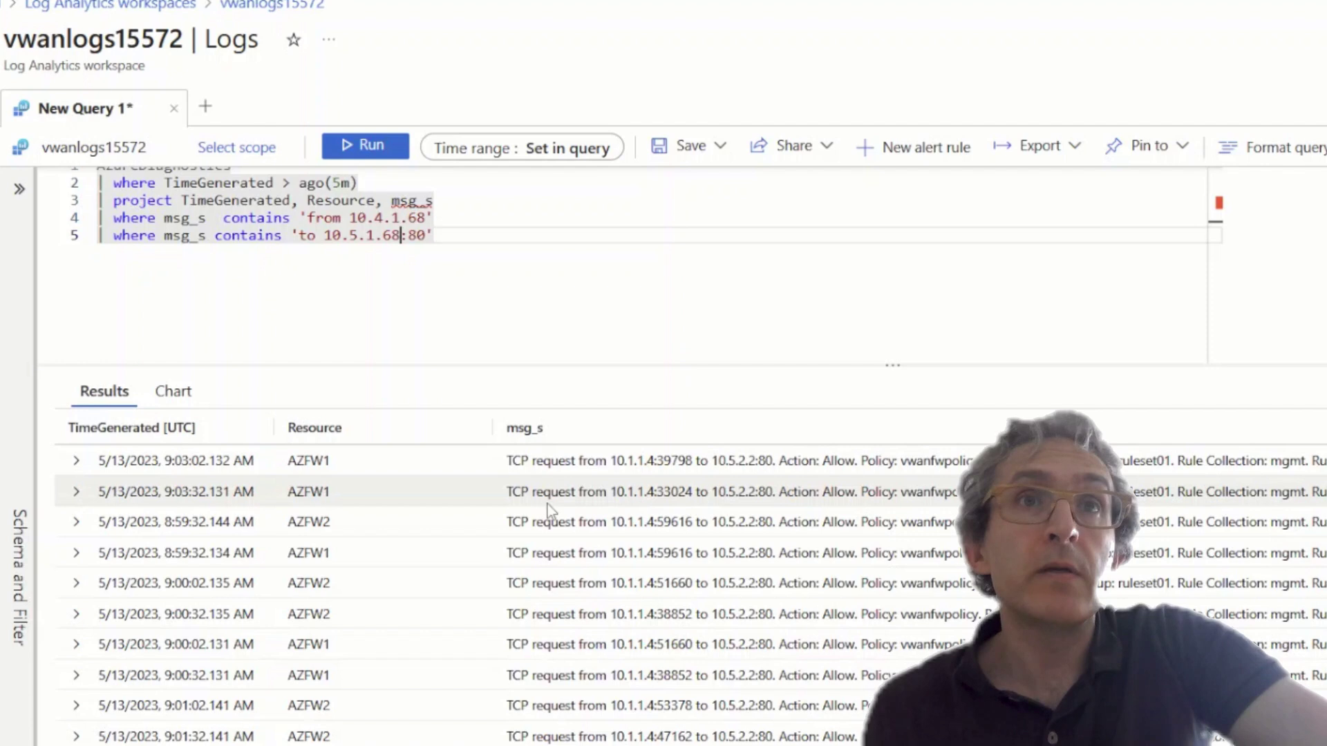
pyautogui.hotkey('shift', 'Return')
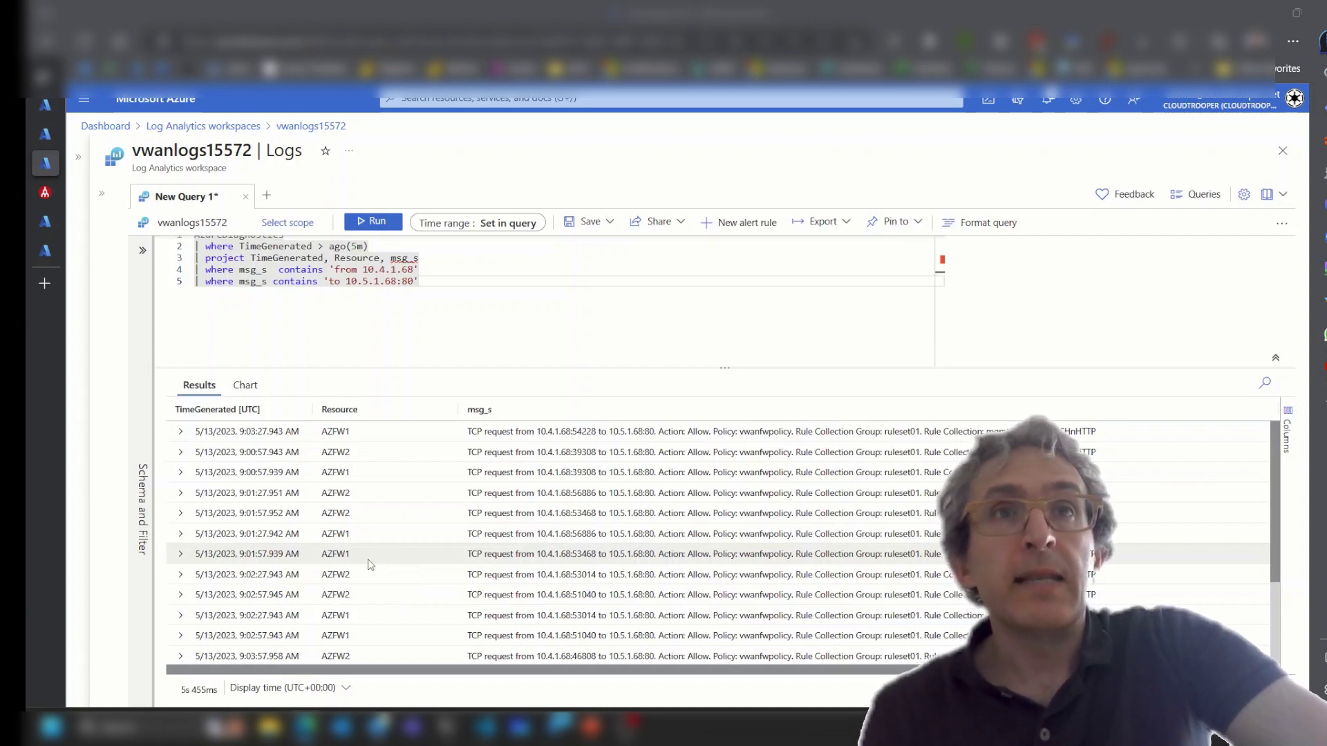
pyautogui.hotkey('alt', 'Tab')
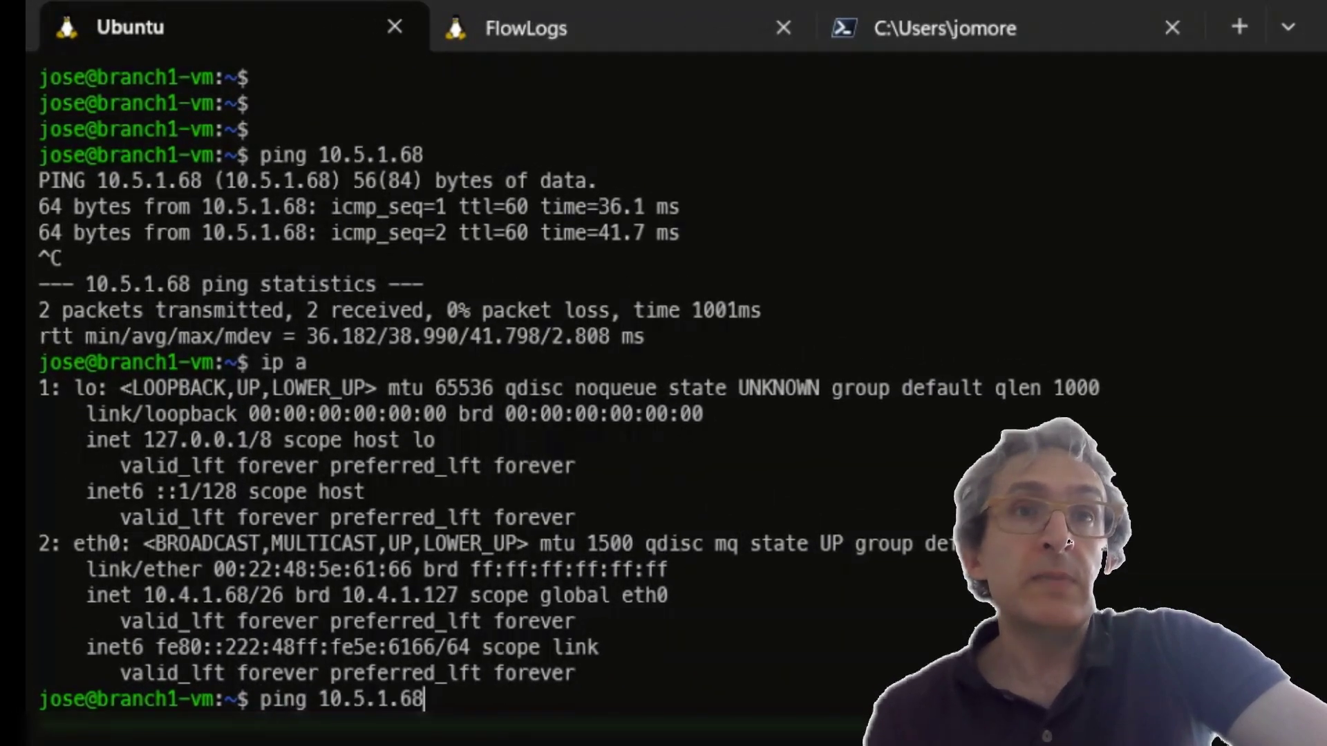
# - Ping 10.5.2.2 from branch1-vm, stopping after three replies with 0% loss
pyautogui.press('BackSpace')
pyautogui.press('BackSpace')
pyautogui.press('BackSpace')
pyautogui.press('BackSpace')
pyautogui.write('2.2')
pyautogui.press('Return')
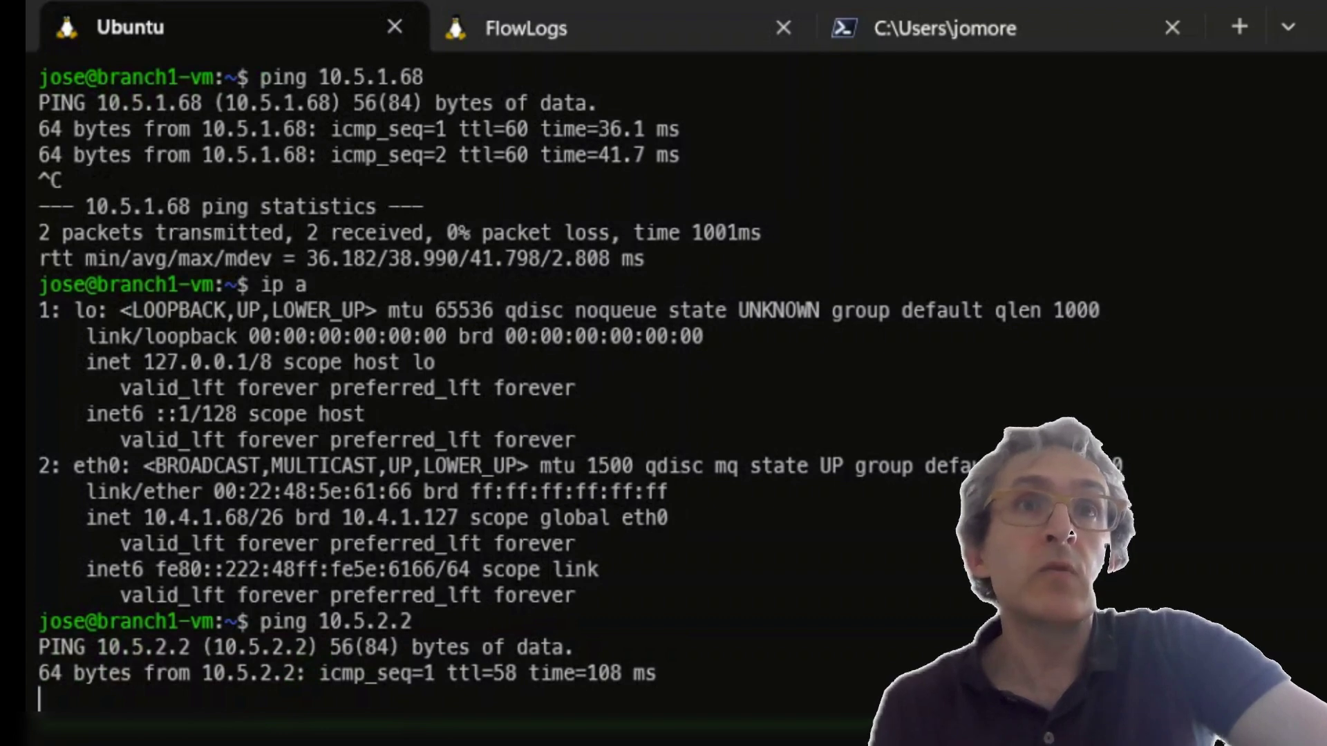
pyautogui.hotkey('ctrl', 'c')
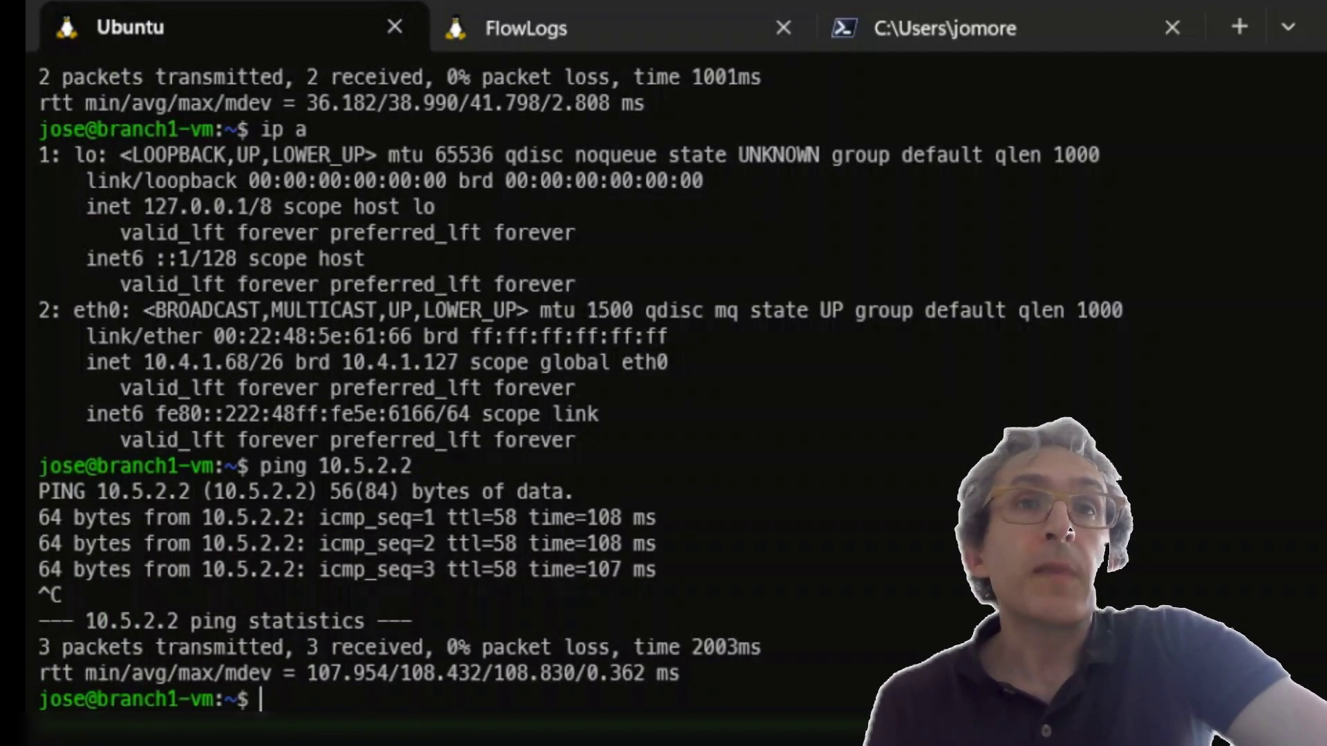
pyautogui.hotkey('alt', 'Tab')
pyautogui.hotkey('alt', 'Tab')
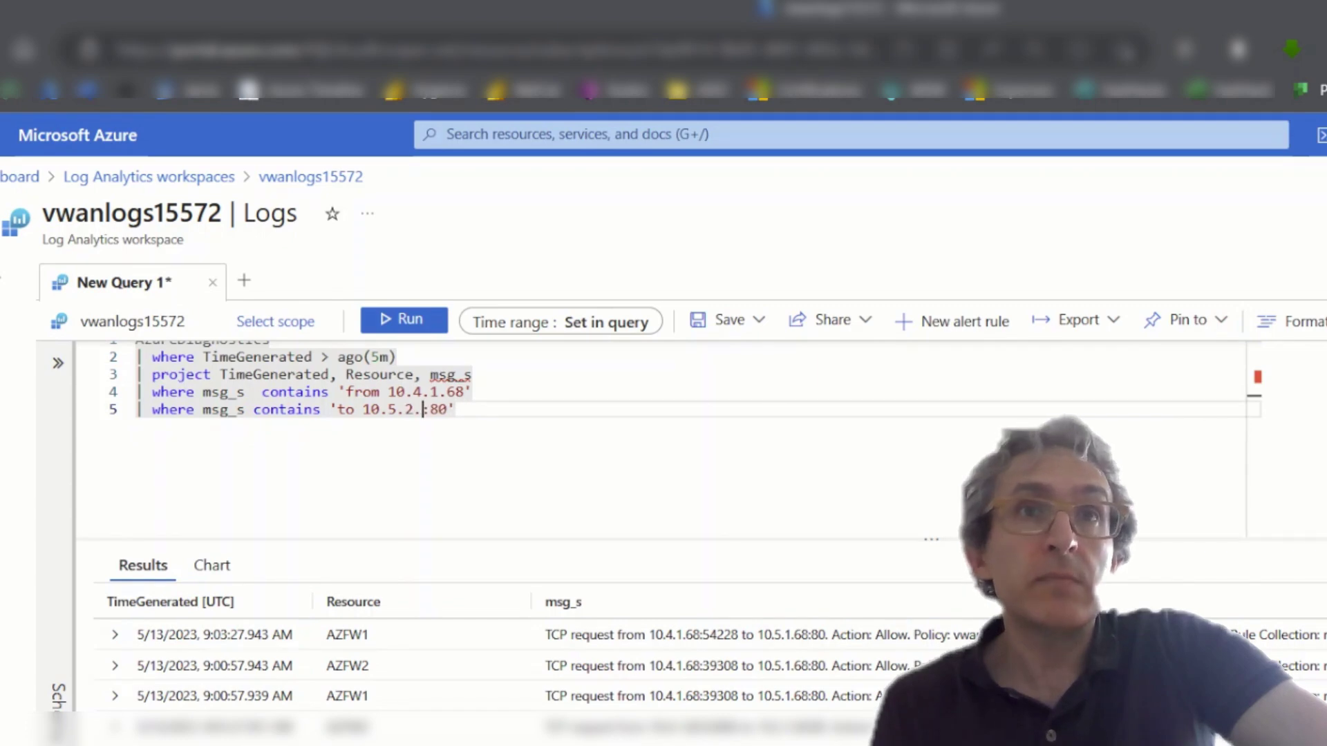
# - Run the log query for 10.4.1.68 to 10.5.2.2:80, listing allowed requests on AZFW1 and AZFW2
pyautogui.hotkey('shift', 'Return')
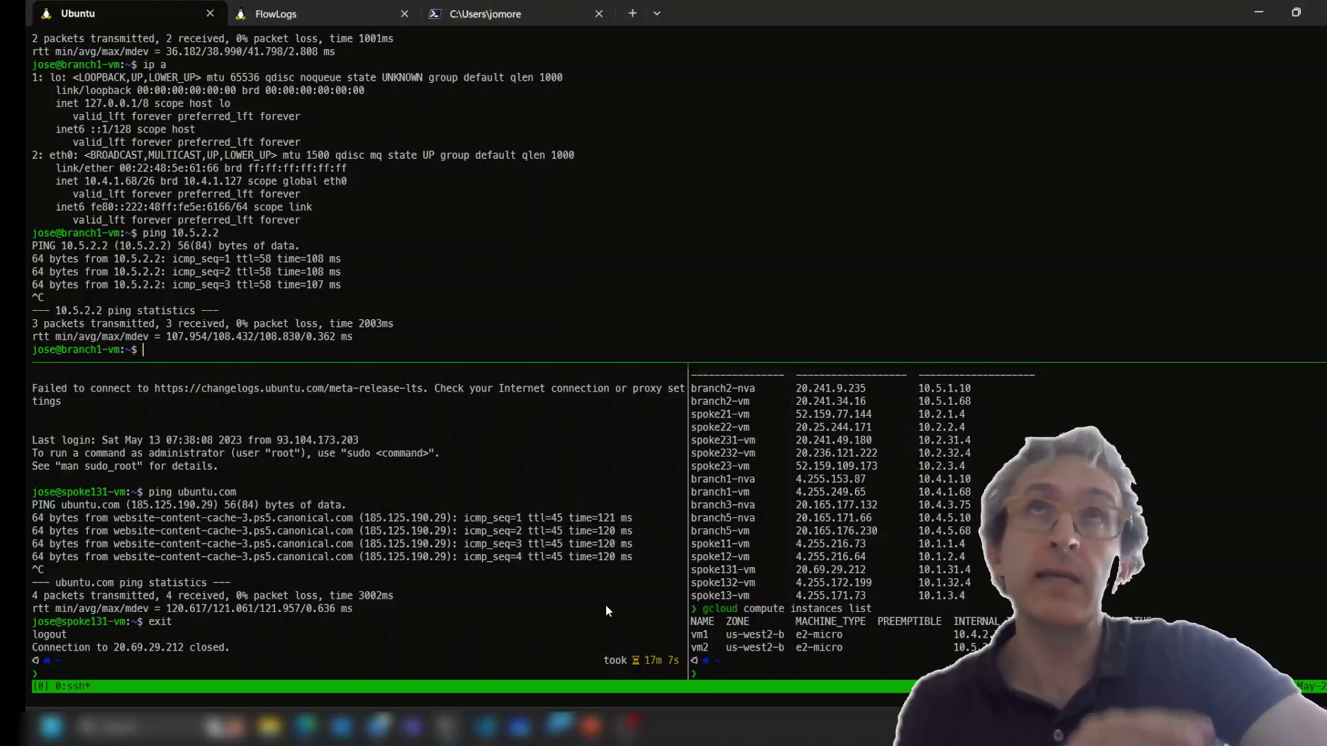
pyautogui.write('ping 10.')
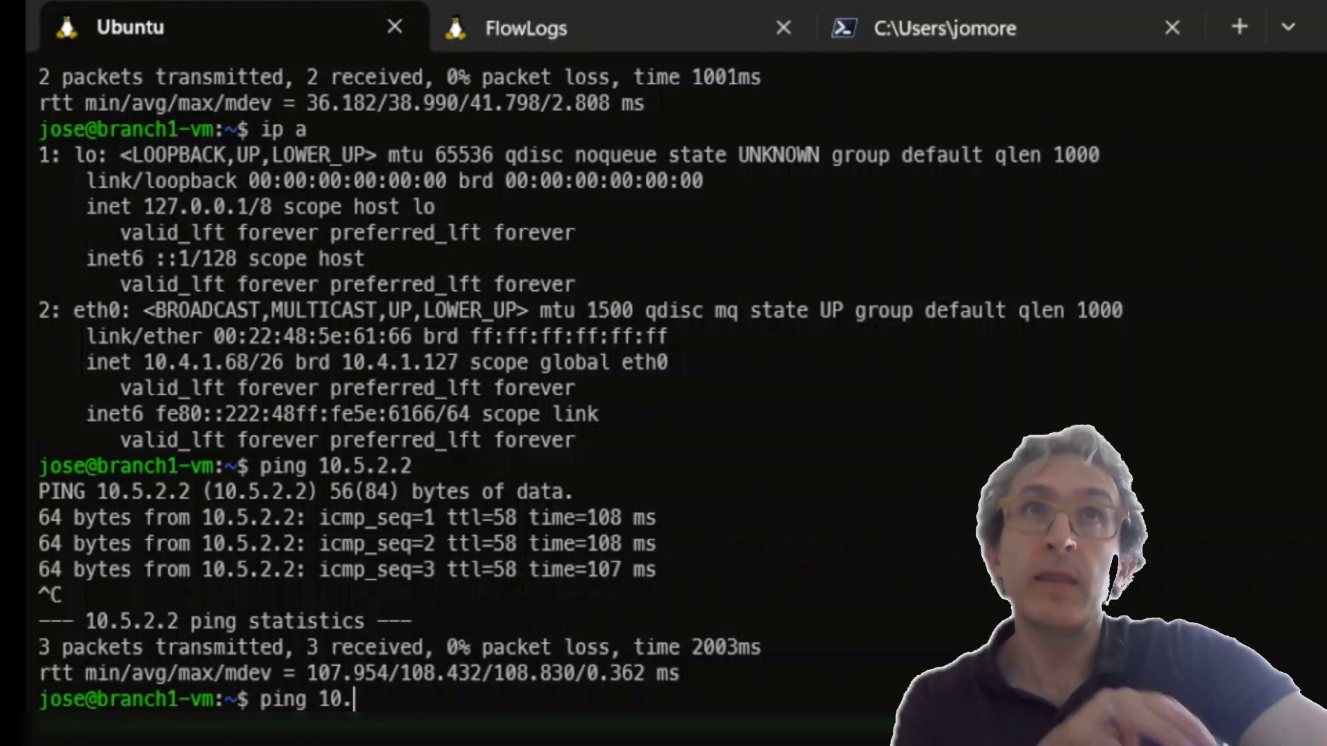
pyautogui.write('4.2..2')
# - Ping 10.4.2.2 from branch1-vm and stop after three replies with 0% loss
pyautogui.press('BackSpace')
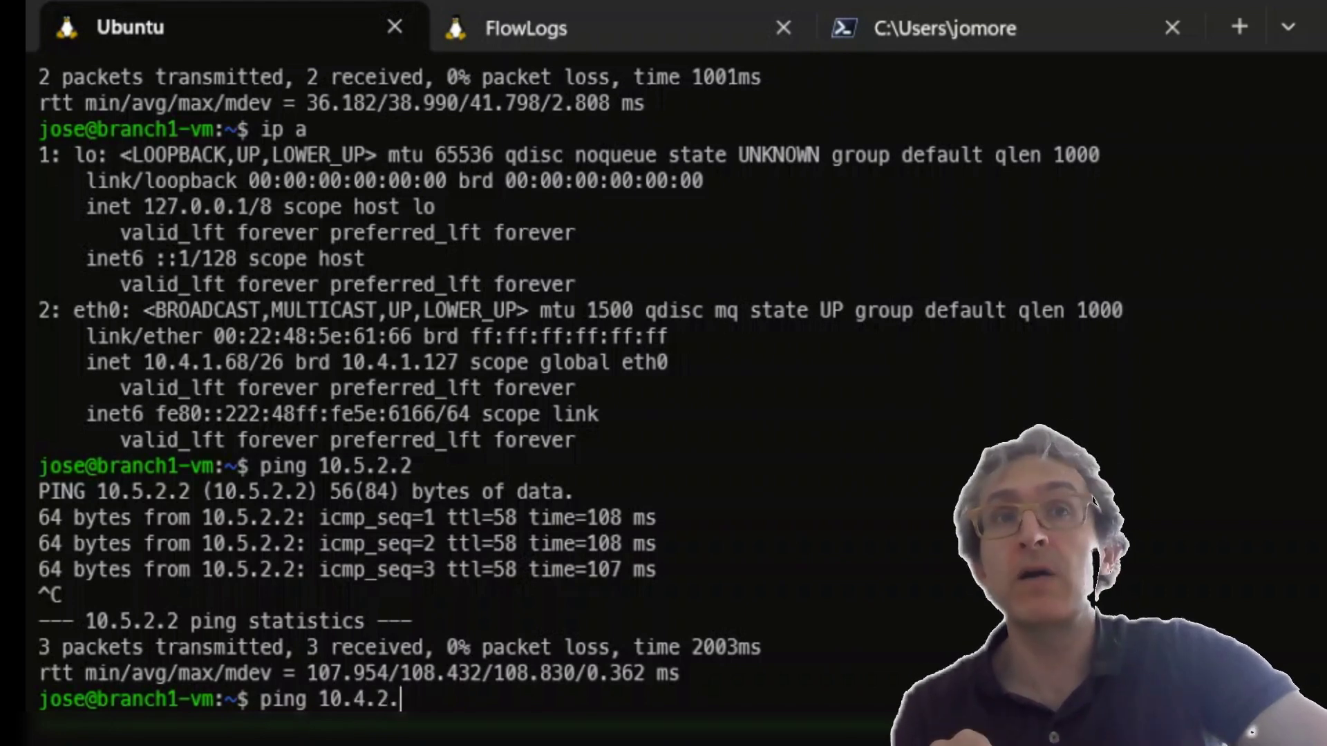
pyautogui.write('2')
pyautogui.press('Return')
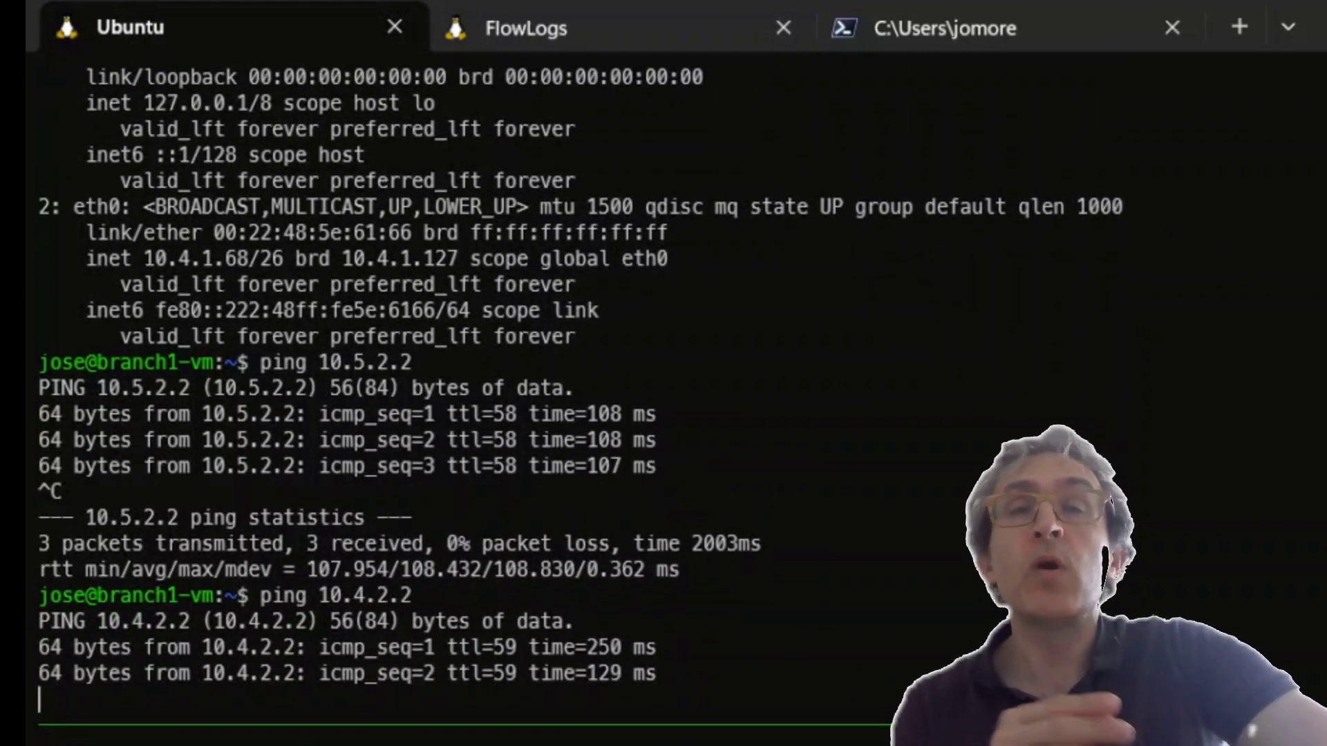
pyautogui.hotkey('ctrl', 'c')
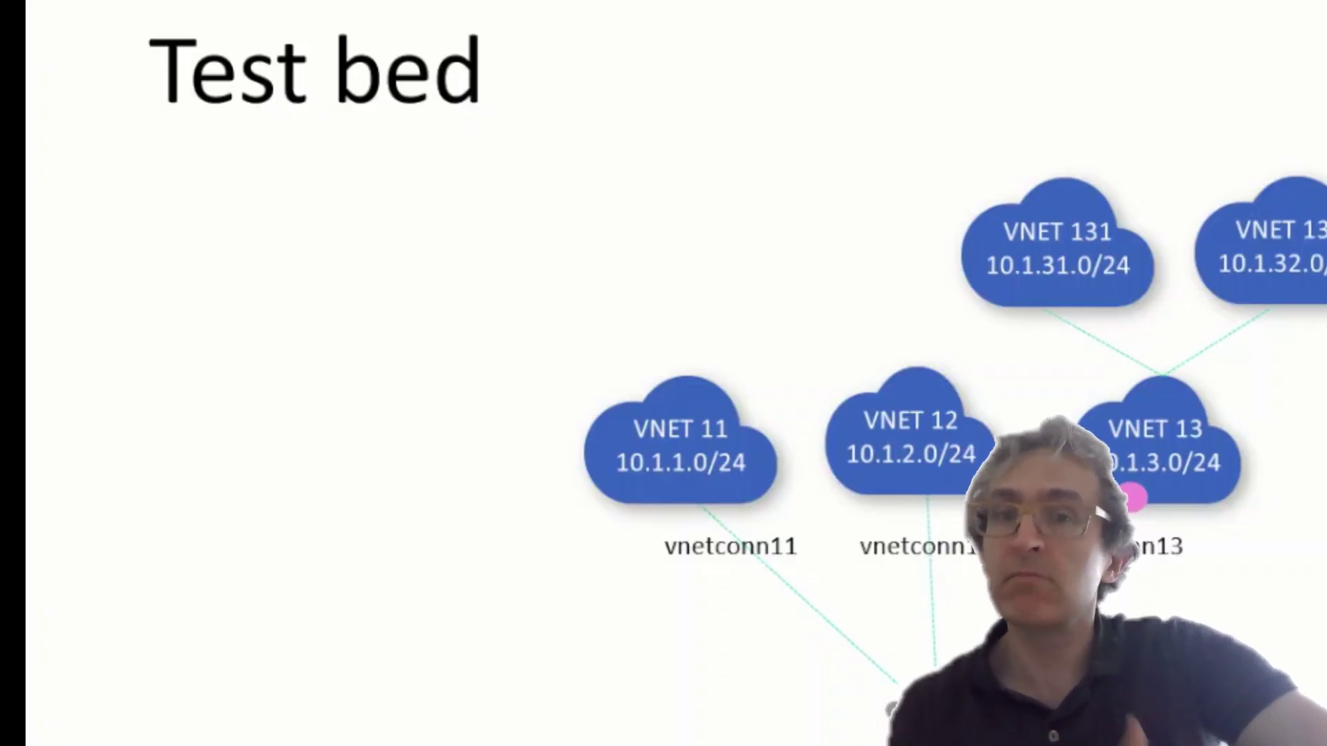
# - Run the AzureDiagnostics query twice, showing allowed 10.4.1.68 to 10.4.2.2:80 requests on AZFW1
pyautogui.hotkey('alt', 'Tab')
pyautogui.press('Tab')
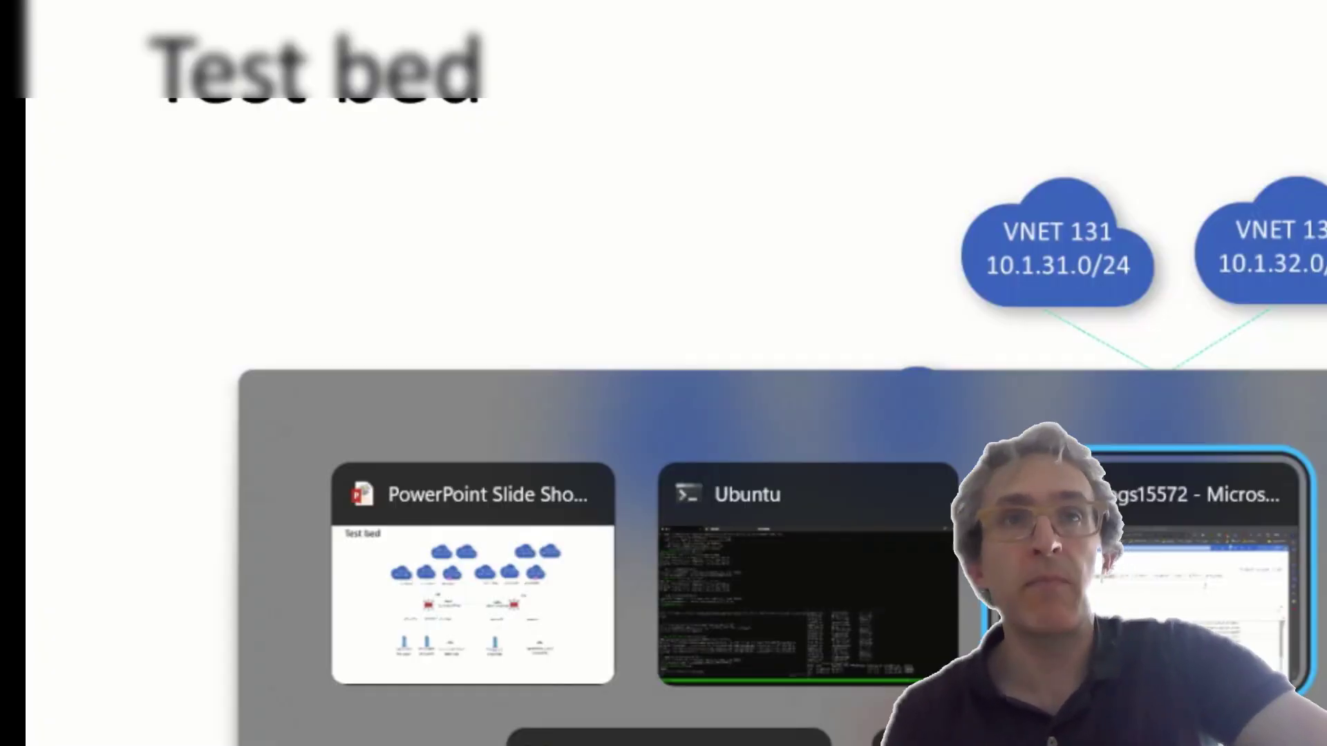
pyautogui.hotkey('shift', 'Return')
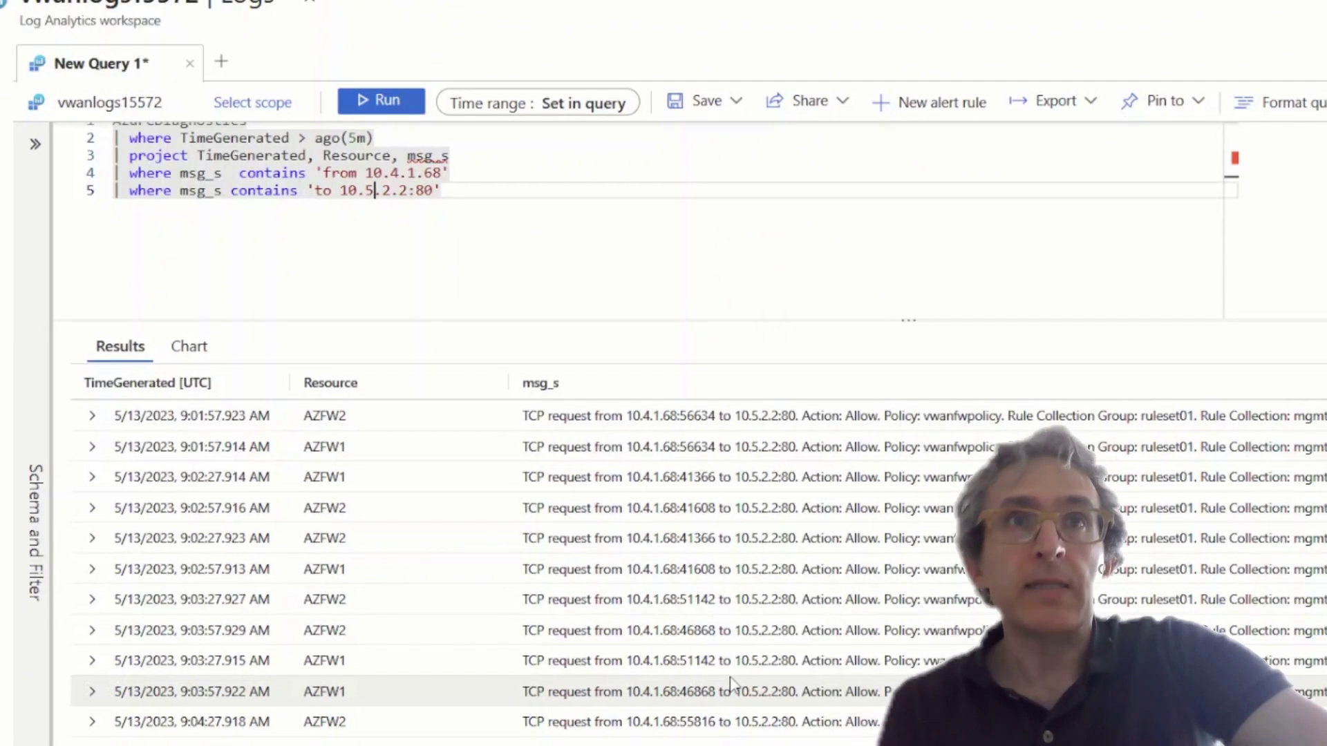
pyautogui.hotkey('shift', 'Return')
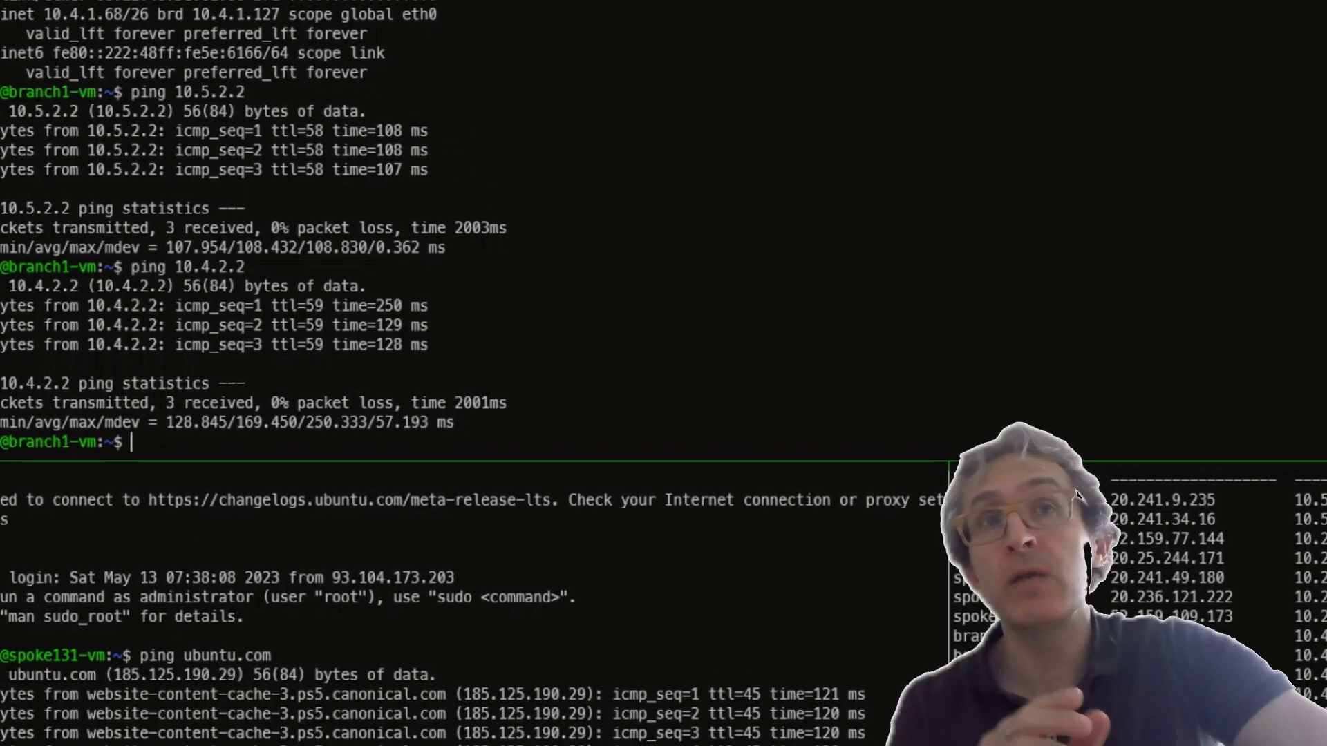
# - Ping 10.4.5.68 from branch1-vm, getting four replies with 0% packet loss
pyautogui.press('Up')
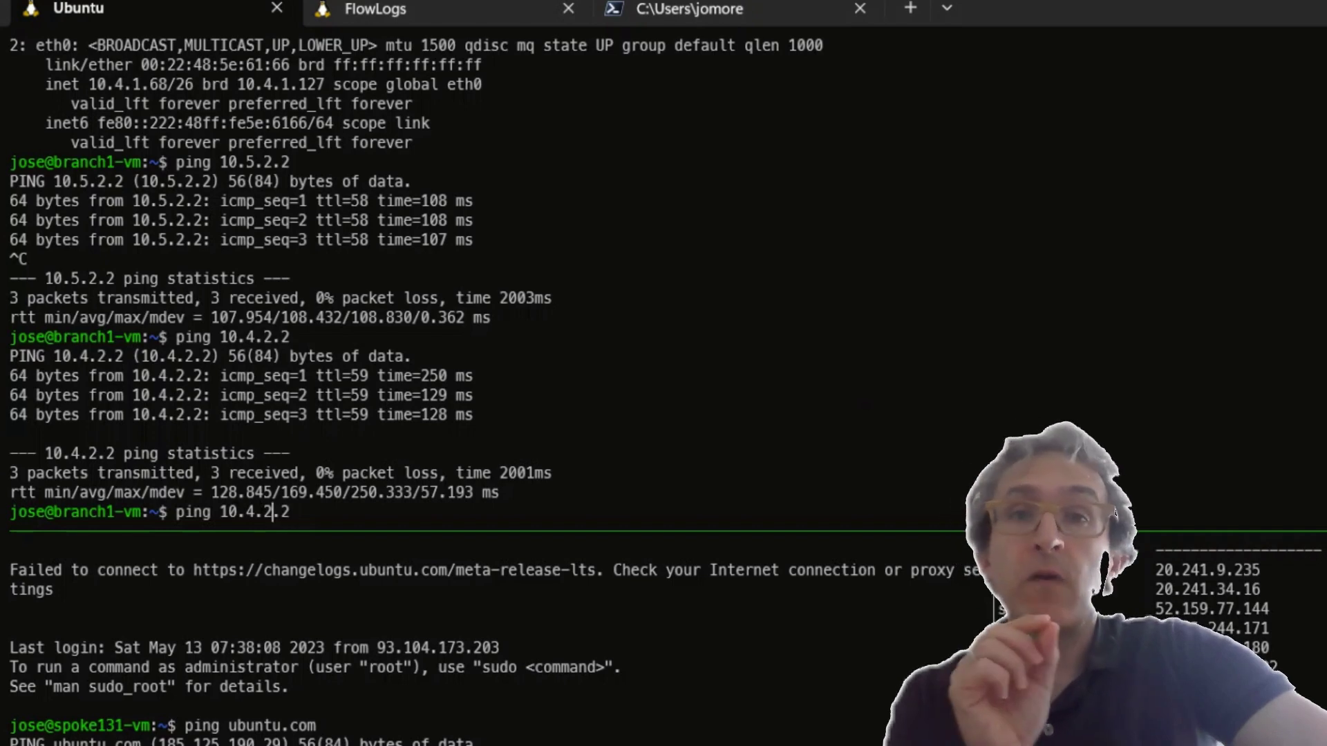
pyautogui.press('BackSpace')
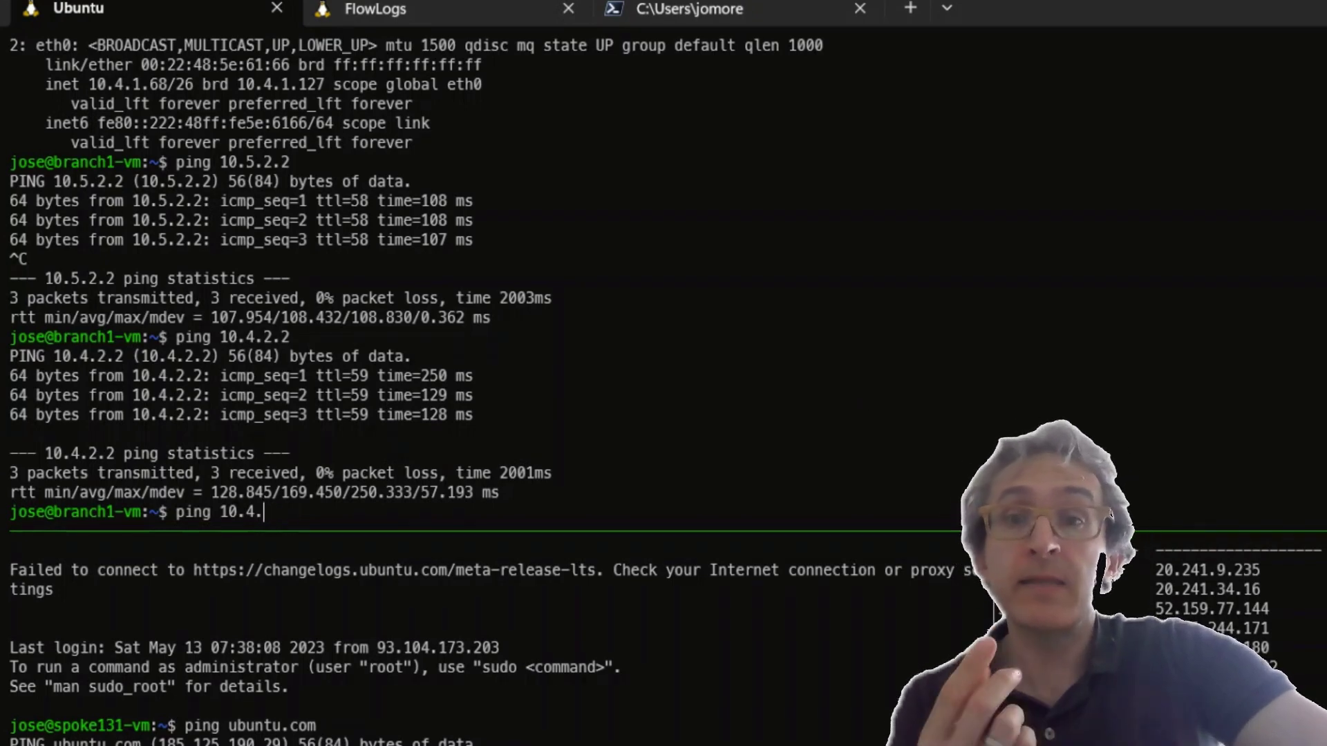
pyautogui.write('5.68')
pyautogui.press('Return')
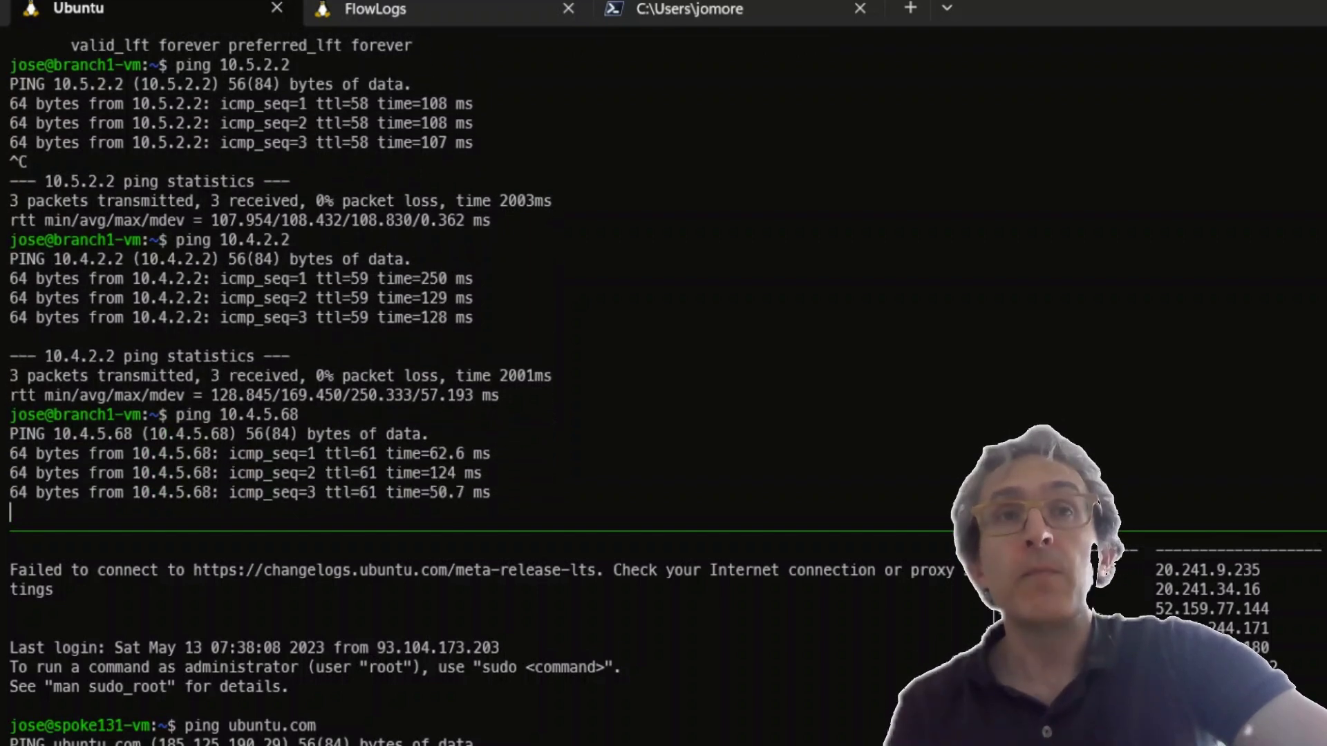
pyautogui.hotkey('ctrl', 'c')
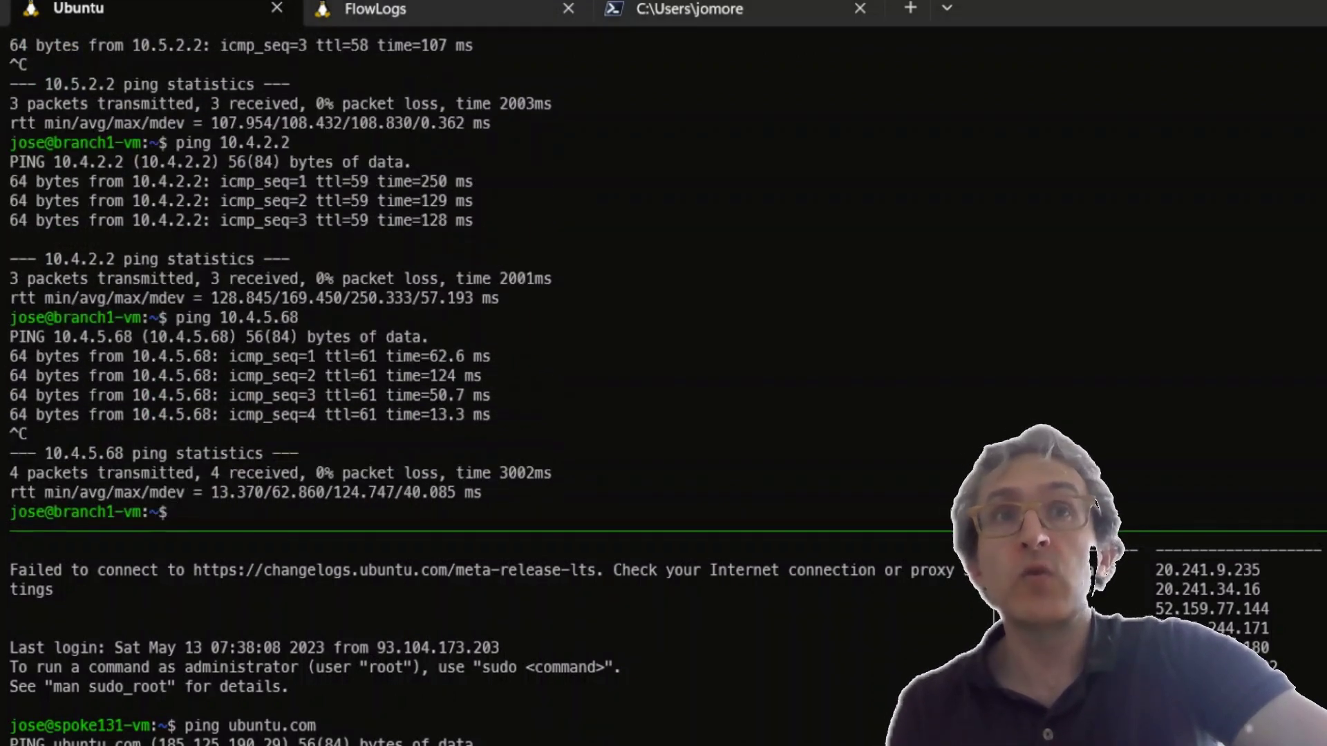
# - Change the query destination to 10.4.5.68:80 and run it, showing allowed requests on AZFW1
pyautogui.hotkey('alt', 'Tab')
pyautogui.hotkey('alt', 'Tab')
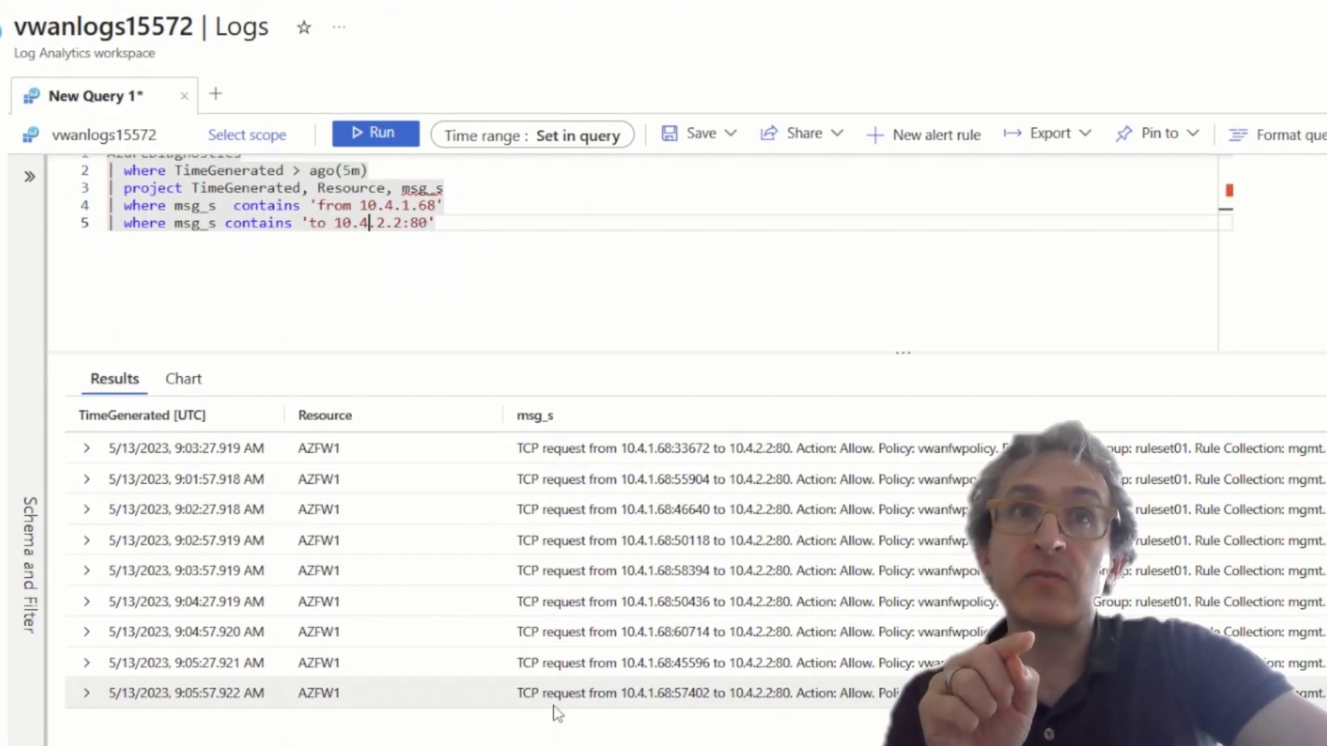
pyautogui.press('Right')
pyautogui.press('Right')
pyautogui.press('Right')
pyautogui.press('BackSpace')
pyautogui.press('BackSpace')
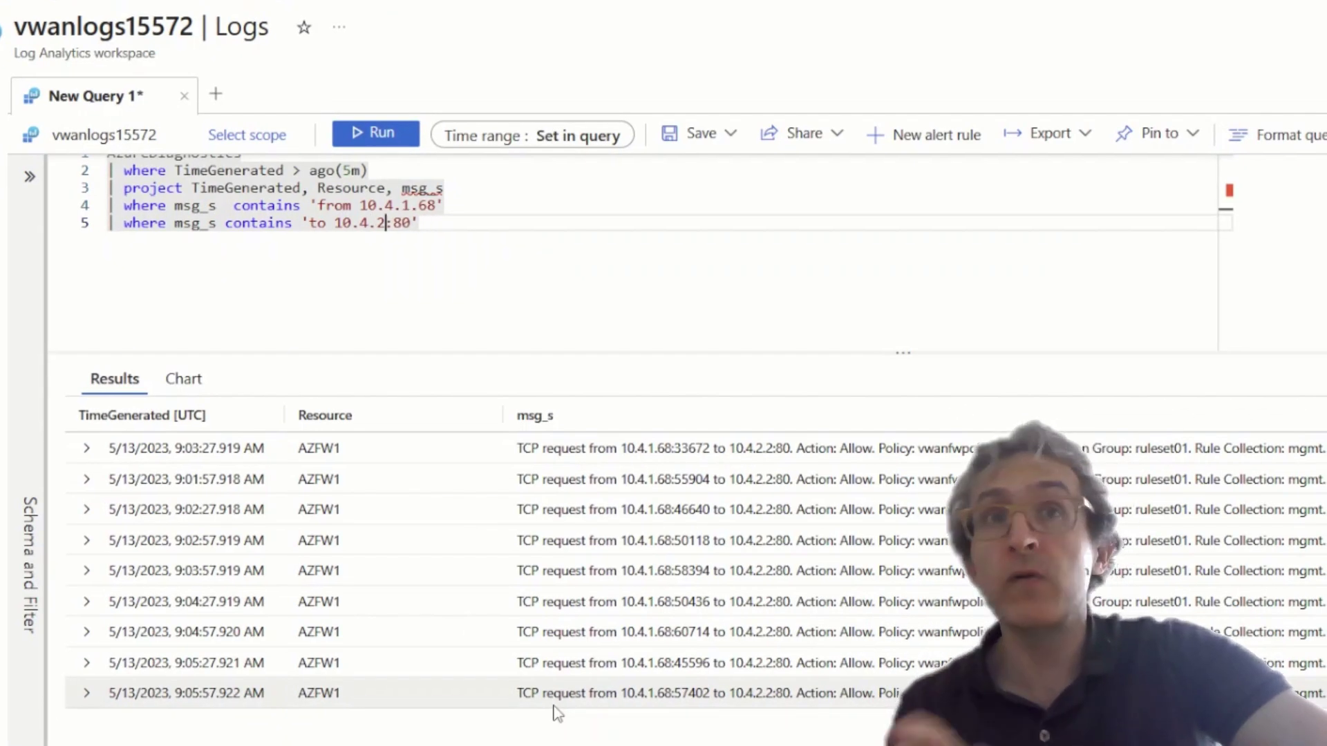
pyautogui.press('BackSpace')
pyautogui.write('5.68')
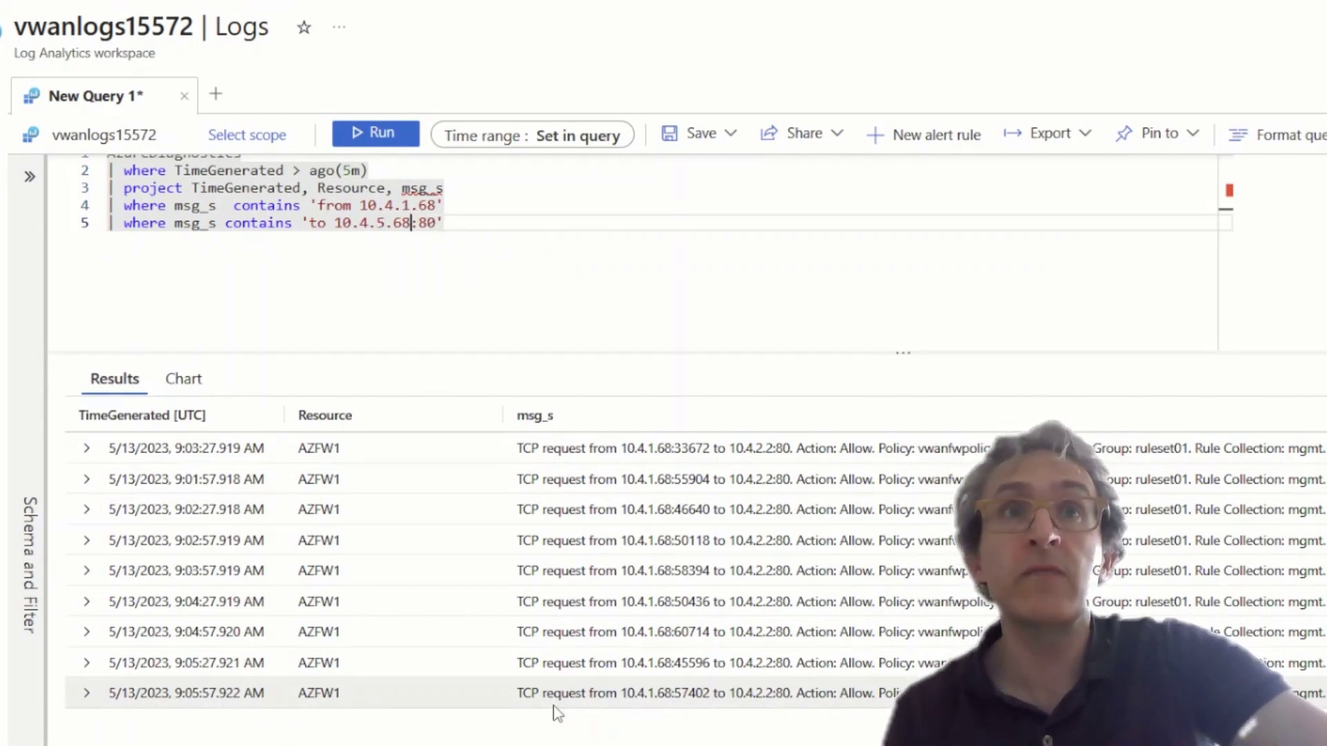
pyautogui.hotkey('shift', 'Return')
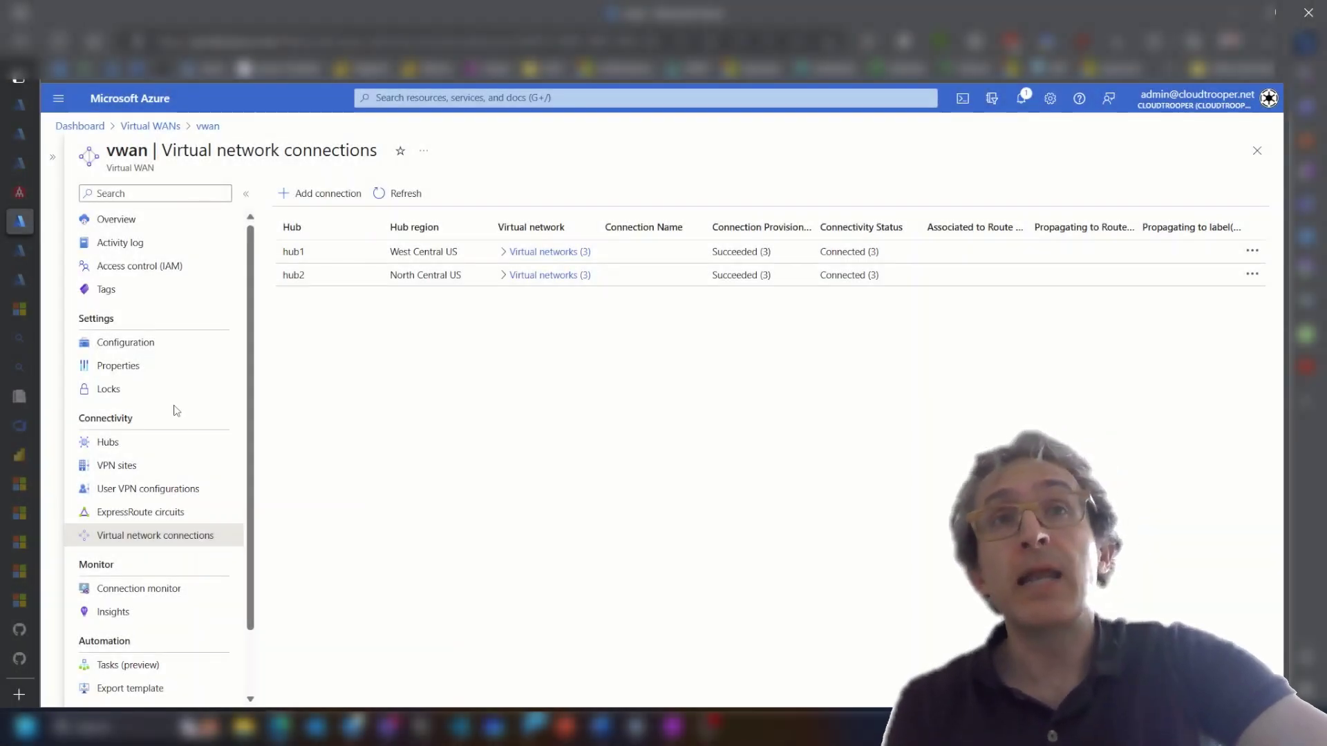
# - Draft a hub1 connection with resource group argtest and vnet1, then discard it unsaved
pyautogui.click(298, 192)
pyautogui.write('testconnections')
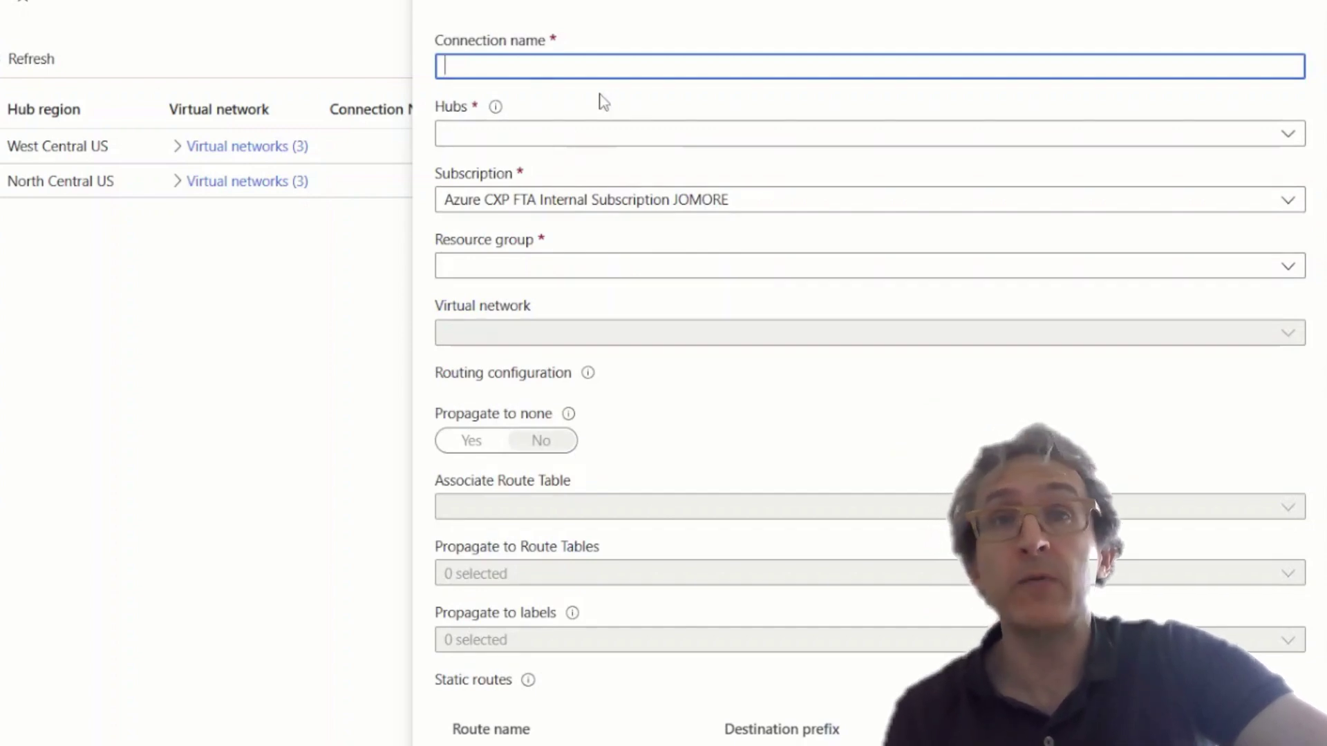
pyautogui.click(503, 135)
pyautogui.click(663, 239)
pyautogui.click(565, 237)
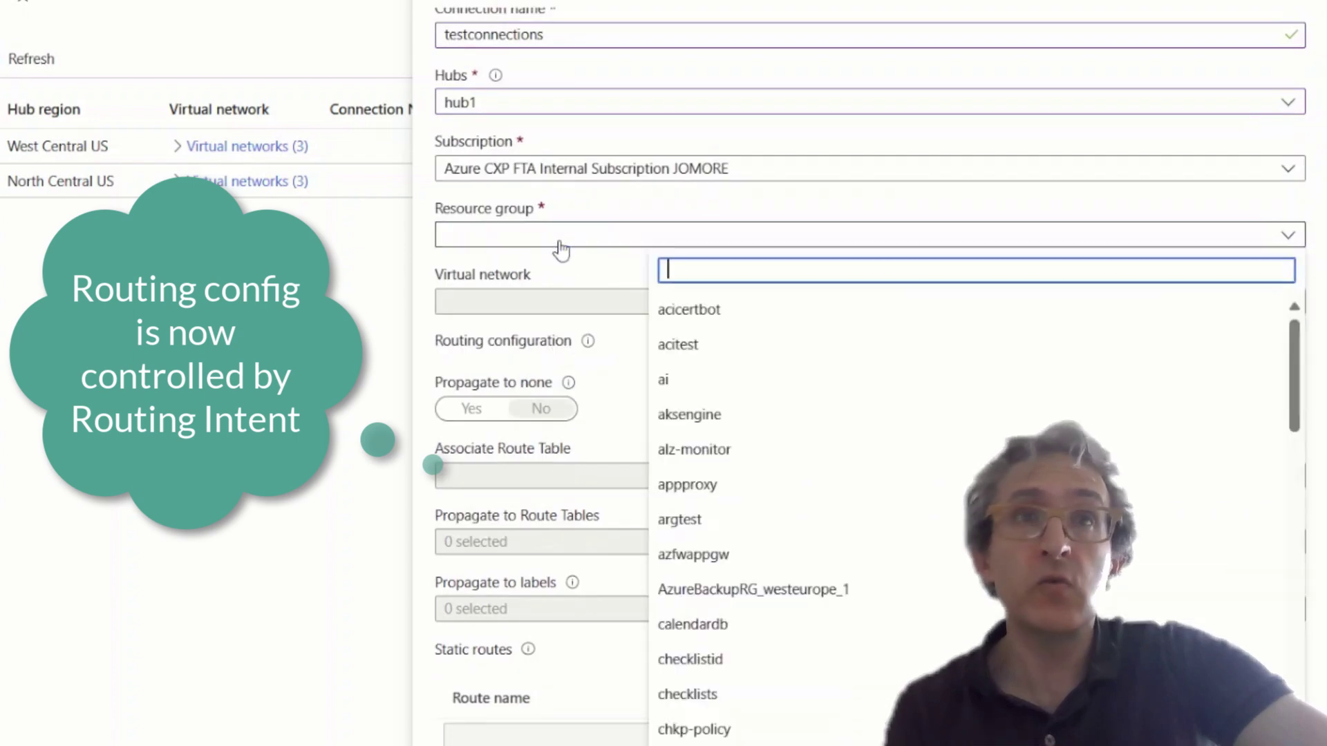
pyautogui.click(693, 519)
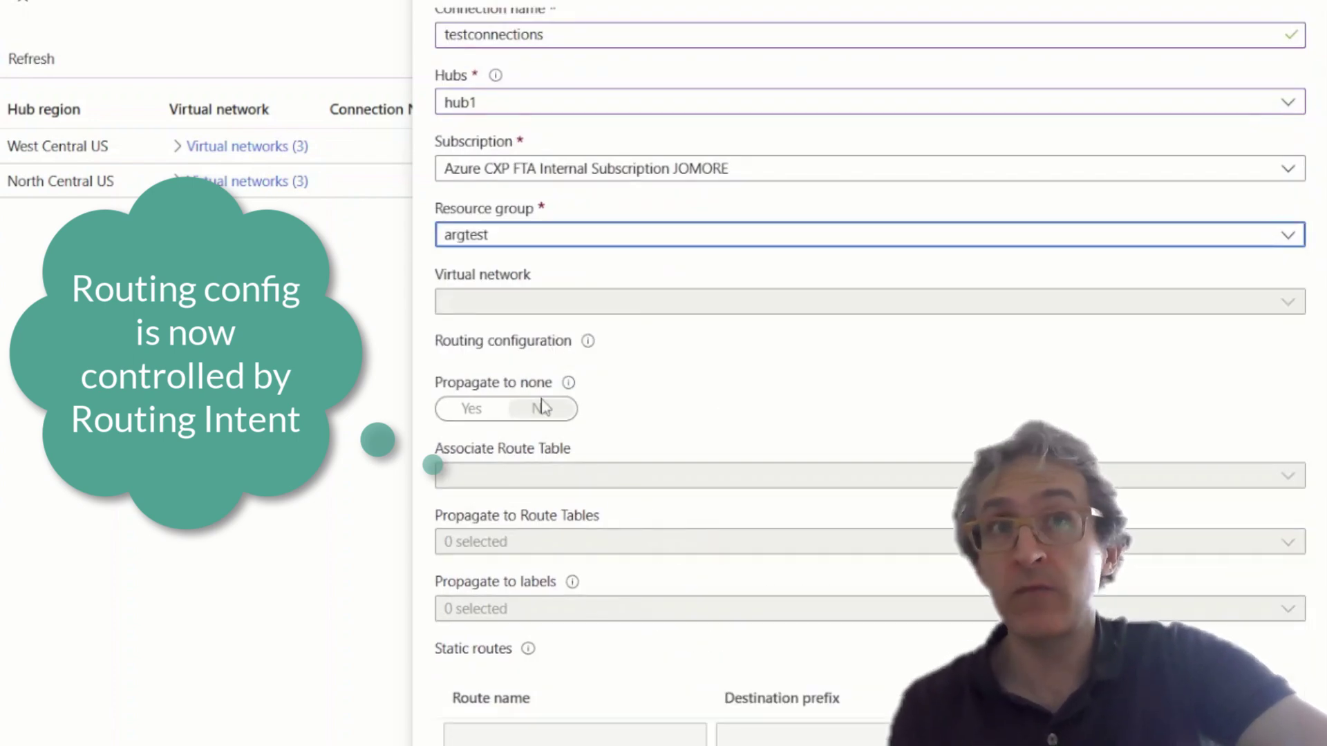
pyautogui.click(512, 302)
pyautogui.click(710, 494)
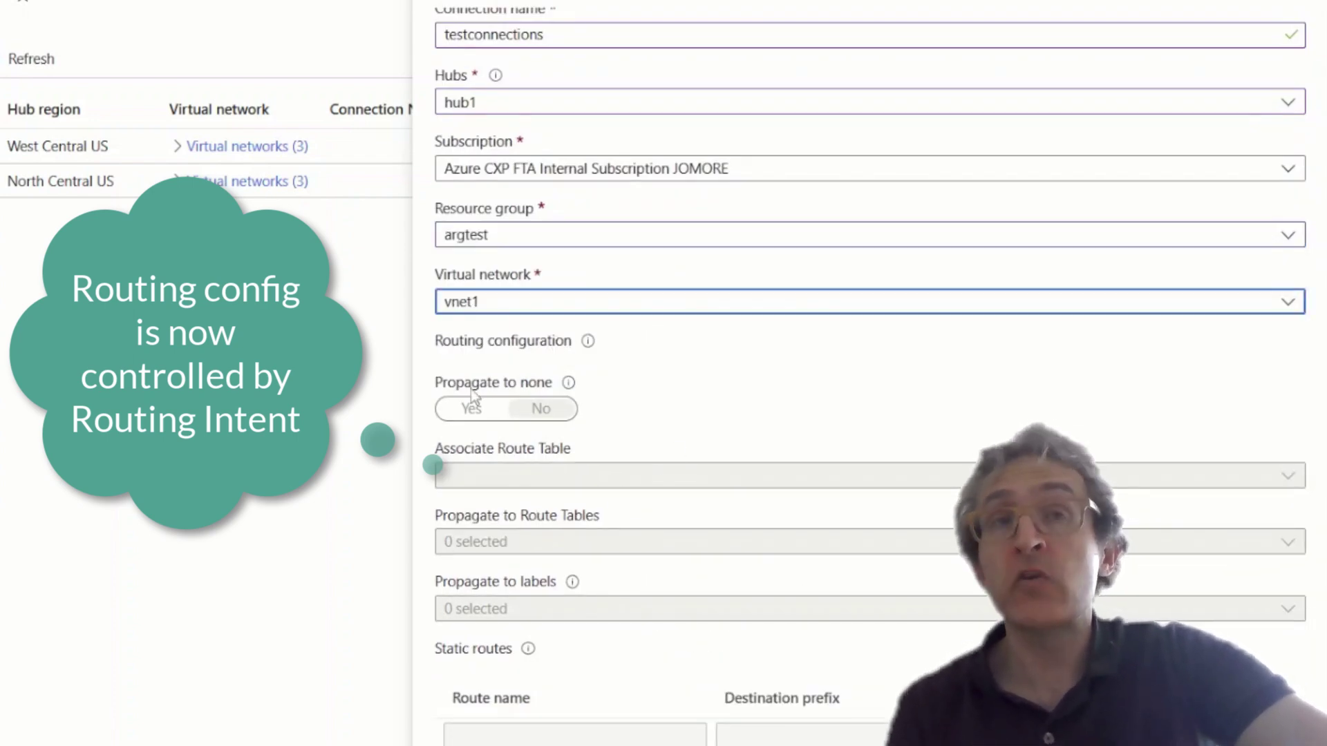
pyautogui.scroll(-2, 521, 503)
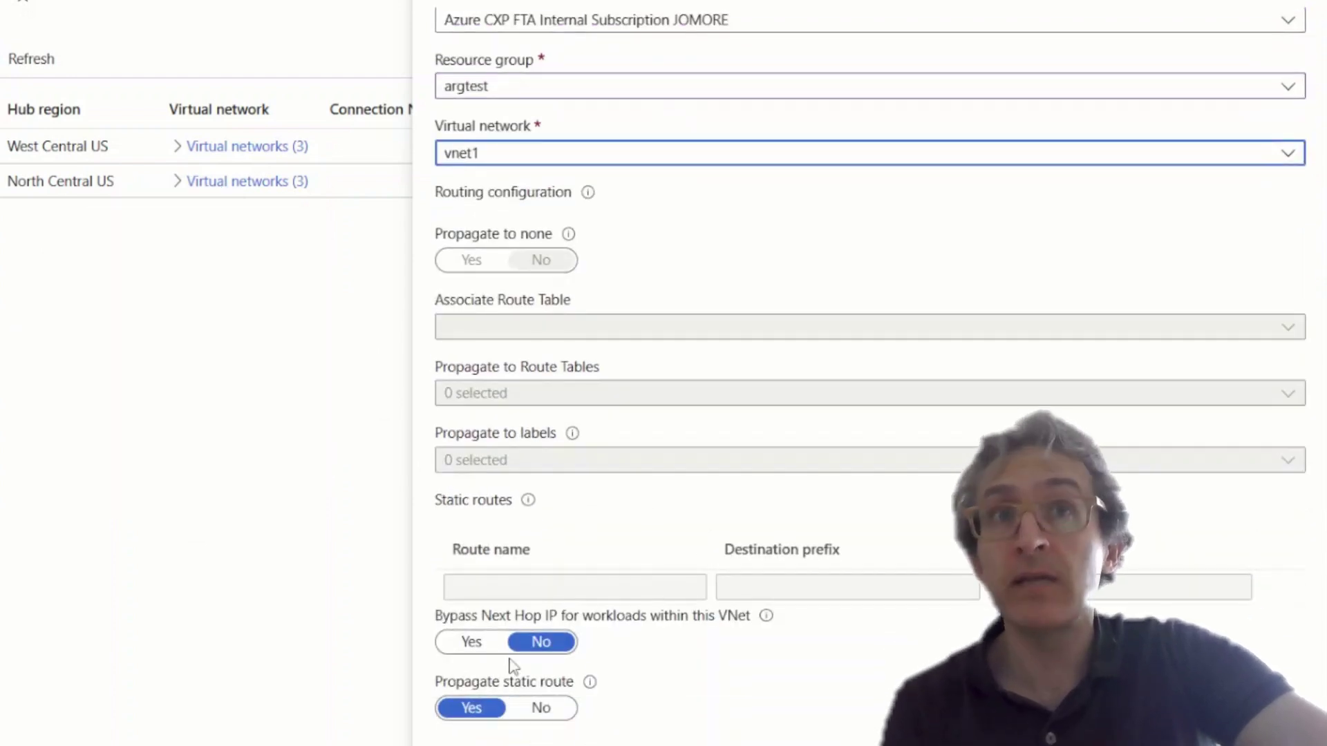
pyautogui.scroll(4, 772, 296)
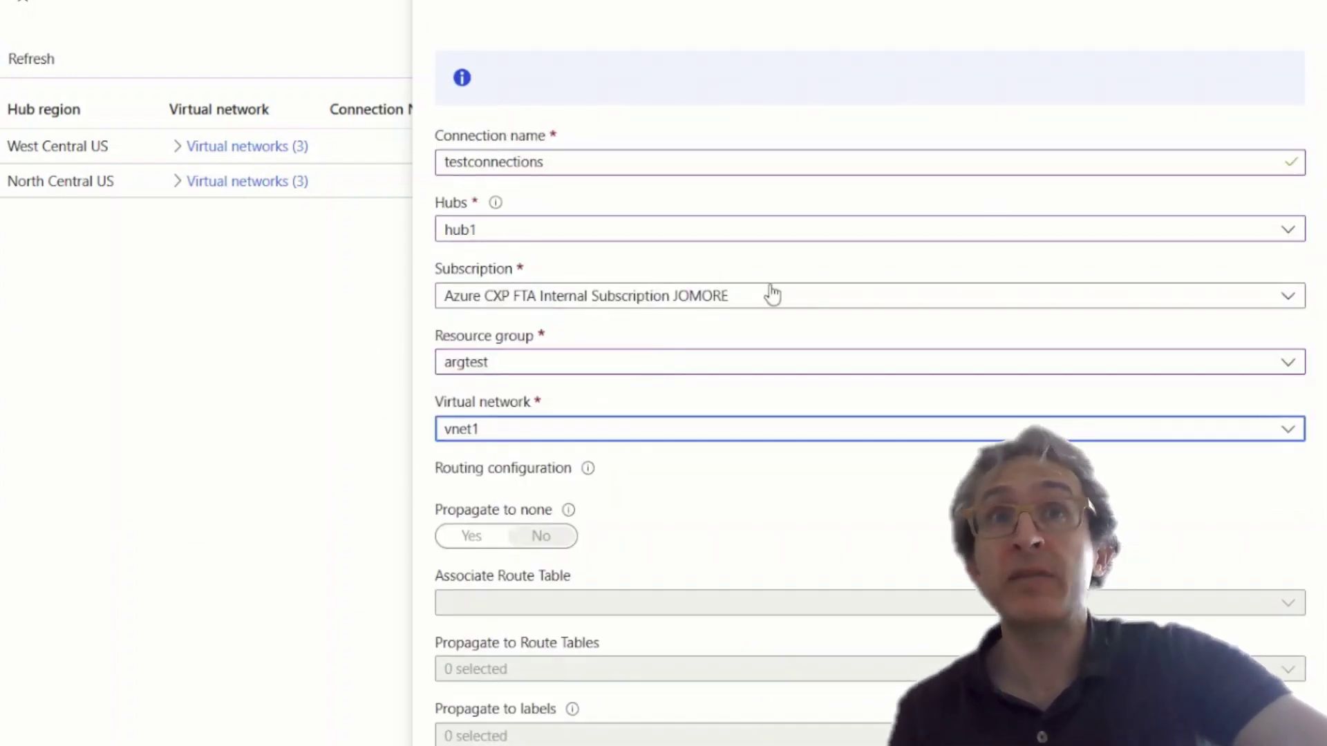
pyautogui.click(1317, 3)
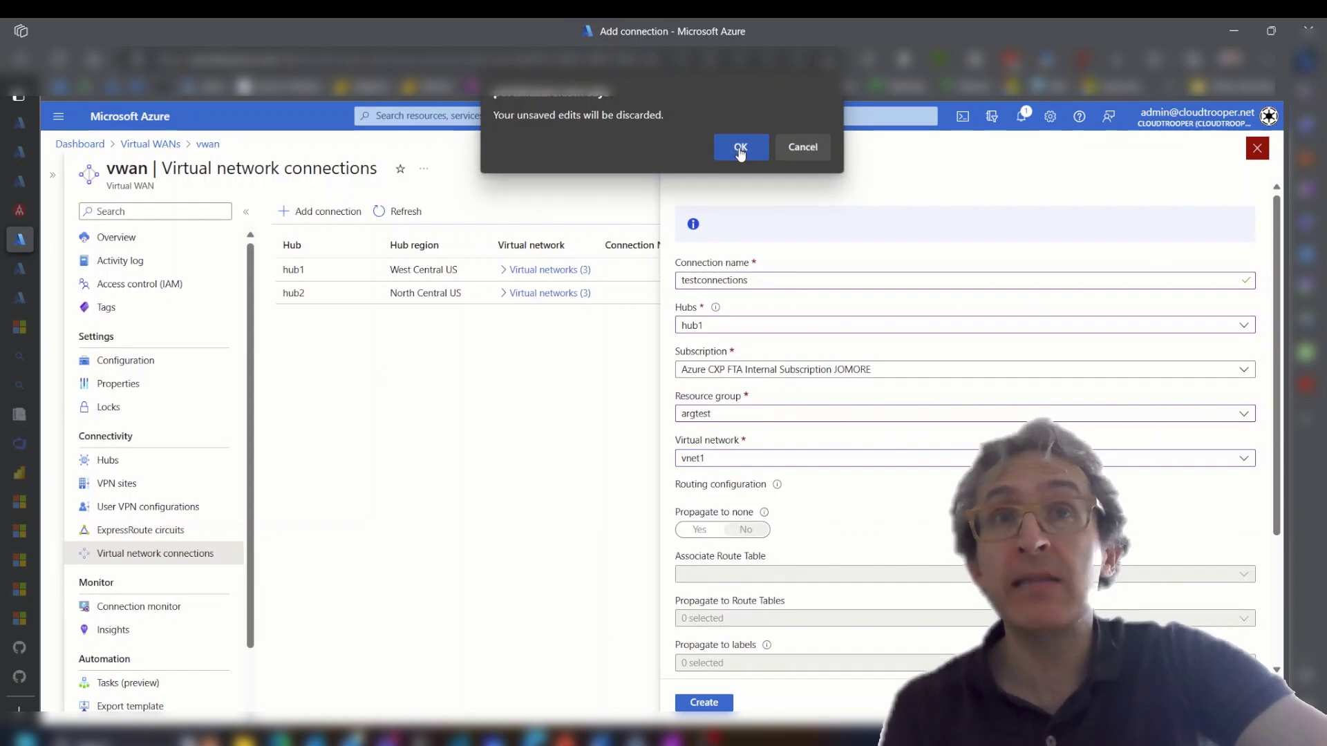
pyautogui.click(740, 148)
# - Check under hub1 that spoke11's connection routing is locked by routing intent, then view vwan's hubs
pyautogui.click(504, 270)
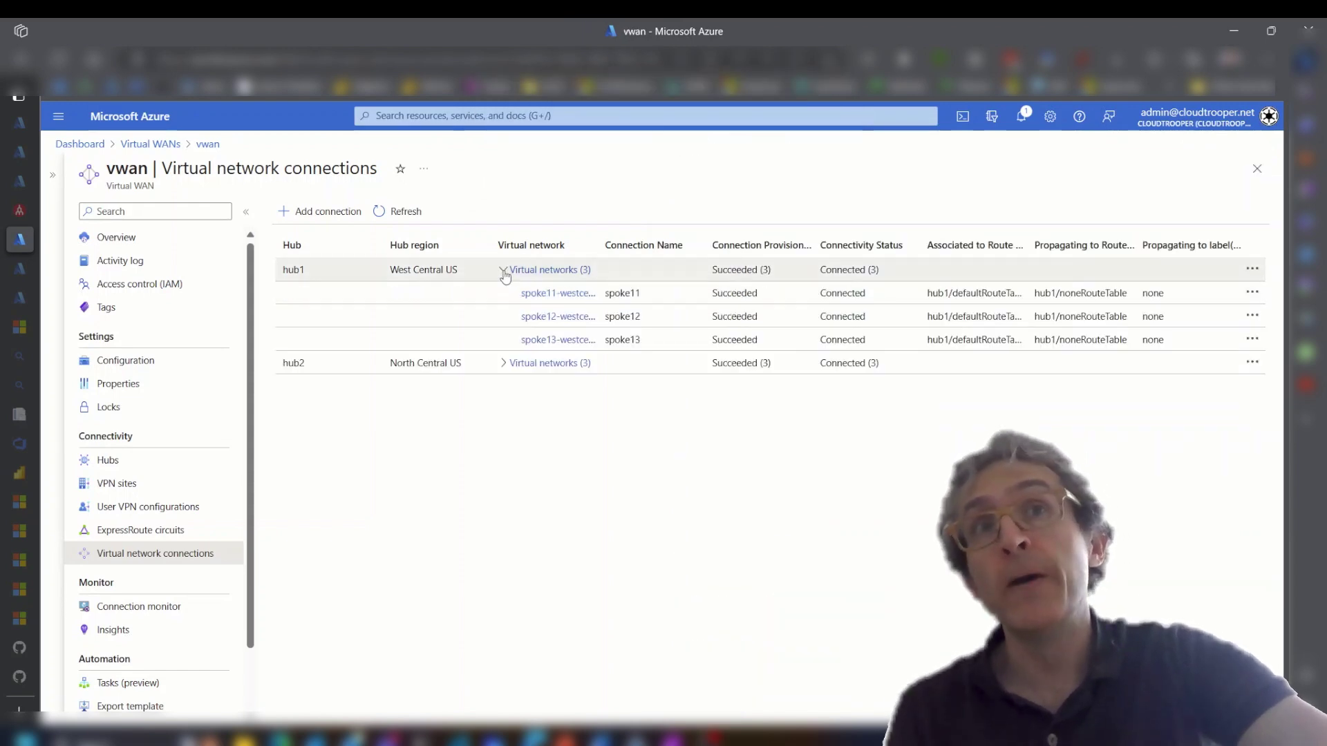
pyautogui.click(1251, 297)
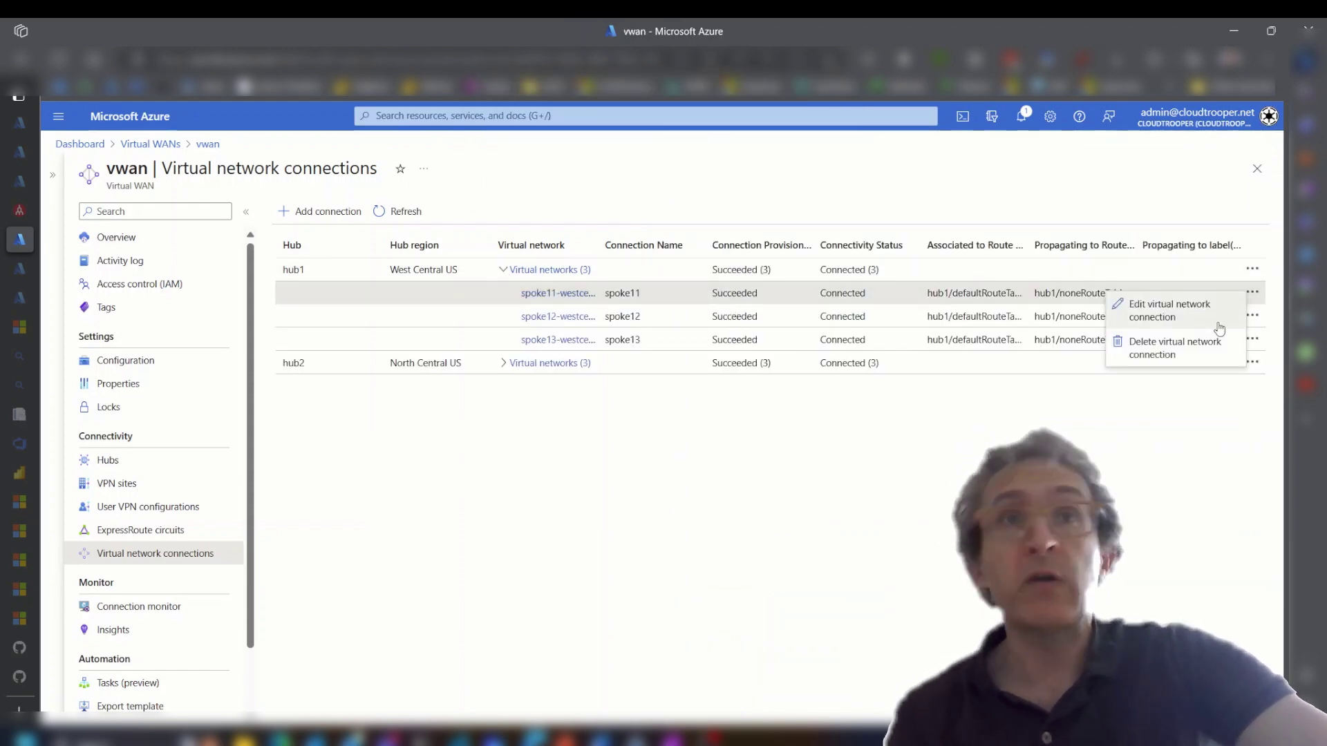
pyautogui.click(1169, 310)
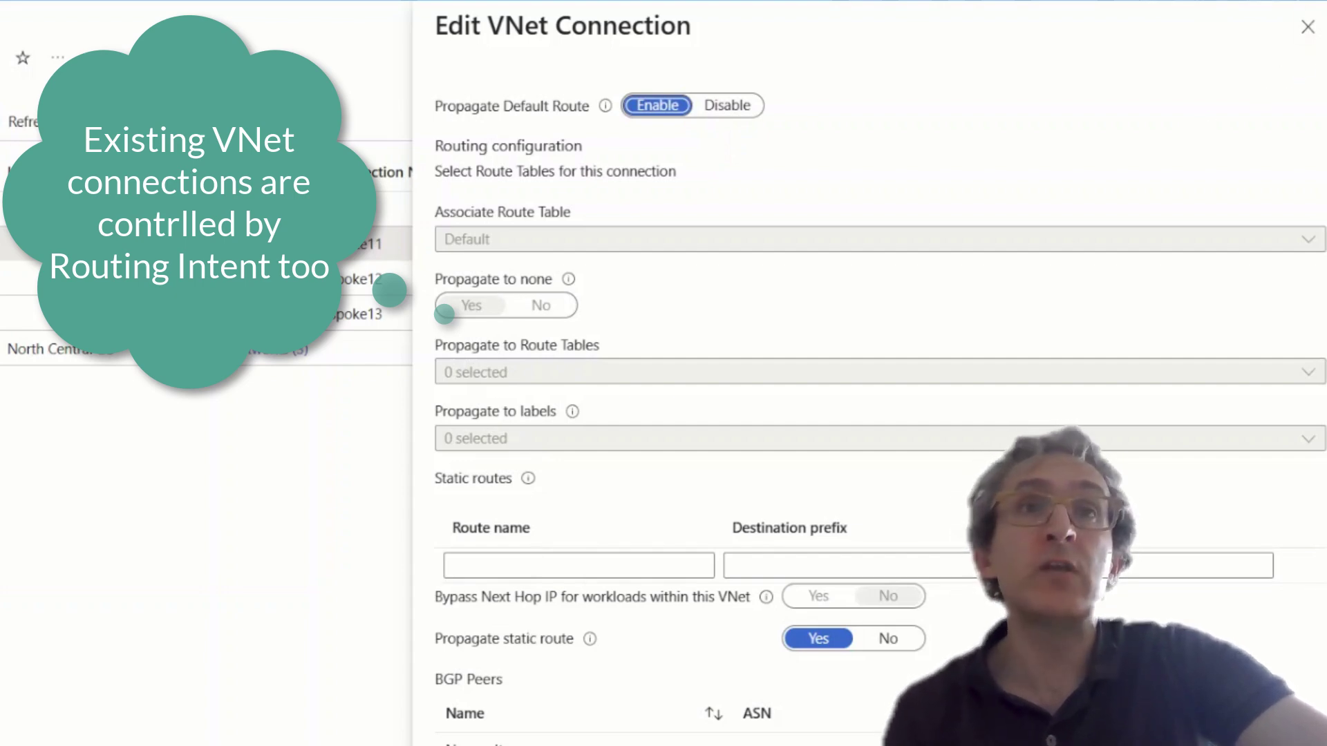
pyautogui.click(1308, 26)
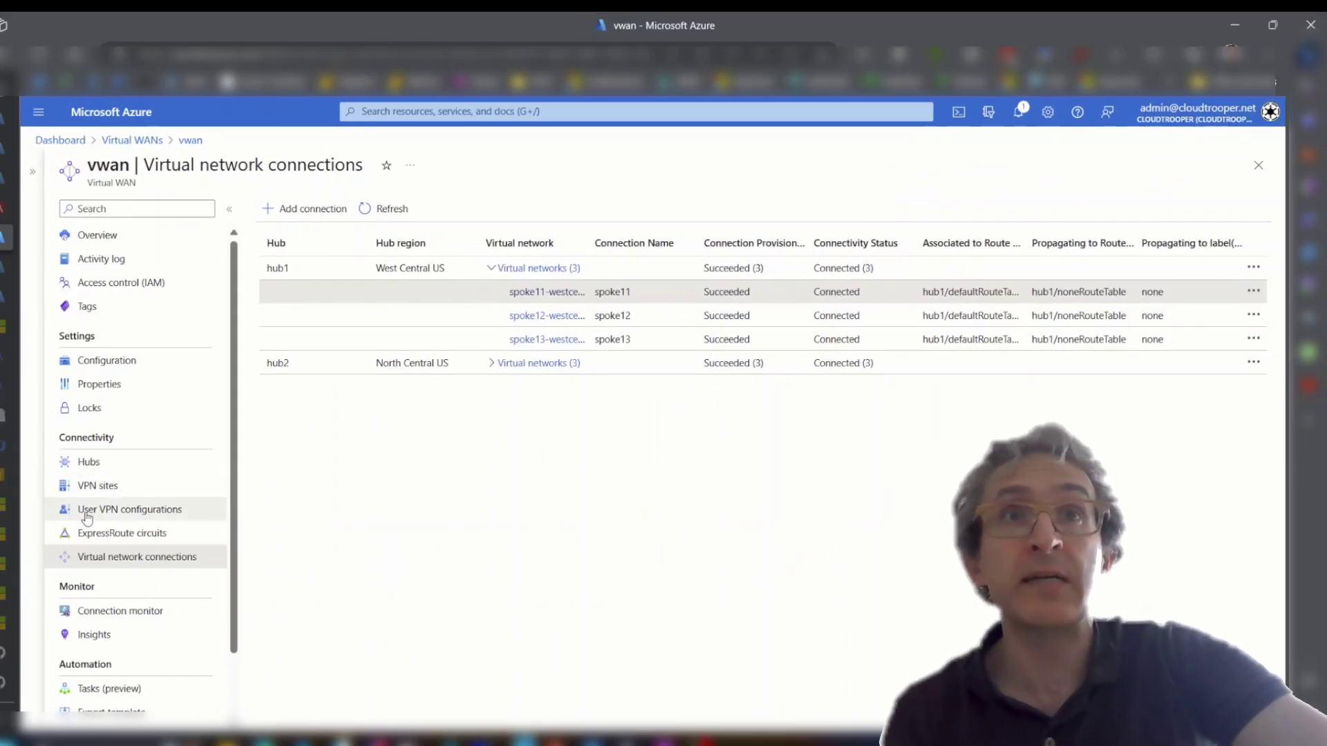
pyautogui.click(139, 463)
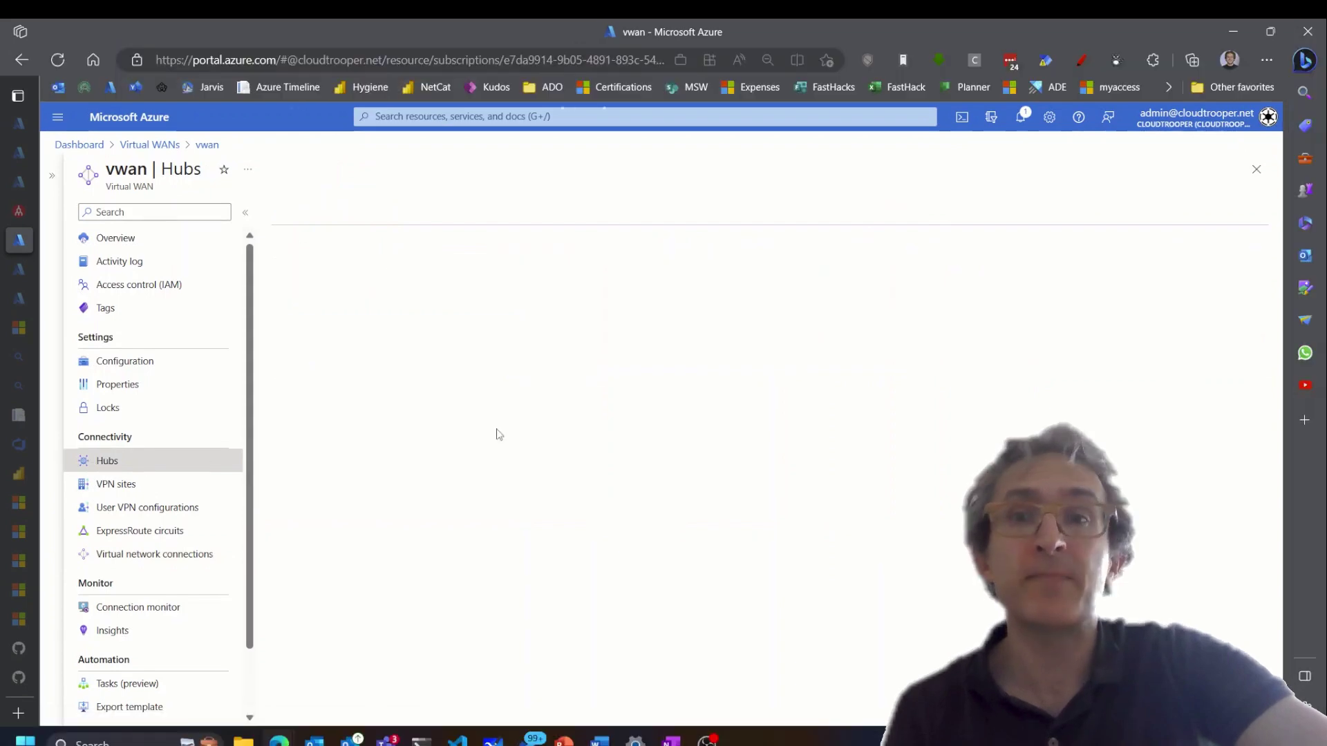